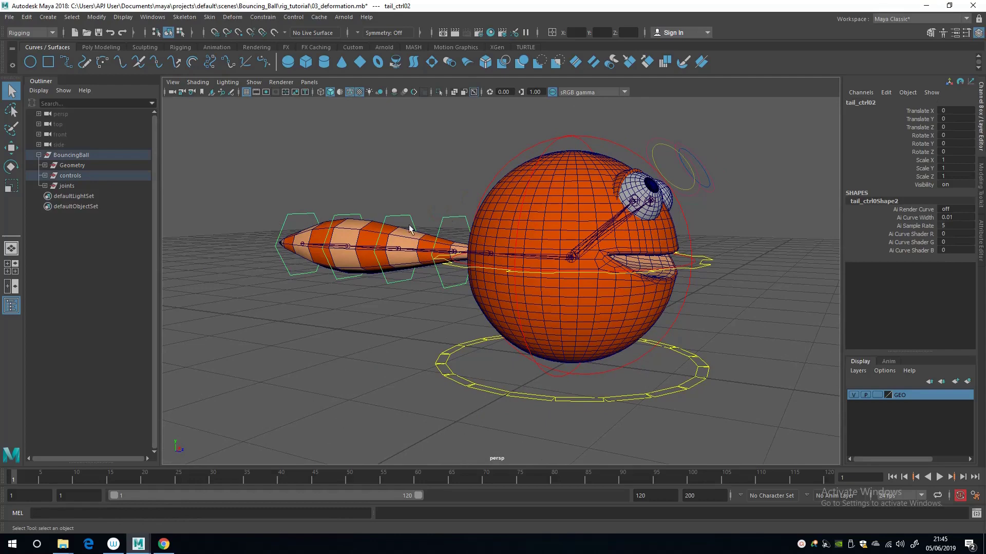
Orbit around the character, then test-move the main eye control and undo it
alt+drag(436, 201, 382, 203)
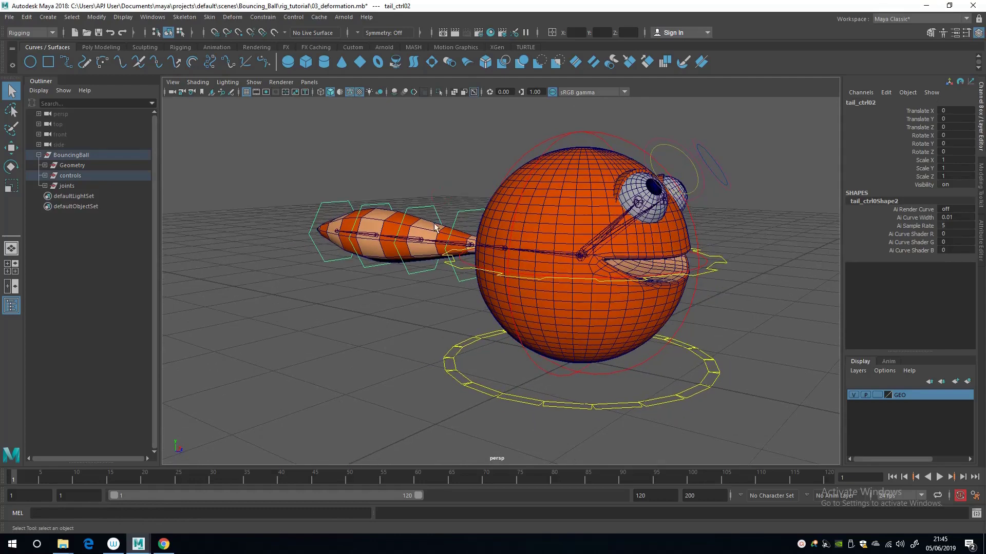
alt+drag(443, 162, 427, 177)
click(430, 209)
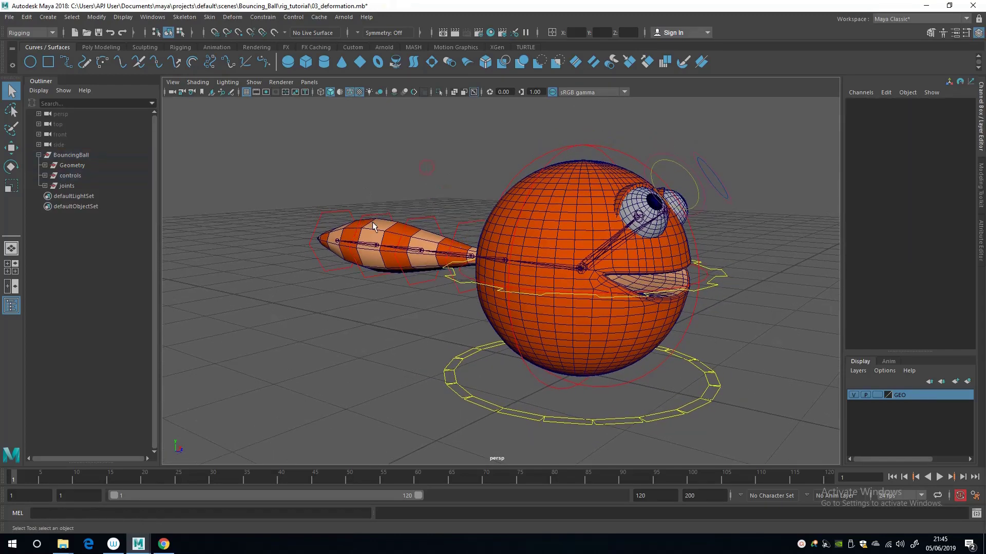
alt+drag(372, 222, 363, 172)
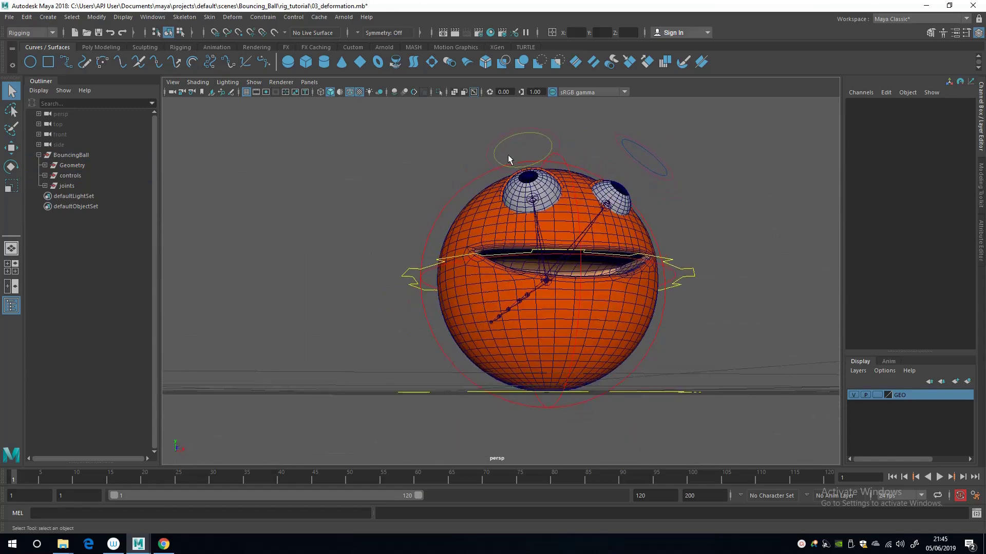
mouse_move(574, 148)
alt+mouse_down()
mouse_move(603, 143)
mouse_move(557, 154)
mouse_move(574, 148)
alt+mouse_up()
click(608, 140)
key(w)
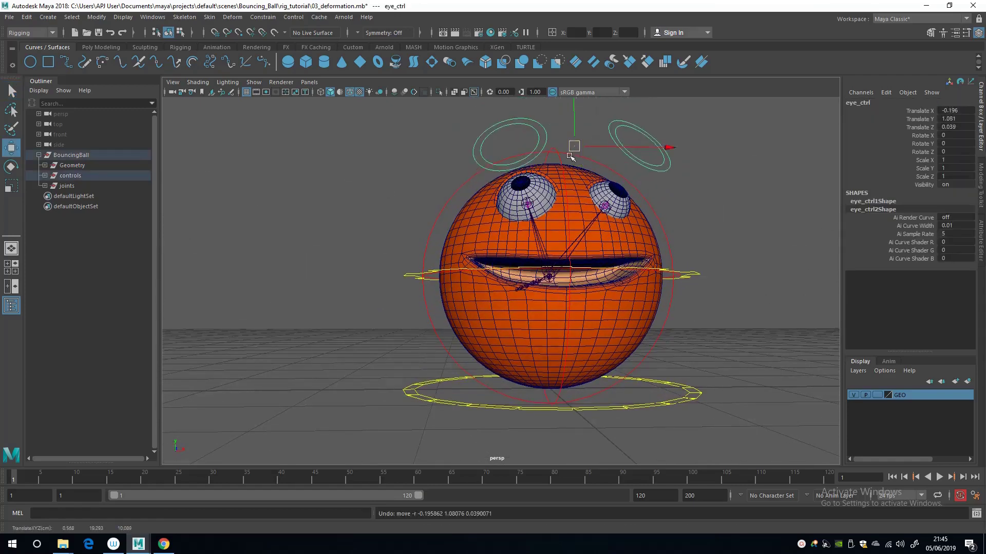
key(ctrl+z)
key(q)
Test-move the left eye control up-right, then undo and deselect it
click(618, 145)
key(w)
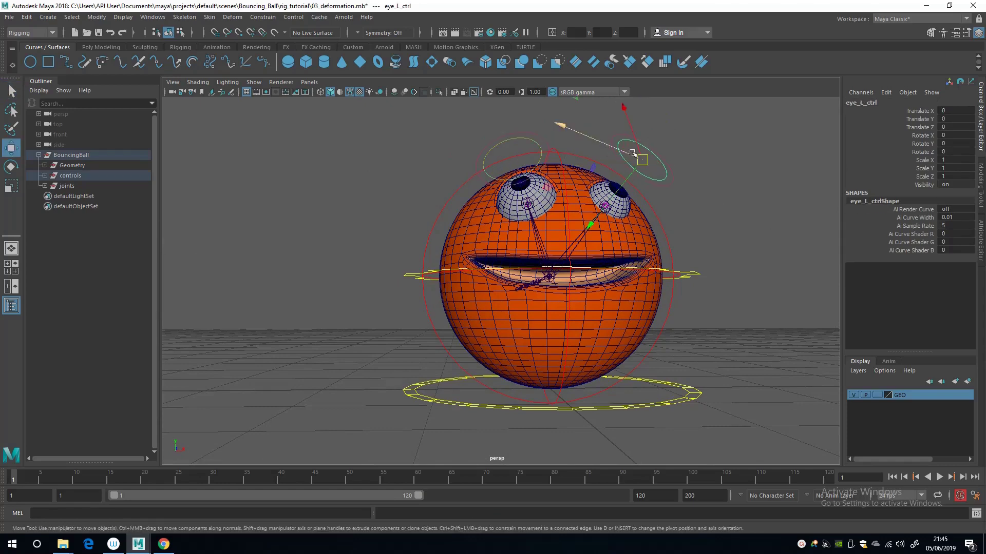
drag(643, 158, 671, 137)
key(ctrl+z)
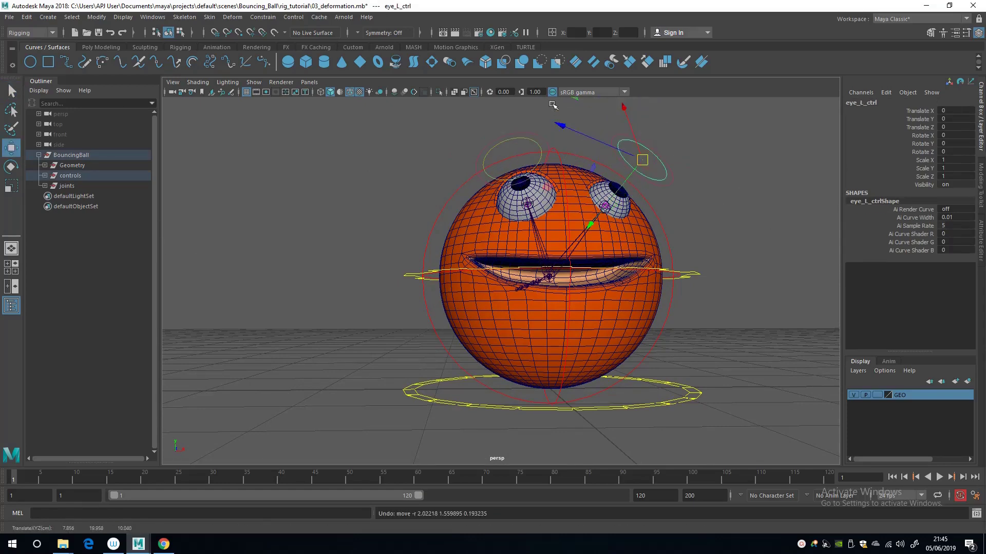
click(512, 117)
alt+drag(509, 121, 492, 154)
alt+right_drag(493, 154, 590, 189)
alt+drag(589, 190, 604, 198)
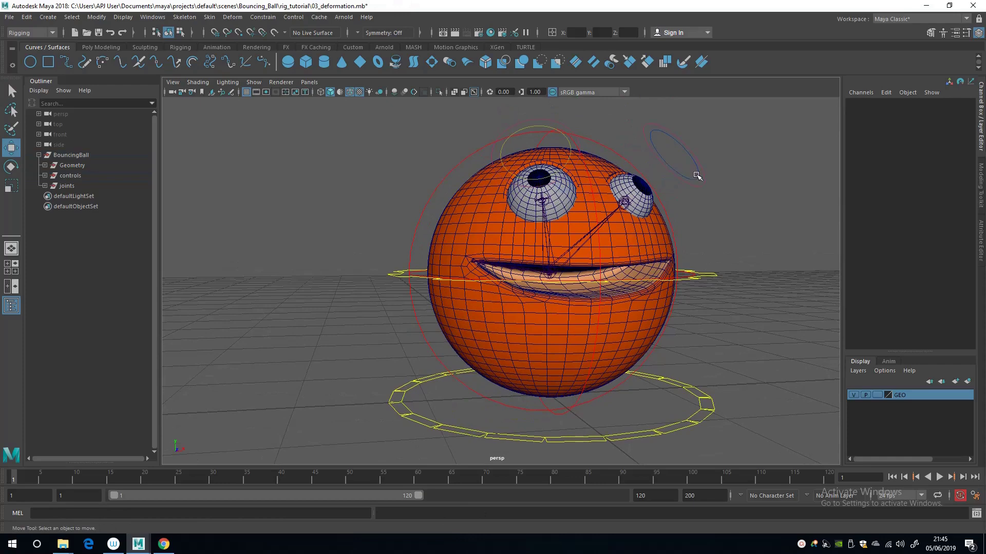
Test-move the right eye control upward, then undo and deselect it
click(536, 126)
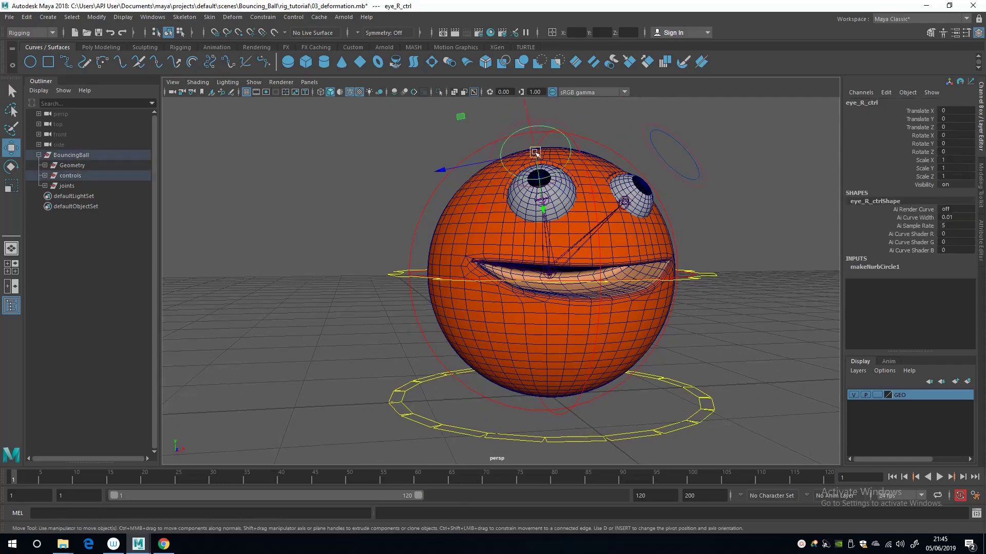
drag(536, 157, 531, 148)
key(ctrl+z)
alt+drag(383, 132, 431, 143)
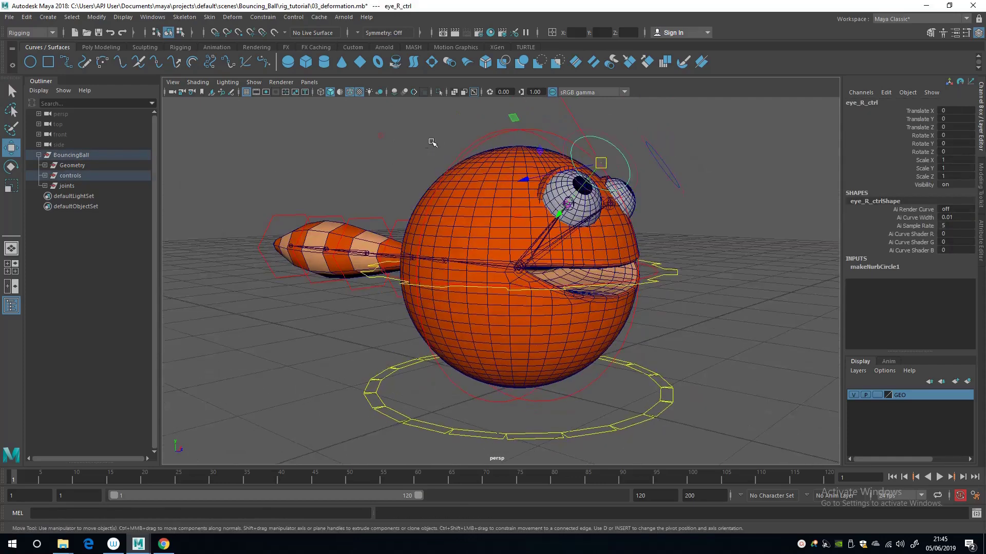
alt+right_drag(431, 143, 420, 138)
alt+drag(419, 138, 552, 124)
click(384, 130)
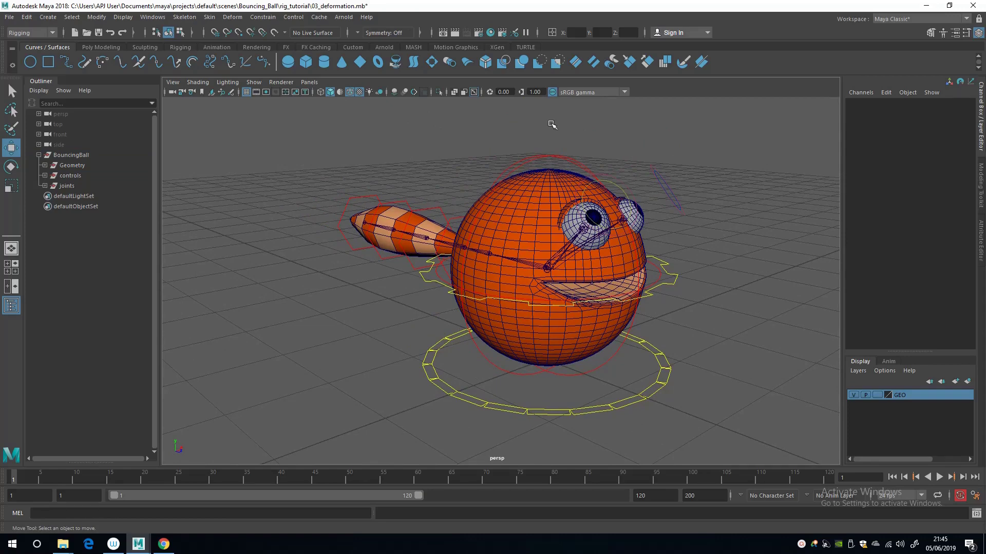
Select the body sphere mesh plus the body_bind joint, keeping the Rigging menu set
mouse_move(459, 228)
alt+mouse_down()
mouse_move(485, 211)
mouse_move(520, 223)
mouse_move(453, 239)
alt+mouse_up()
key(q)
click(523, 209)
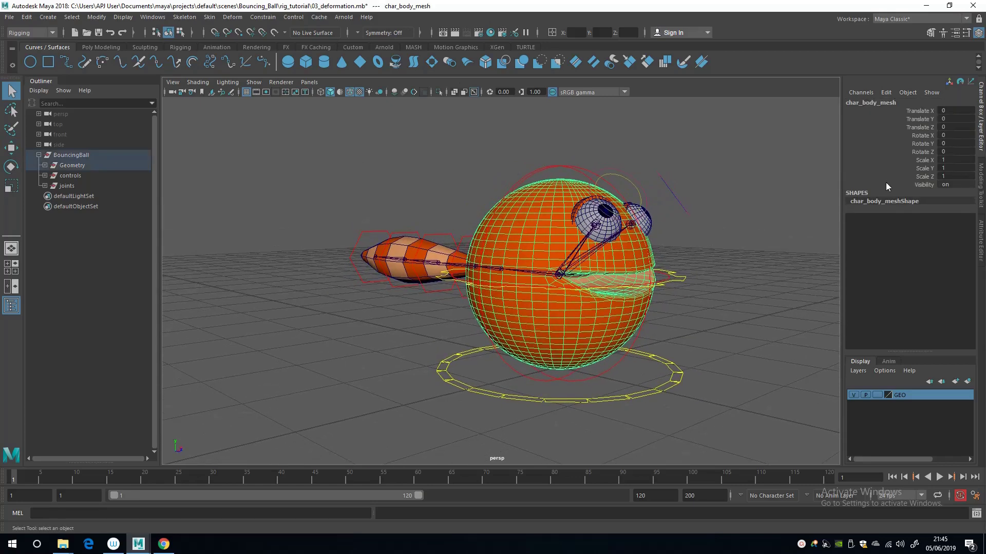
click(45, 166)
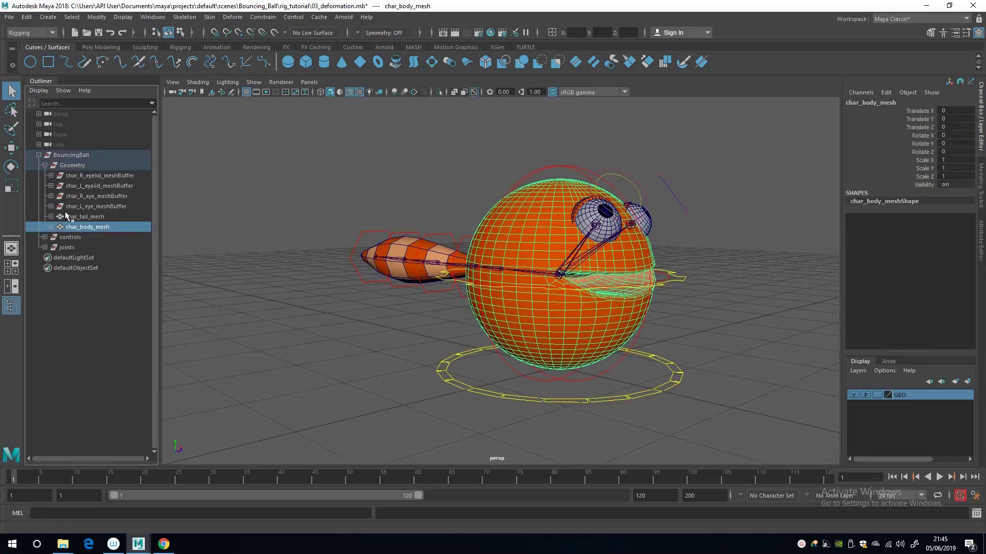
click(45, 165)
click(44, 186)
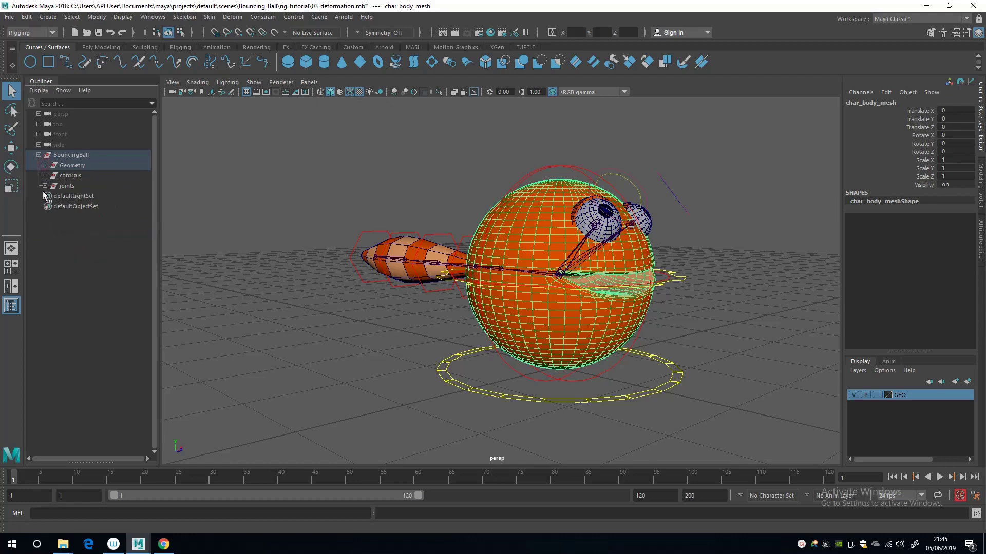
ctrl+click(74, 198)
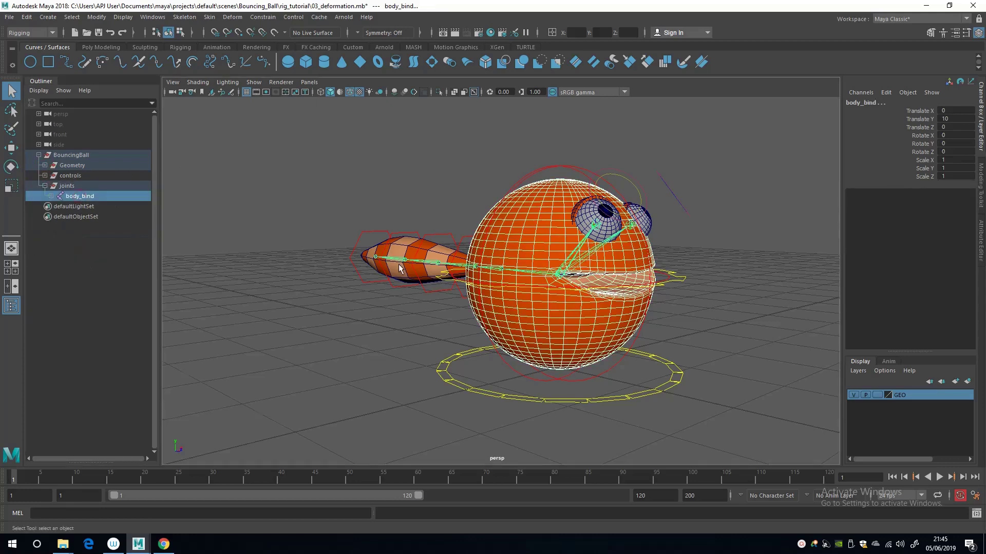
alt+drag(408, 279, 394, 293)
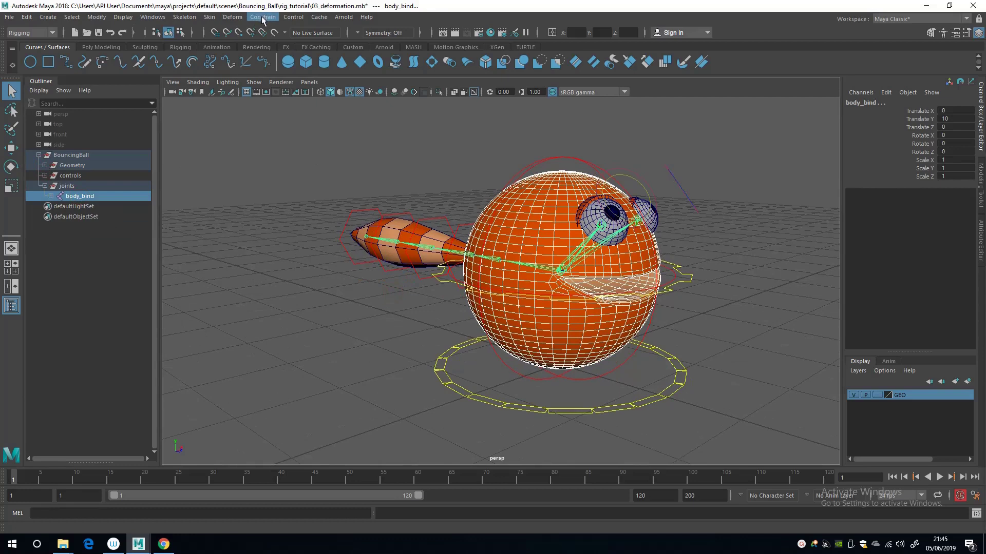
click(22, 34)
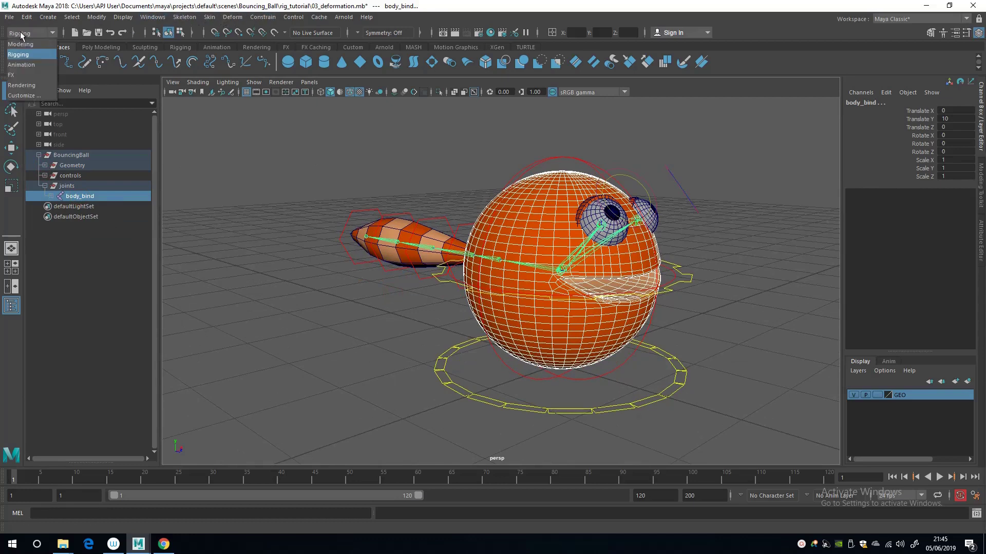
click(18, 54)
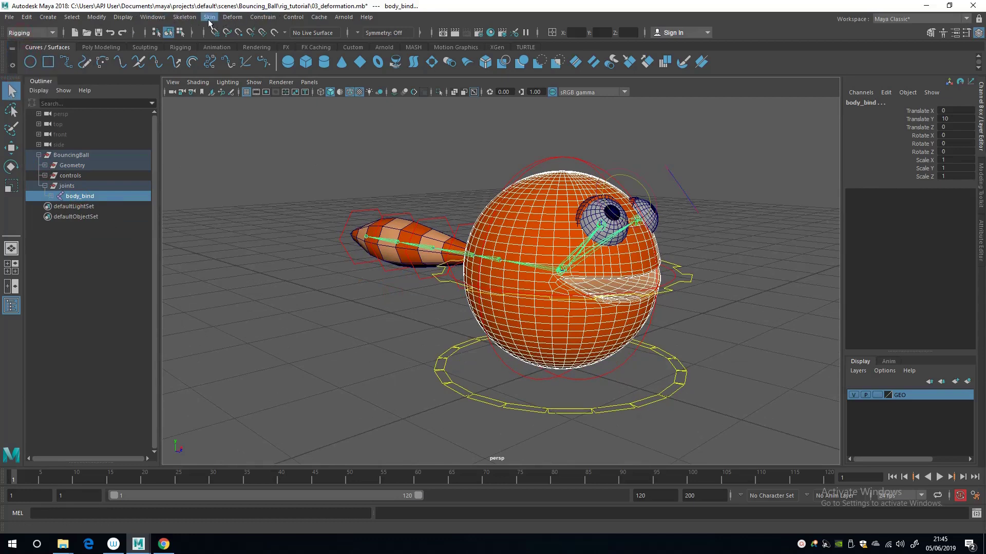
In Skin > Bind Skin options, set Bind to Selected joints and turn off Remove unused influences
click(232, 17)
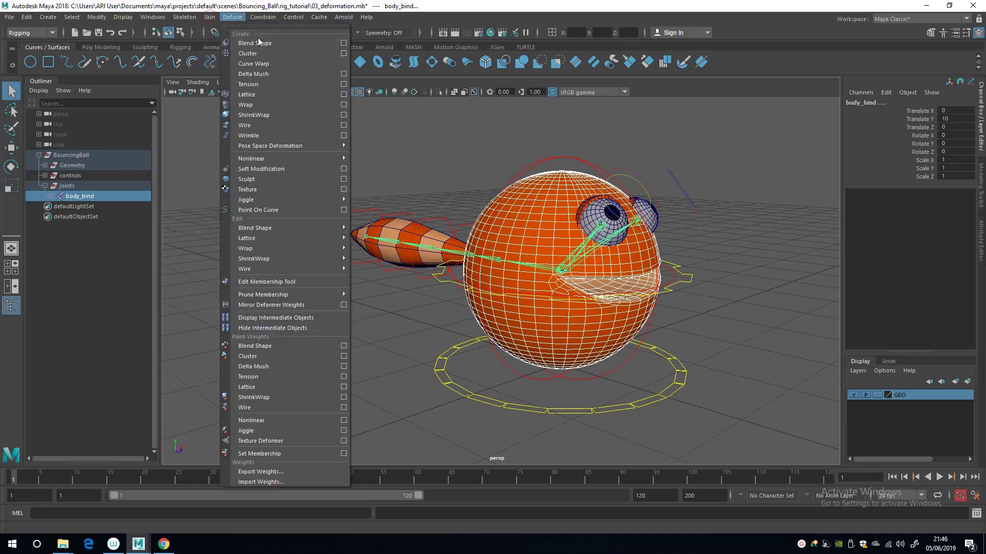
click(334, 43)
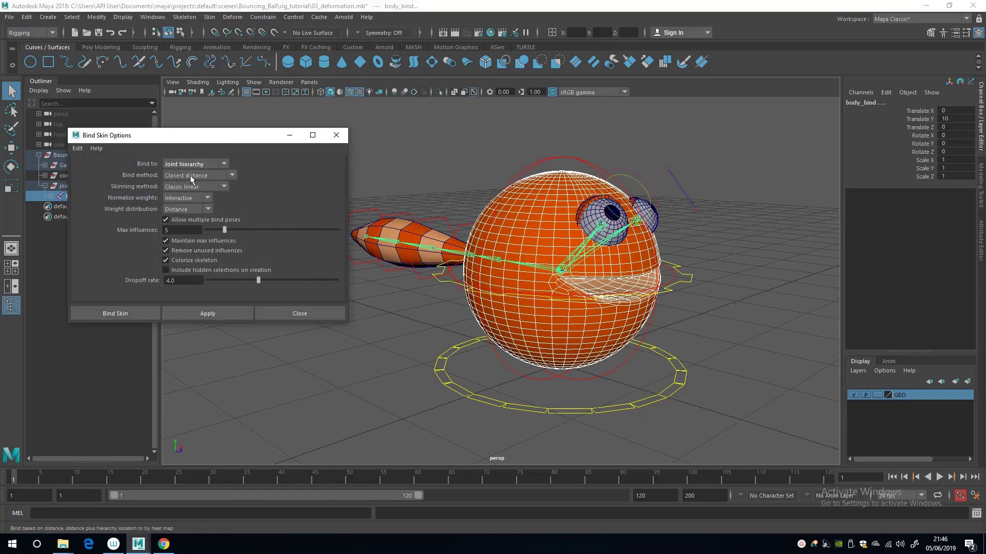
click(183, 162)
click(187, 162)
click(185, 165)
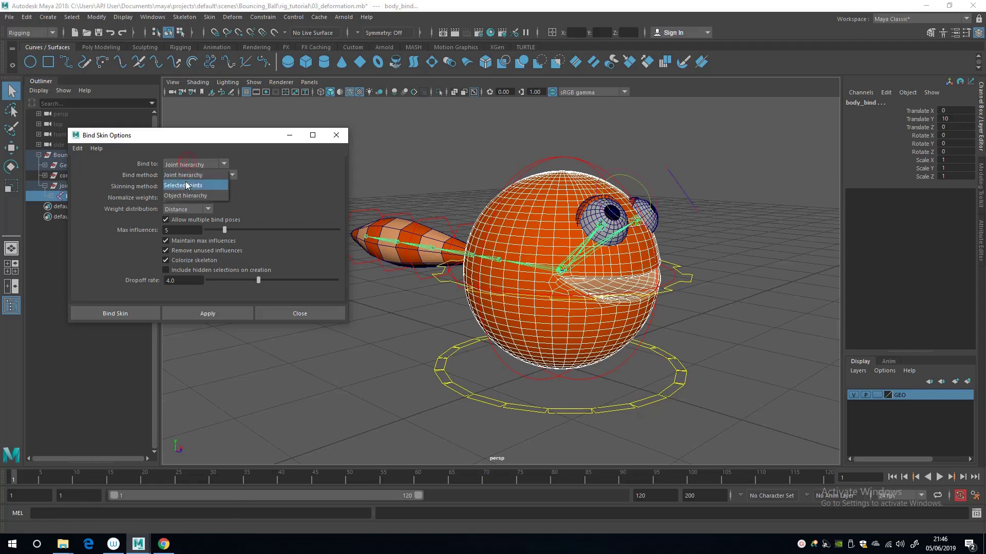
click(188, 186)
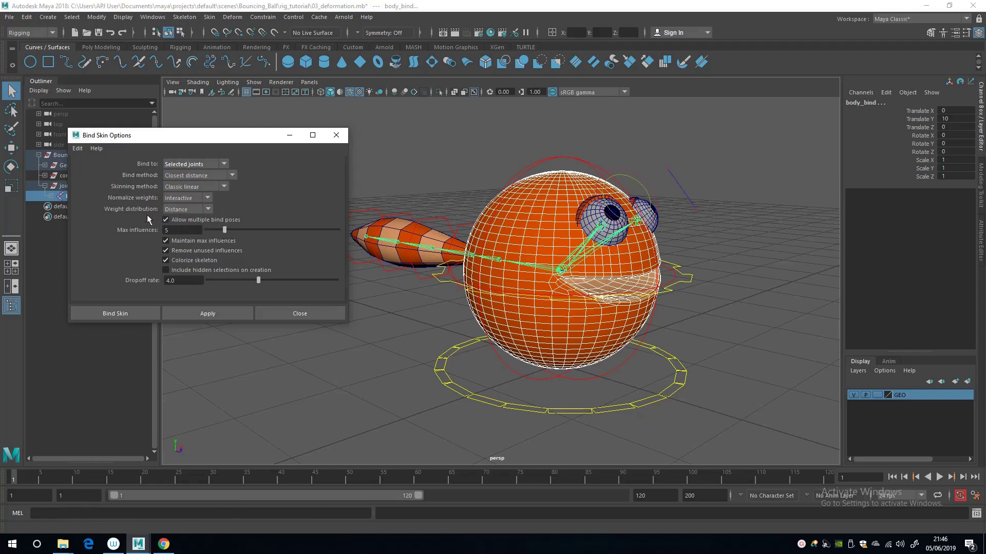
click(166, 251)
Apply the bind to skin the body mesh to body_bind
click(207, 314)
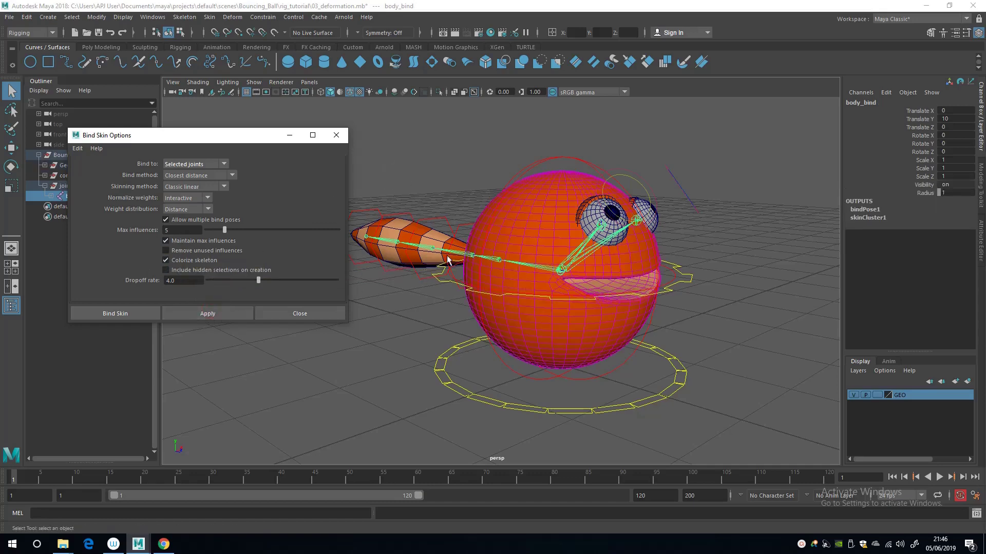
alt+drag(447, 259, 498, 246)
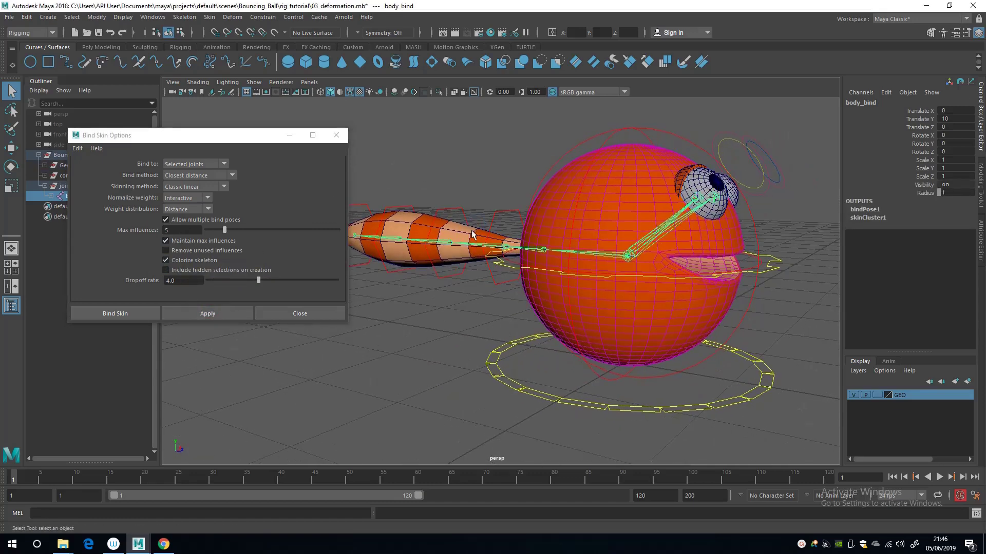
drag(146, 135, 177, 286)
Expand body_bind and tail_pivot_jnt in the Outliner to reveal the tail_C_bind joints
click(51, 196)
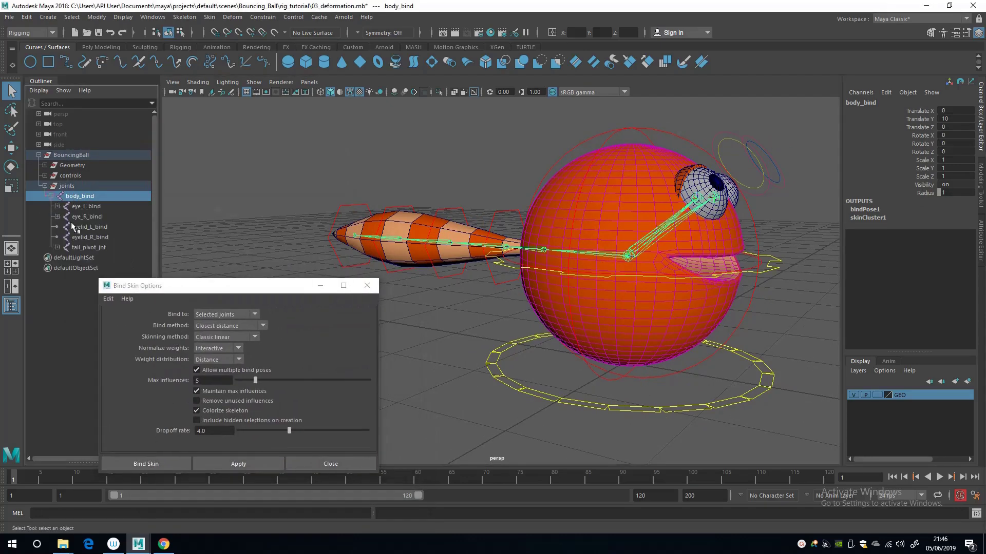
click(57, 248)
click(63, 258)
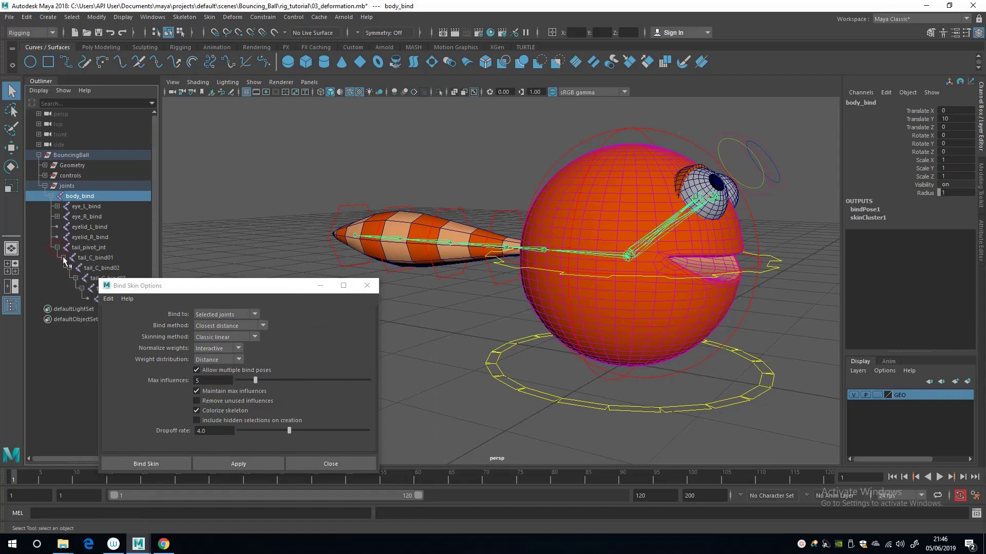
drag(136, 287, 247, 297)
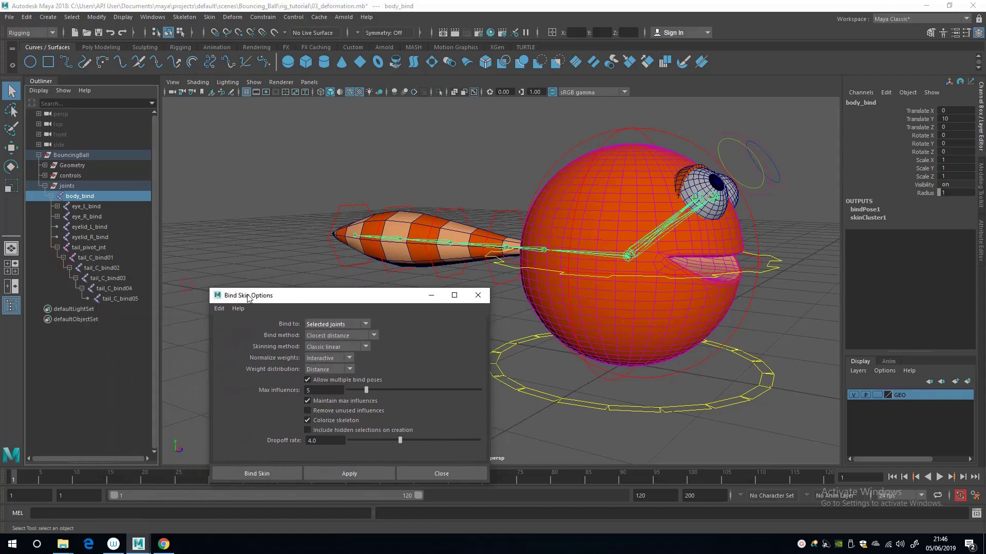
click(57, 248)
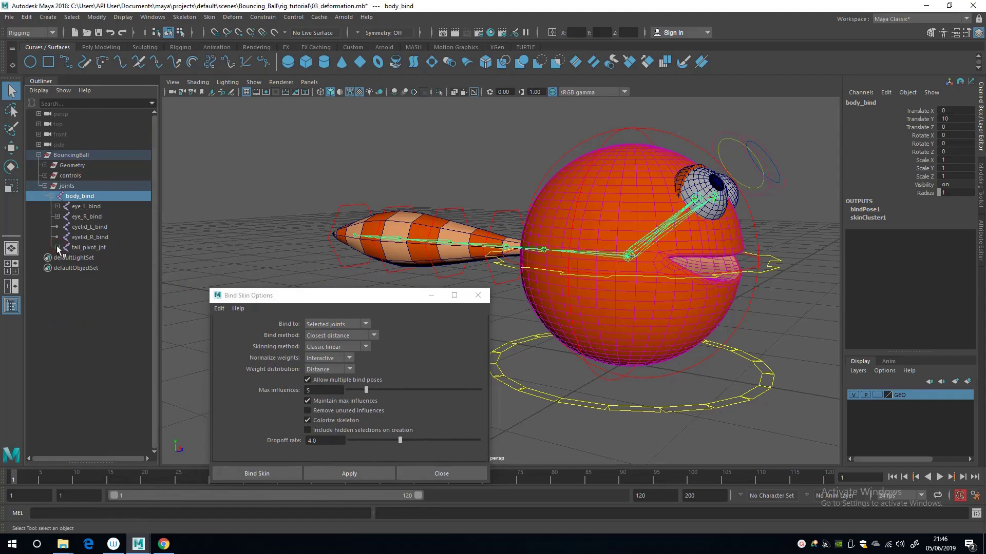
Select tail_pivot_jnt and its six tail joints plus the tail mesh, then apply the bind
click(57, 247)
click(98, 248)
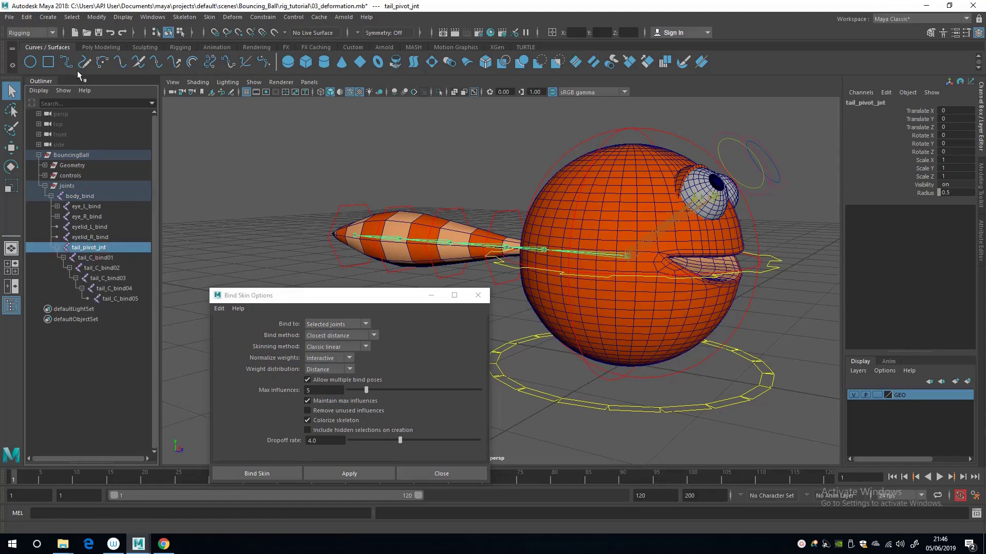
shift+click(119, 299)
alt+drag(395, 231, 417, 232)
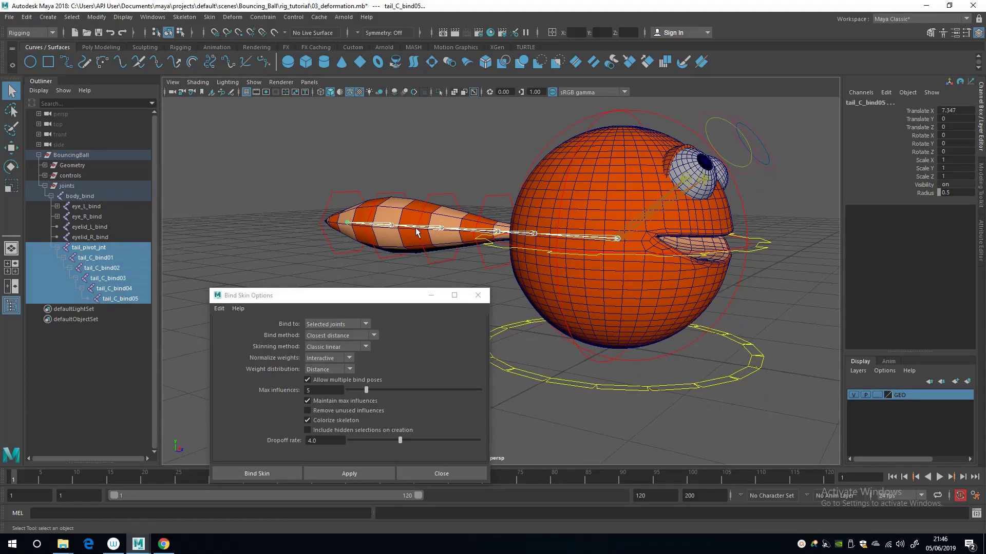
shift+click(445, 210)
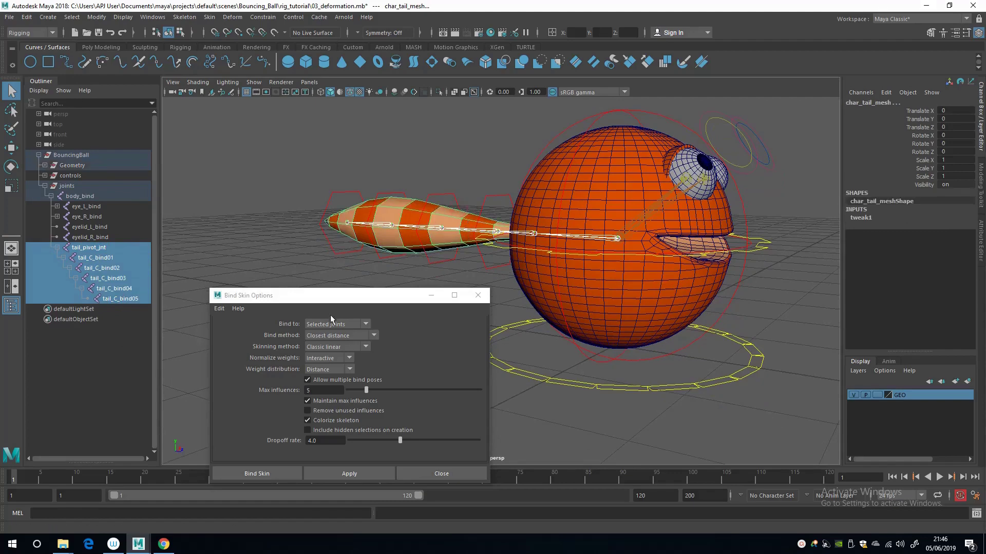
drag(310, 301, 268, 142)
click(308, 314)
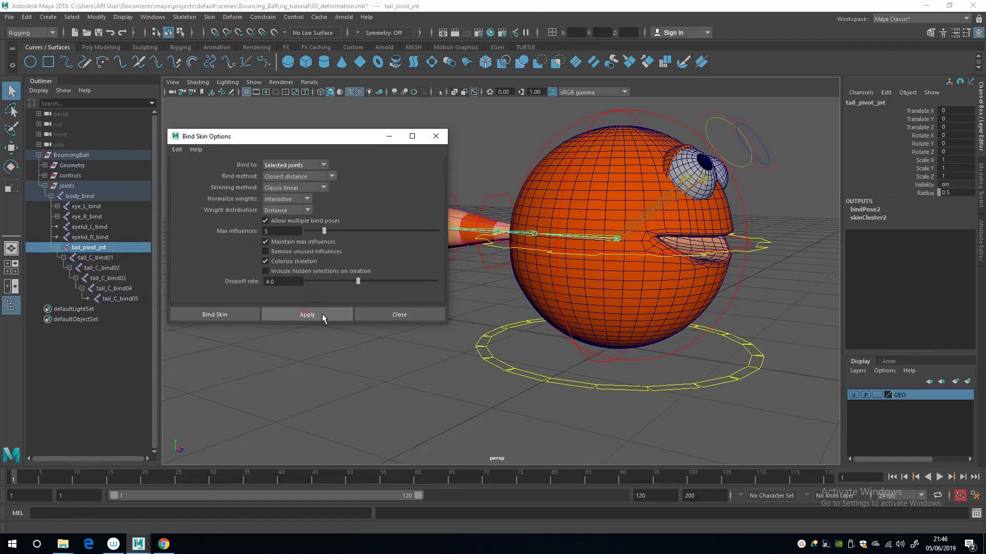
alt+drag(514, 276, 462, 281)
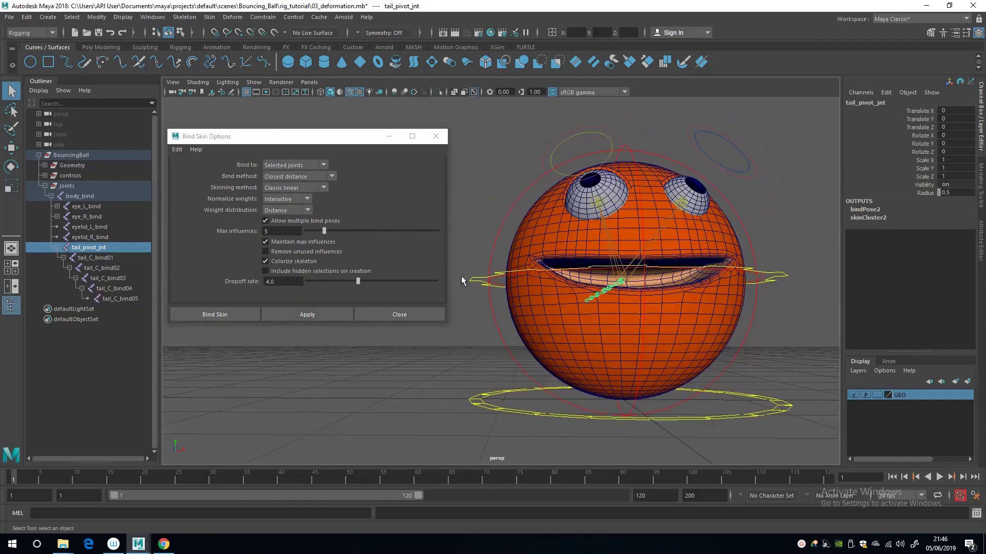
alt+drag(525, 242, 503, 259)
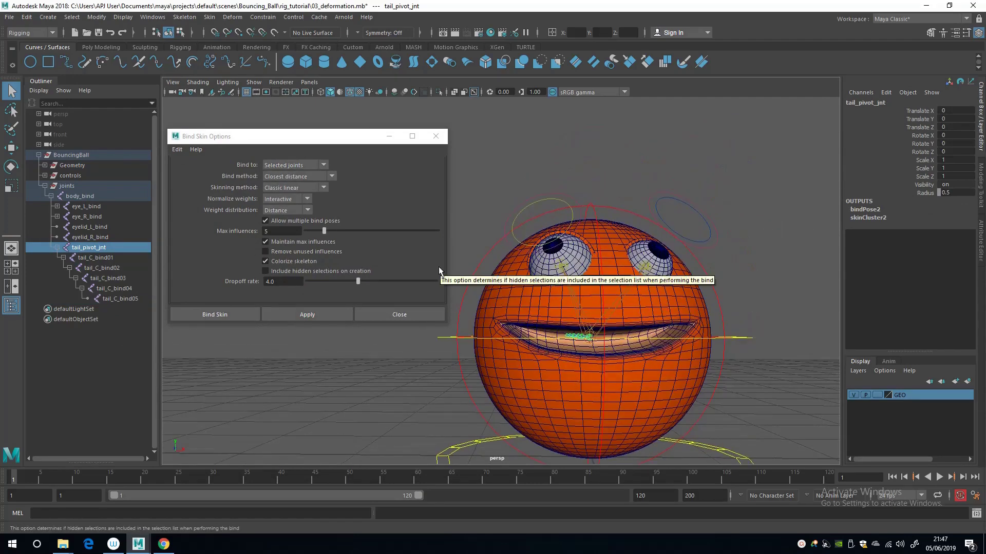
Bind the right eye mesh to the eye_R_bind joint
click(574, 257)
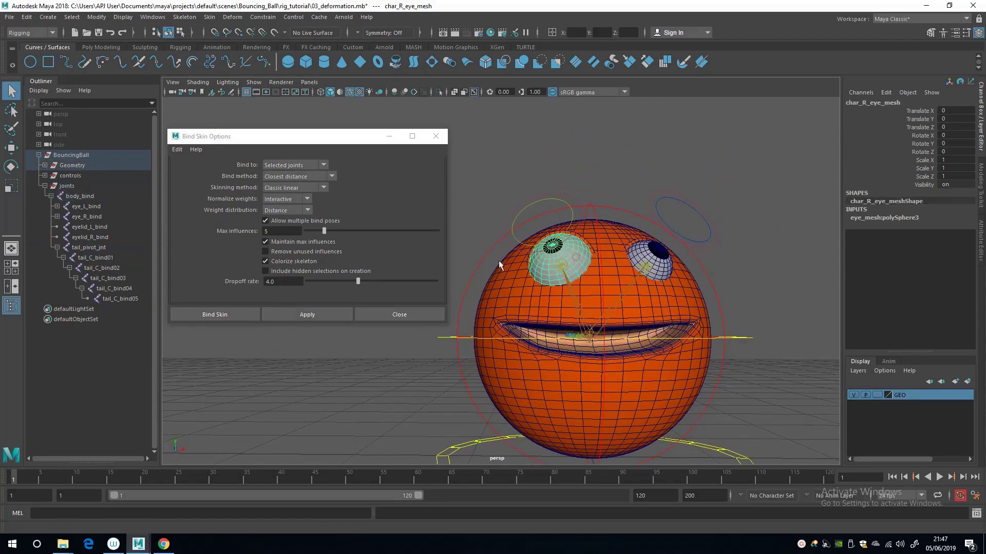
alt+drag(501, 265, 499, 196)
scroll(498, 195, up, 3)
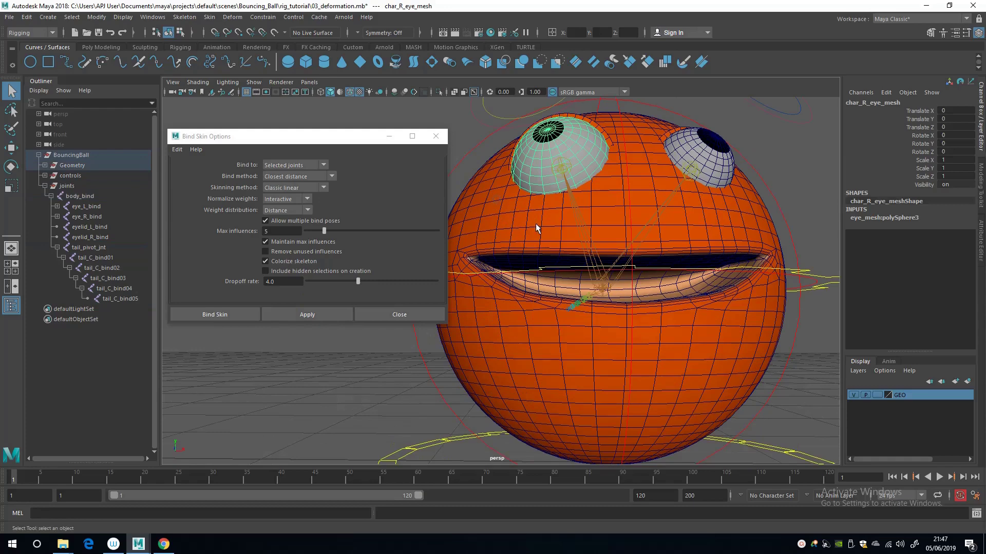
click(51, 196)
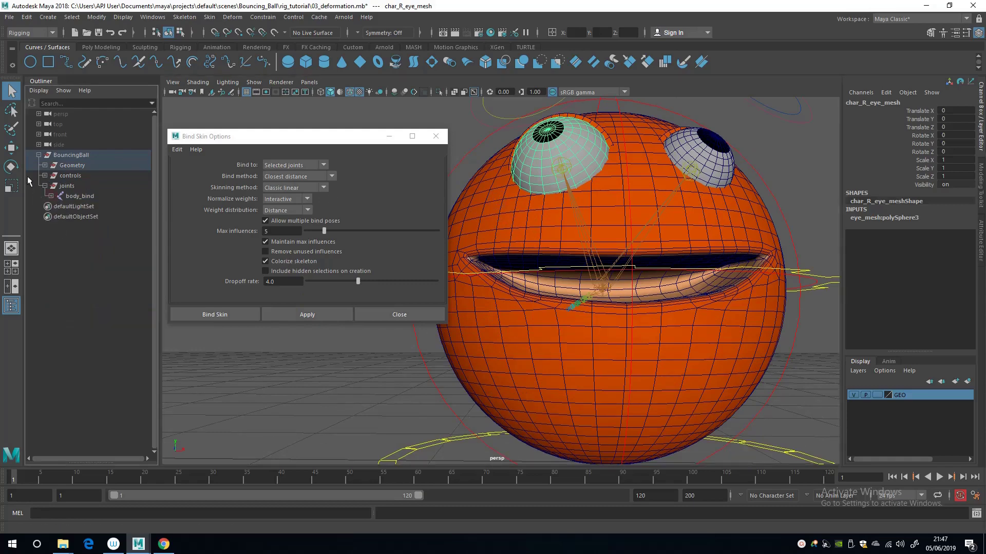
click(51, 196)
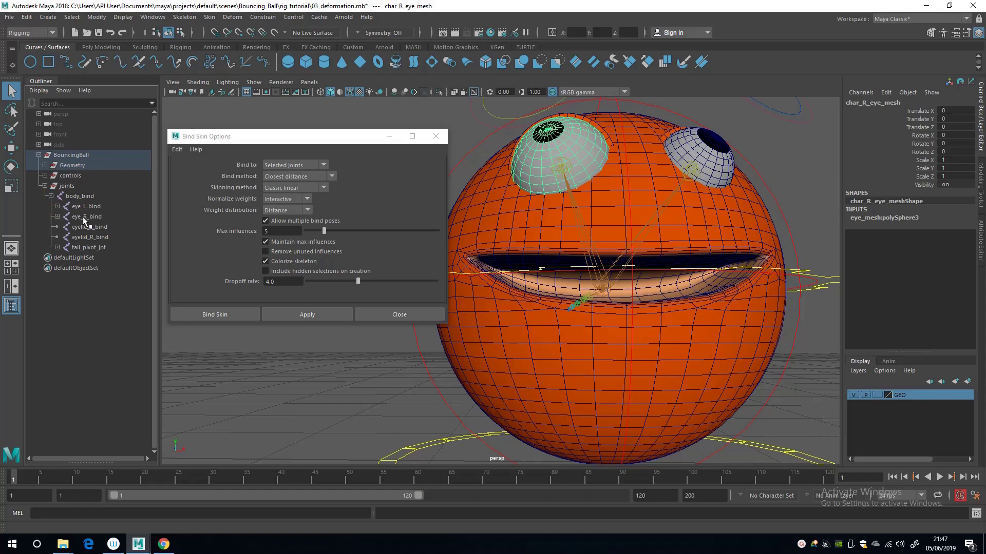
click(84, 216)
scroll(516, 295, down, 3)
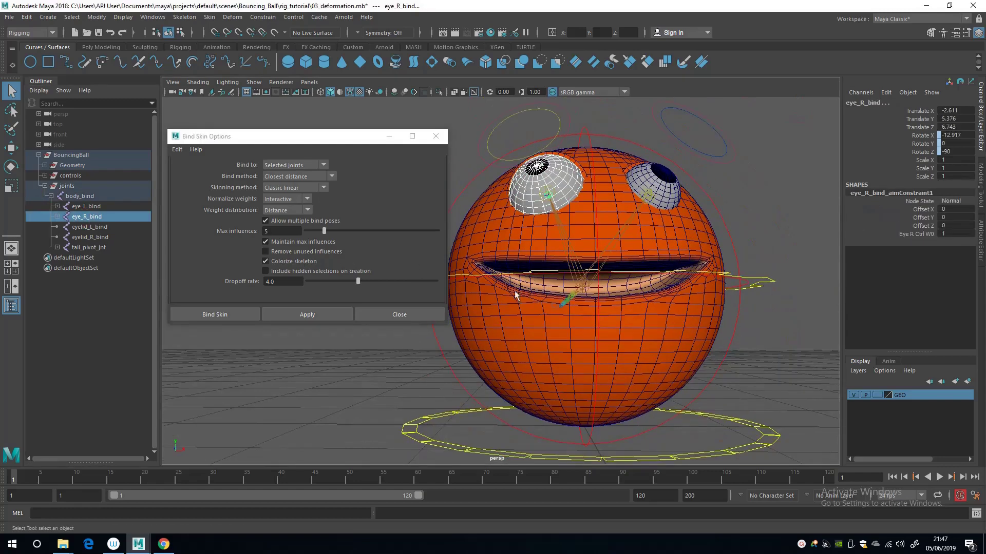
alt+drag(516, 295, 534, 304)
click(297, 315)
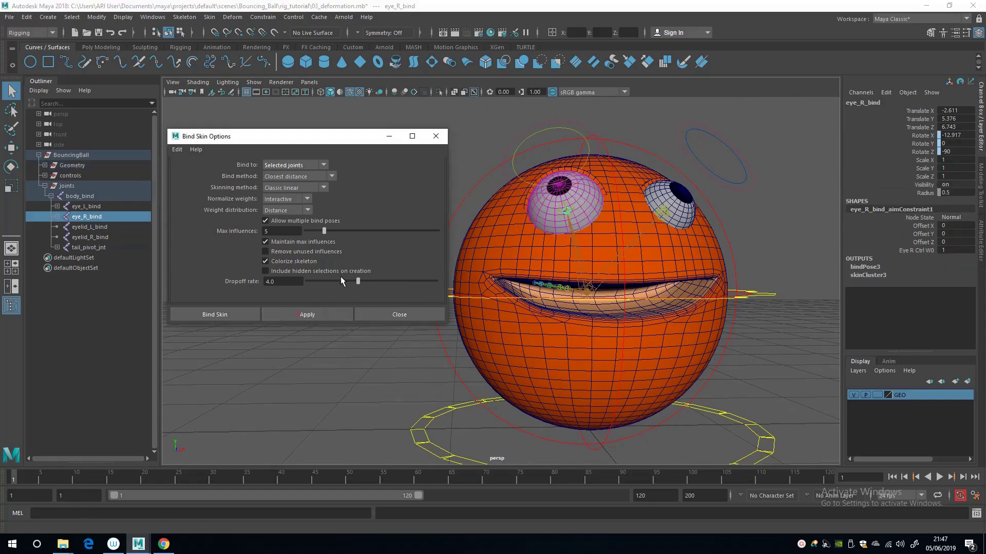
alt+drag(462, 288, 578, 294)
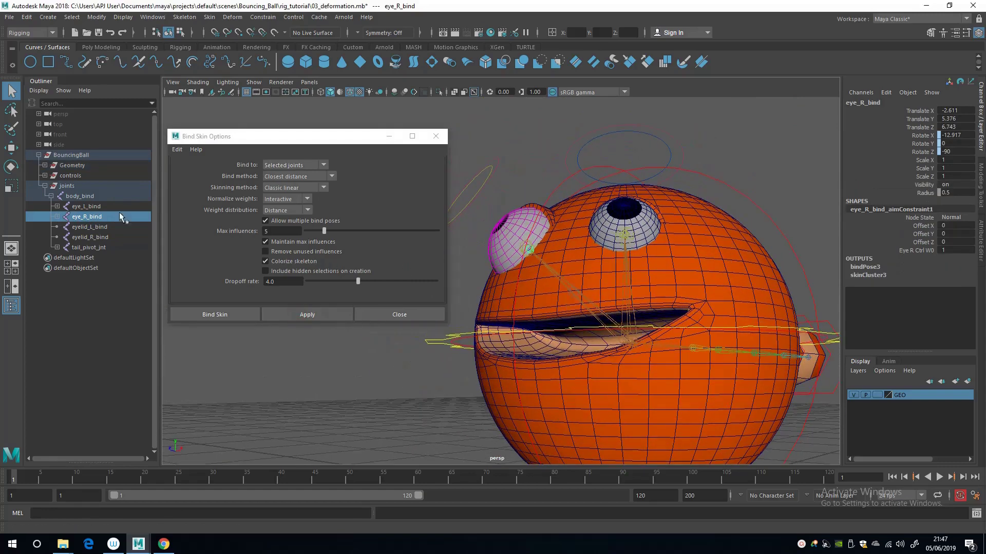
Bind char_L_eye_mesh to the eye_L_bind joint
click(86, 206)
click(45, 165)
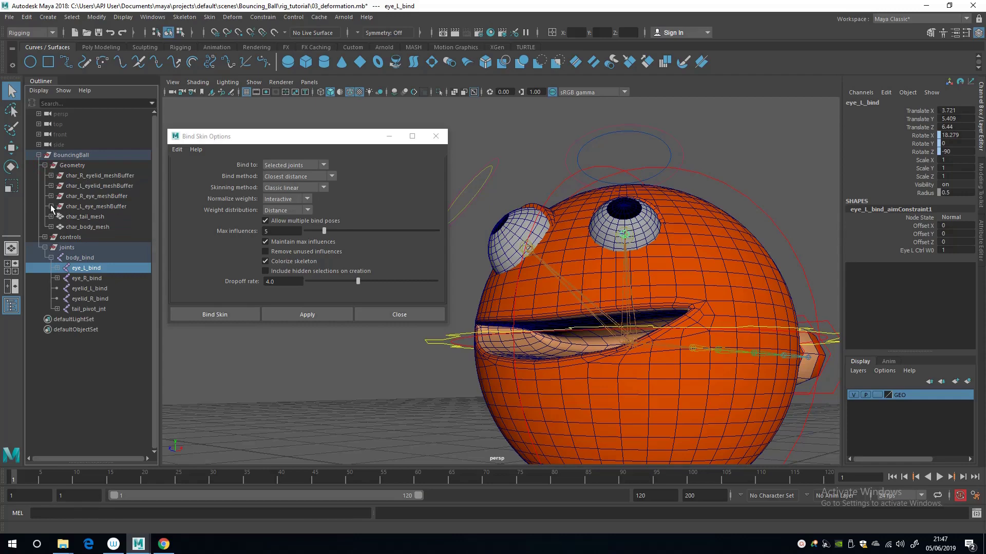
click(51, 206)
ctrl+click(91, 216)
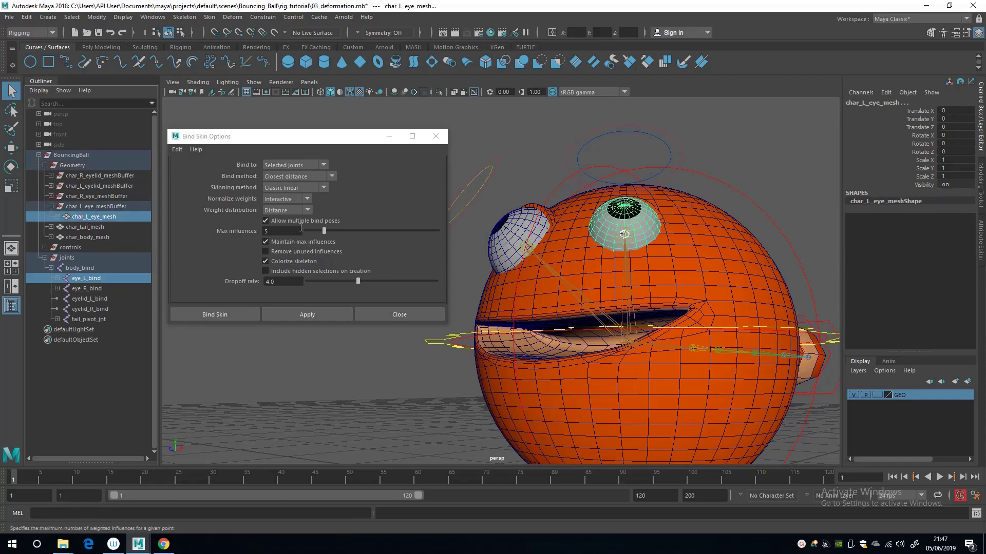
click(306, 313)
alt+right_drag(652, 355, 581, 279)
mouse_move(580, 280)
alt+mouse_down()
mouse_move(569, 301)
mouse_move(573, 288)
alt+mouse_up()
alt+right_drag(573, 289, 598, 298)
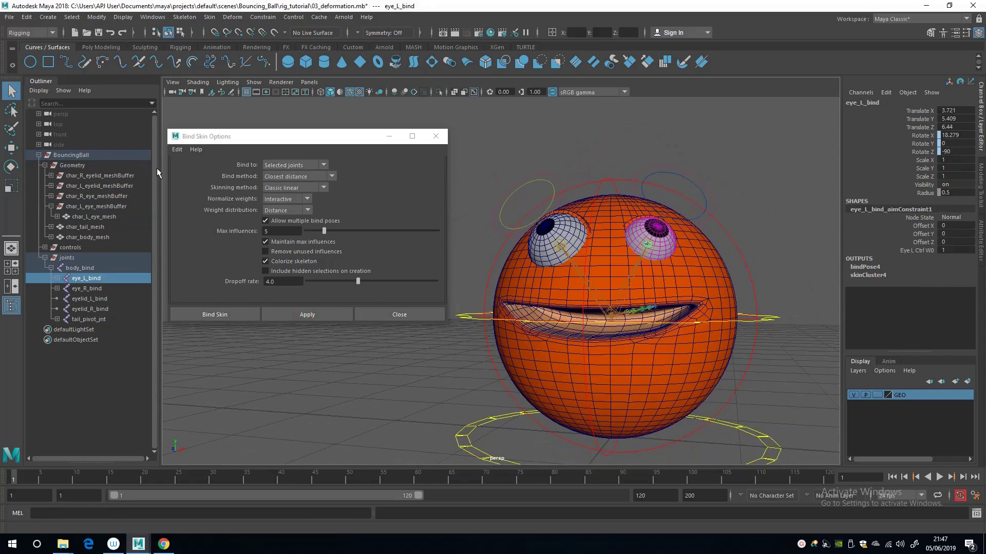
Bind char_L_eyelid_mesh to the eyelid_L_bind joint
click(91, 300)
click(51, 186)
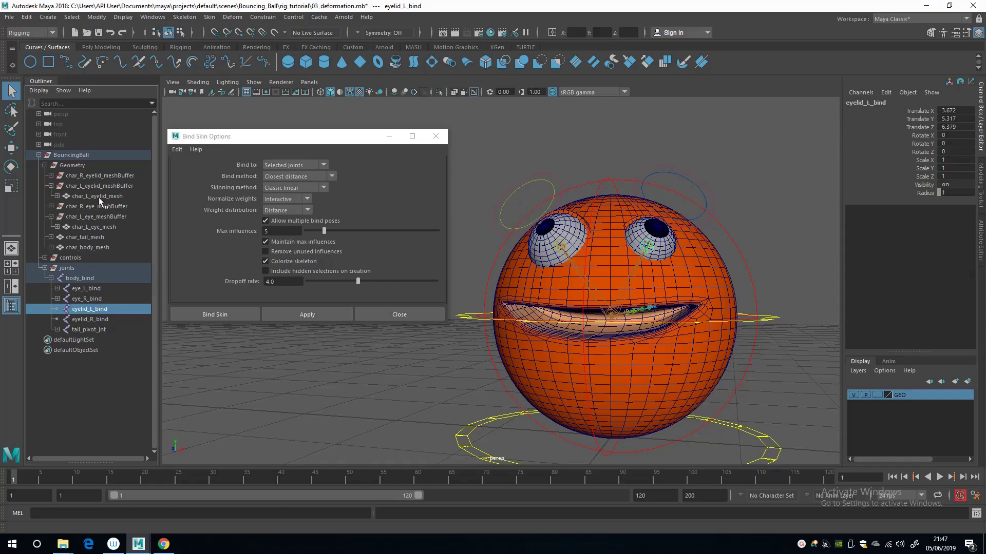
ctrl+click(97, 196)
alt+drag(575, 351, 518, 339)
click(304, 313)
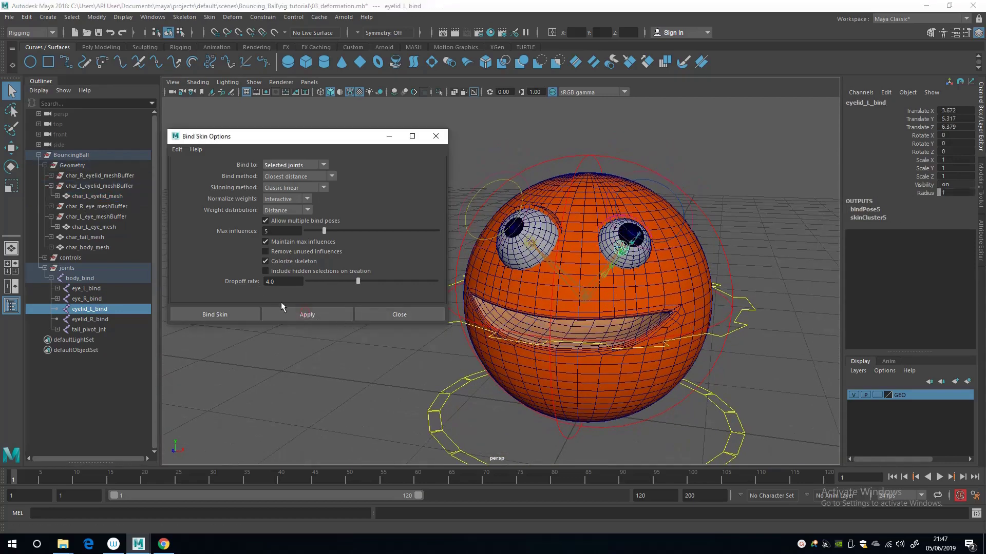
Bind char_R_eyelid_mesh to eyelid_R_bind, after dropping the wrongly chosen right eye mesh
click(87, 319)
alt+drag(370, 385, 451, 377)
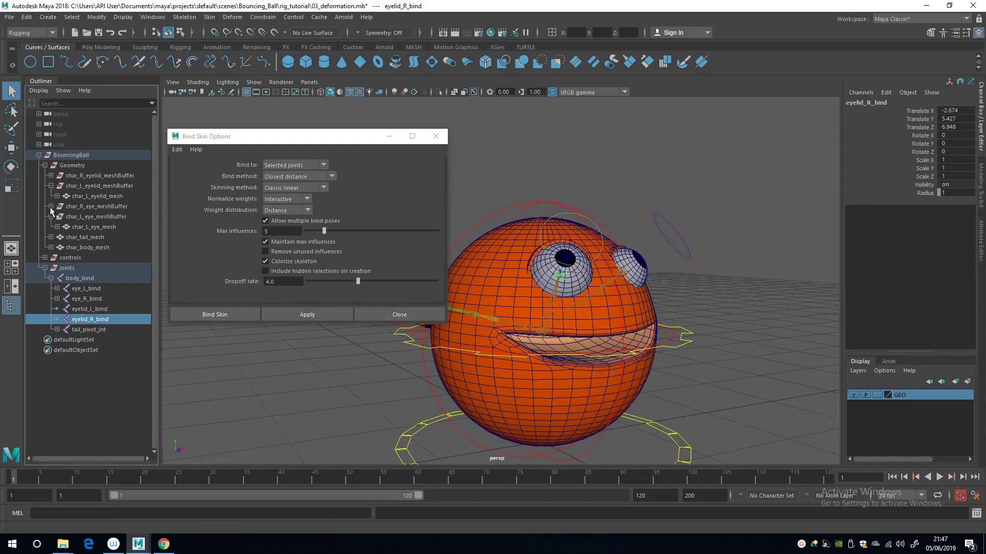
click(51, 206)
ctrl+click(95, 216)
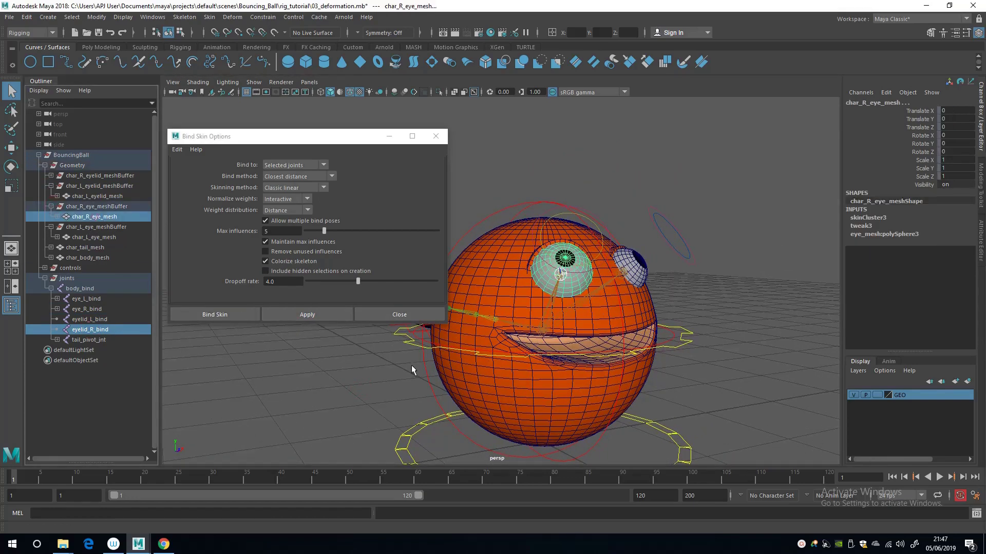
click(290, 314)
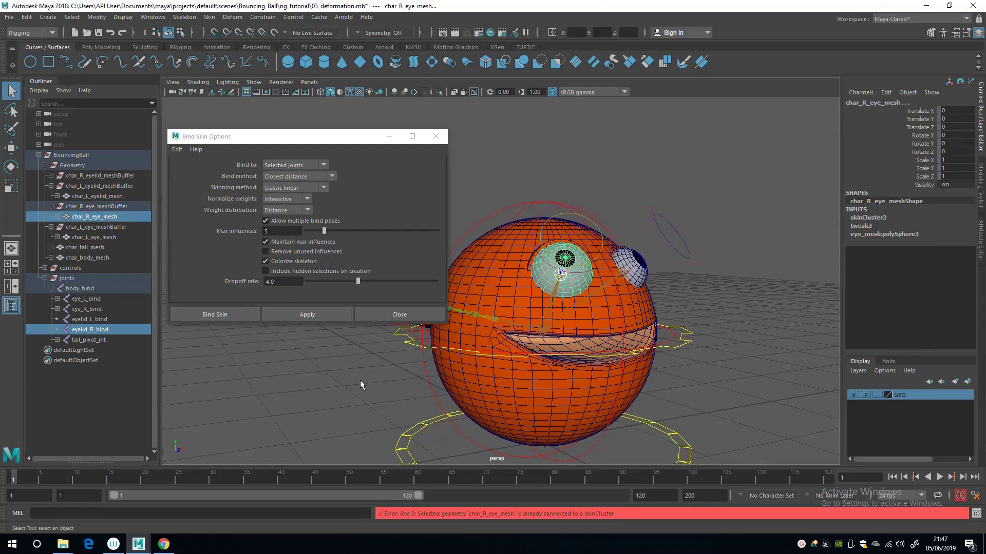
mouse_move(359, 361)
alt+mouse_down()
mouse_move(339, 373)
mouse_move(358, 366)
alt+mouse_up()
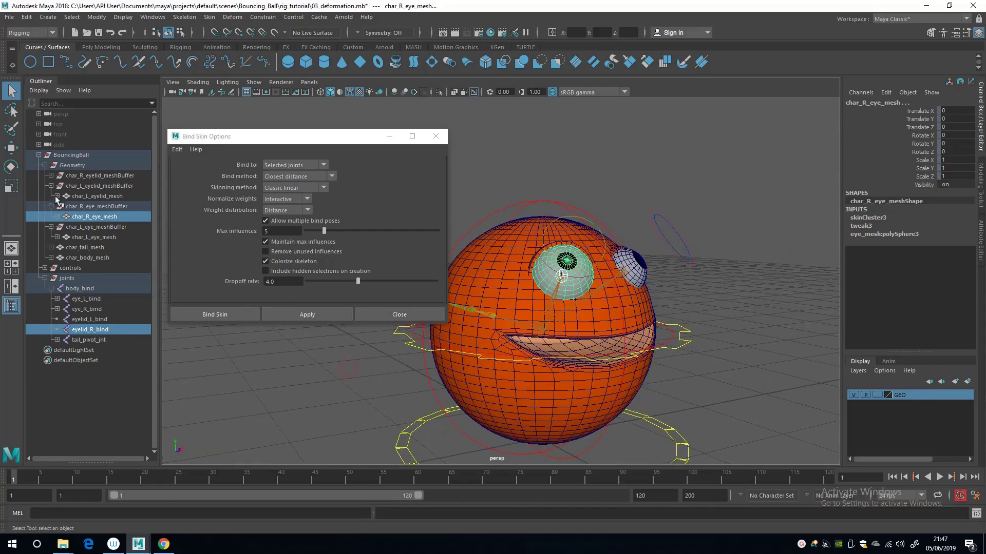
ctrl+click(86, 216)
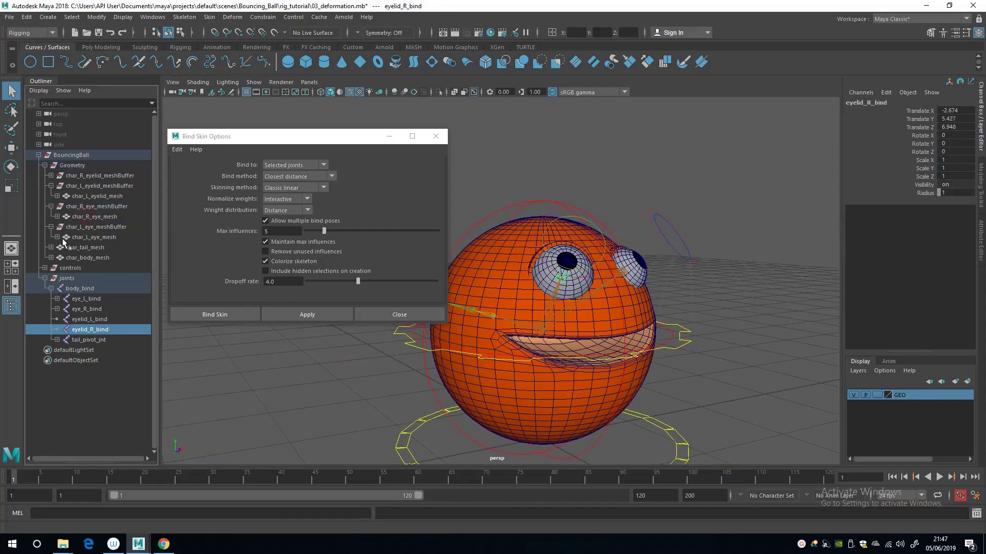
click(50, 175)
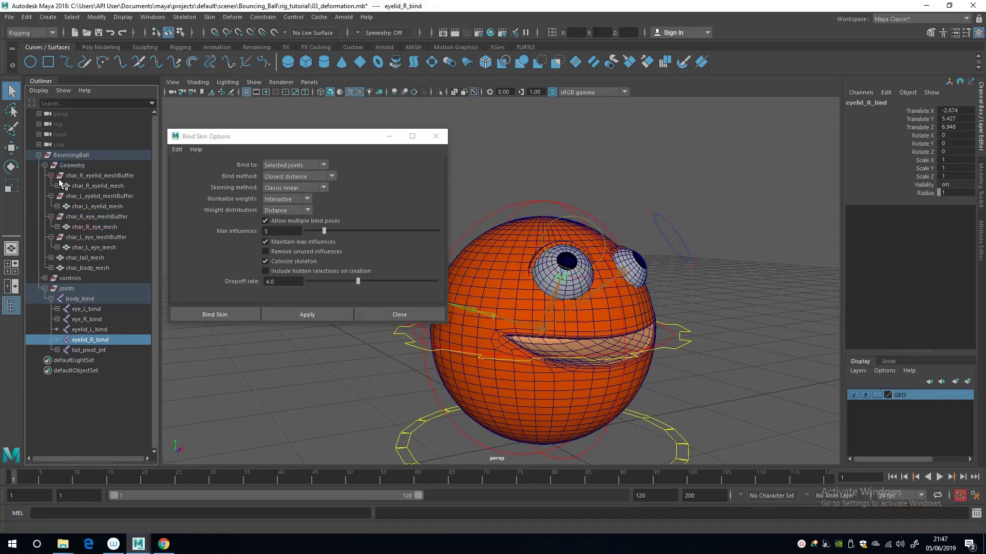
ctrl+click(95, 186)
click(301, 313)
alt+drag(421, 366, 508, 320)
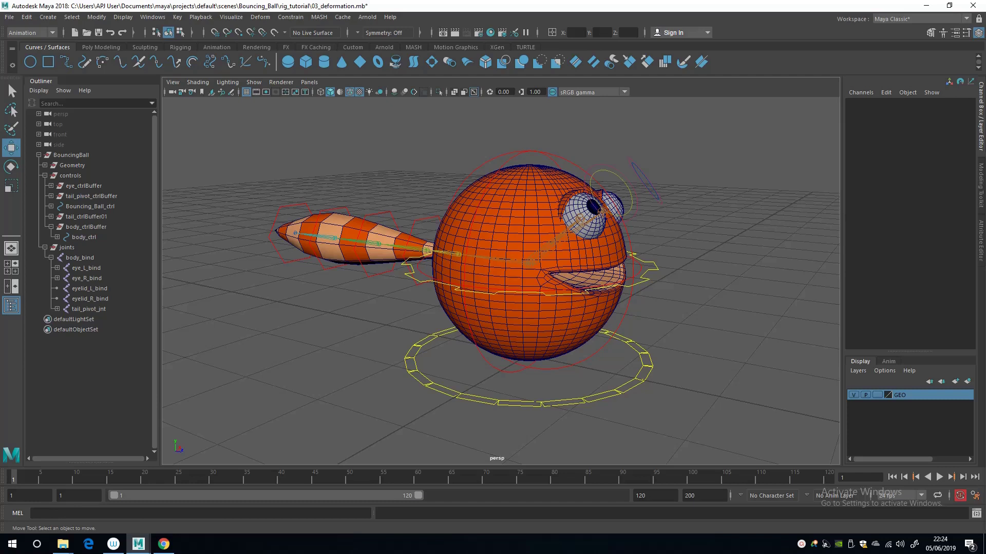
Parent-constrain body_bind to body_ctrl via Constrain > Parent
click(652, 266)
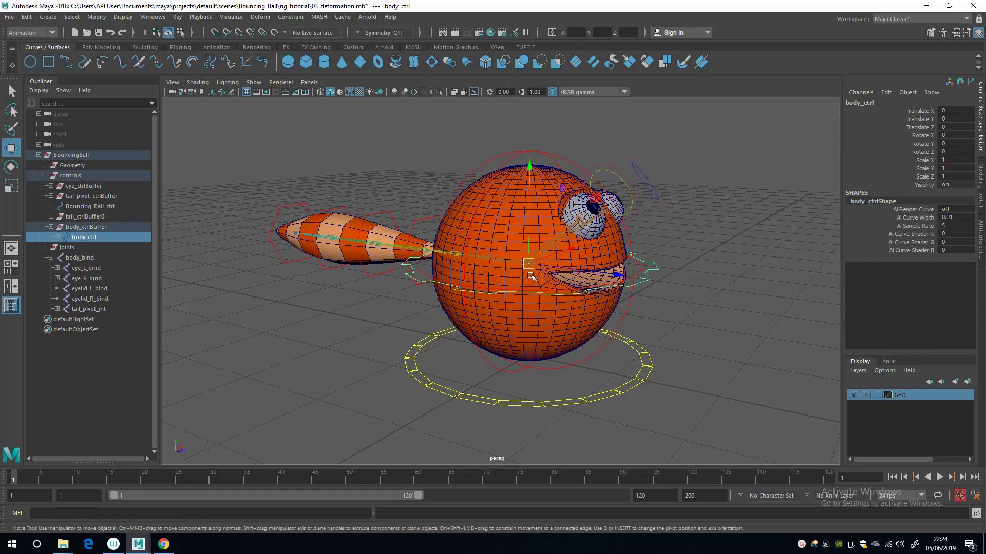
key(q)
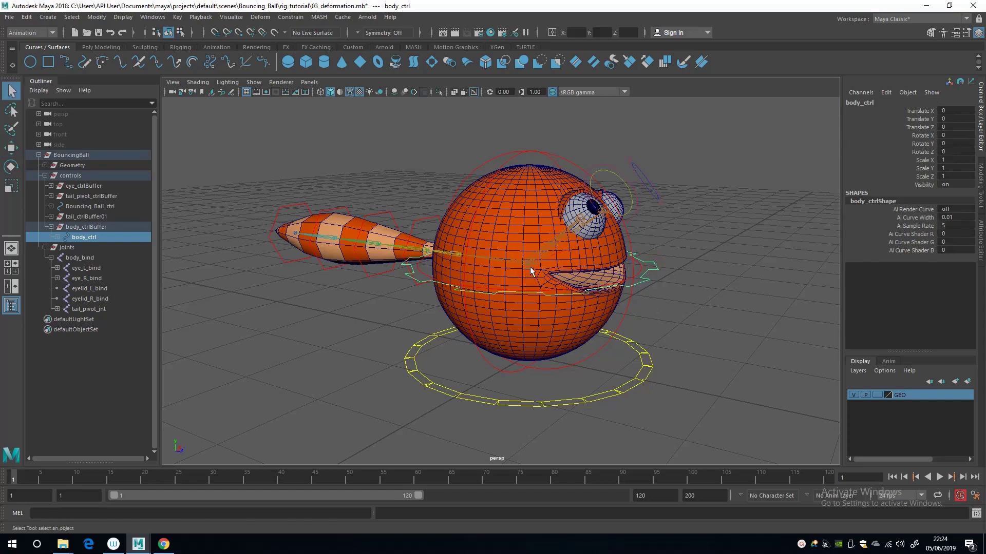
shift+click(537, 262)
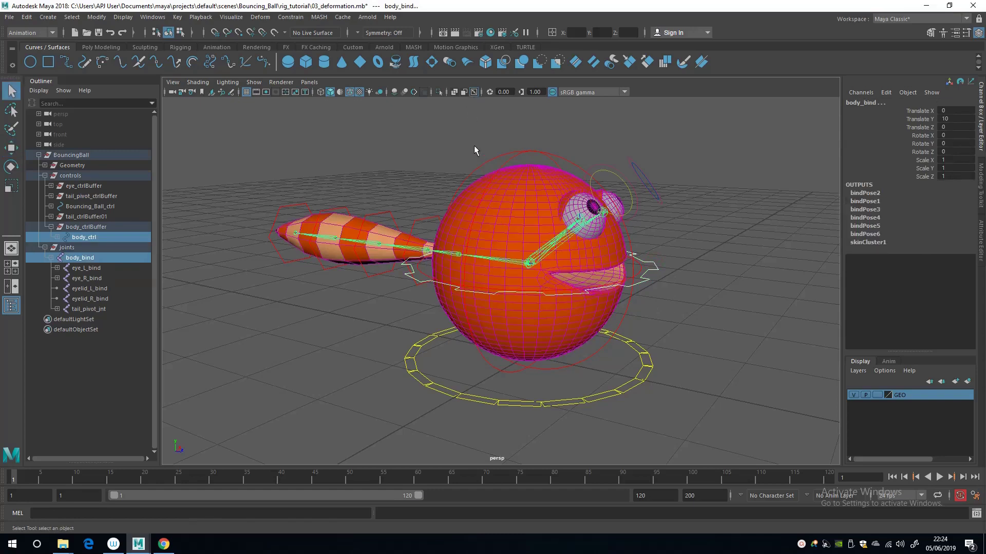
click(291, 19)
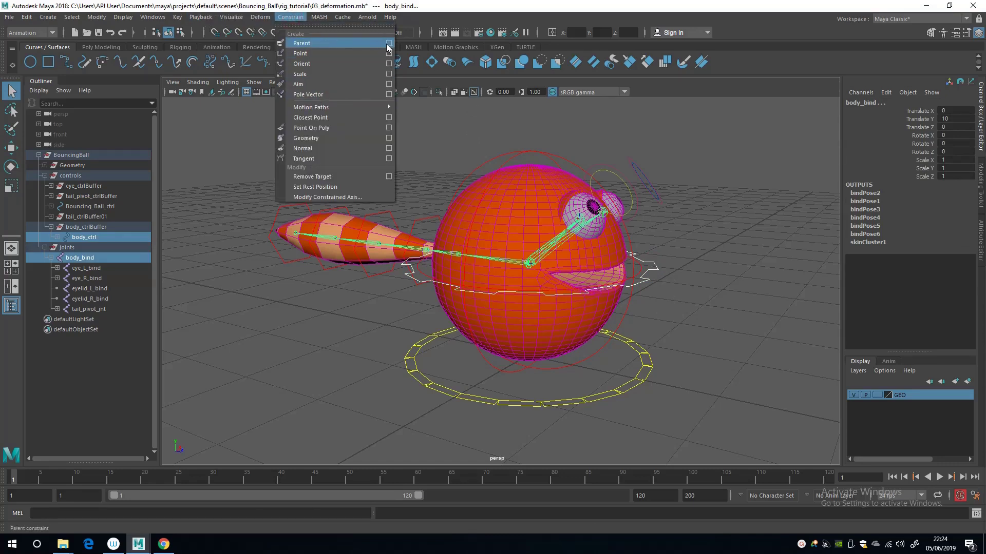
click(324, 42)
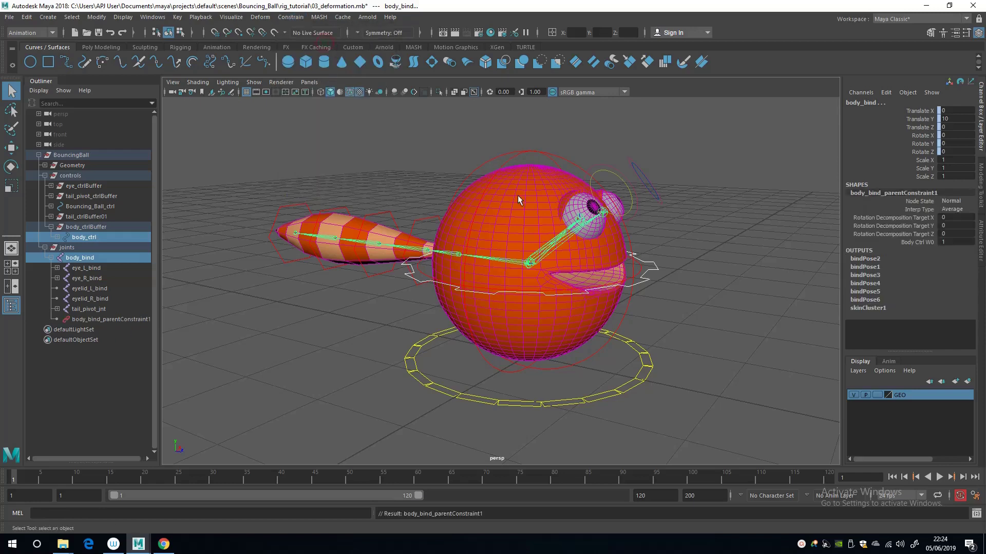
Test-move body_ctrl to confirm the ball follows, undo it, then select tail_ctrl02
click(657, 264)
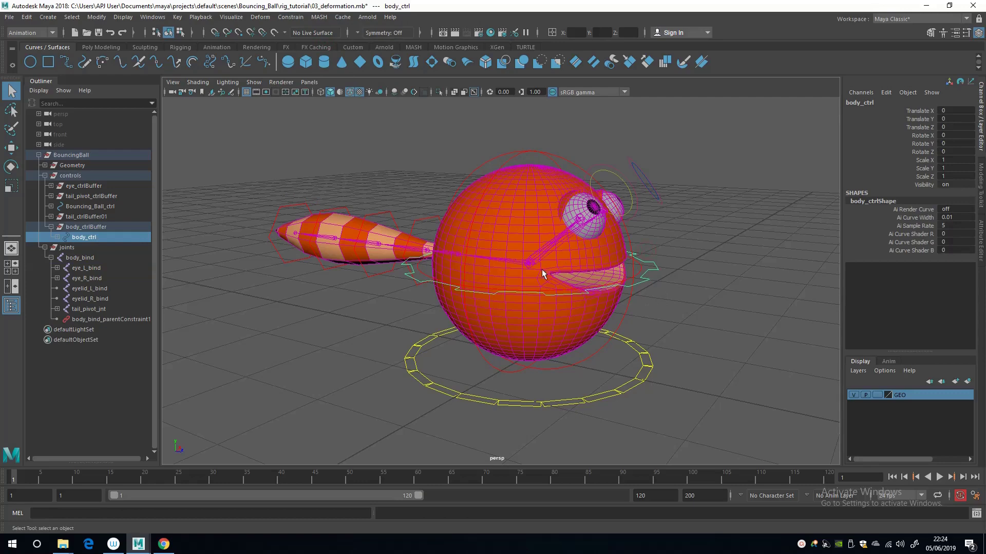
key(w)
drag(529, 263, 519, 272)
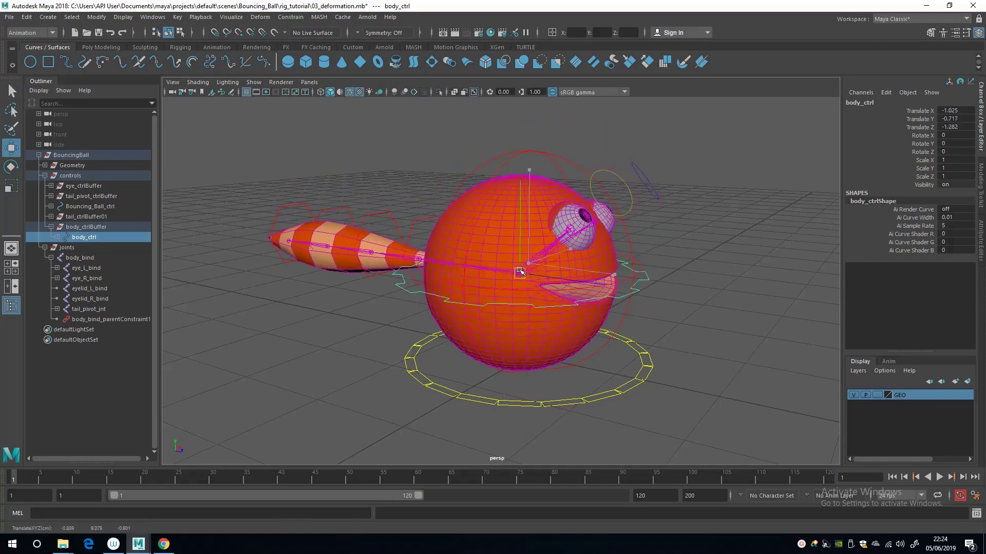
key(ctrl+z)
alt+drag(455, 267, 524, 228)
key(q)
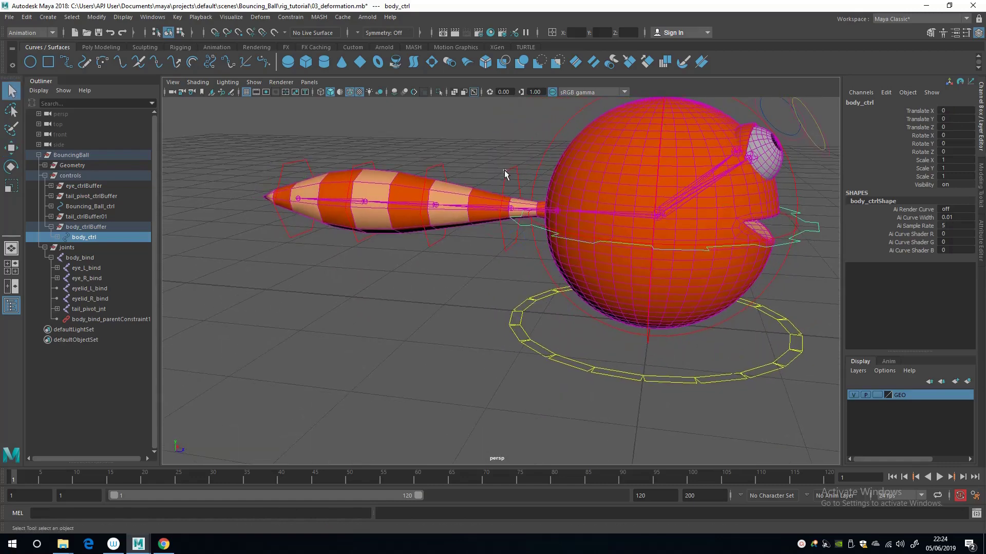
click(504, 172)
alt+drag(504, 177, 511, 225)
Orient-constrain tail_C_bind02 to tail_ctrl02 with Maintain offset checked
scroll(534, 256, up, 2)
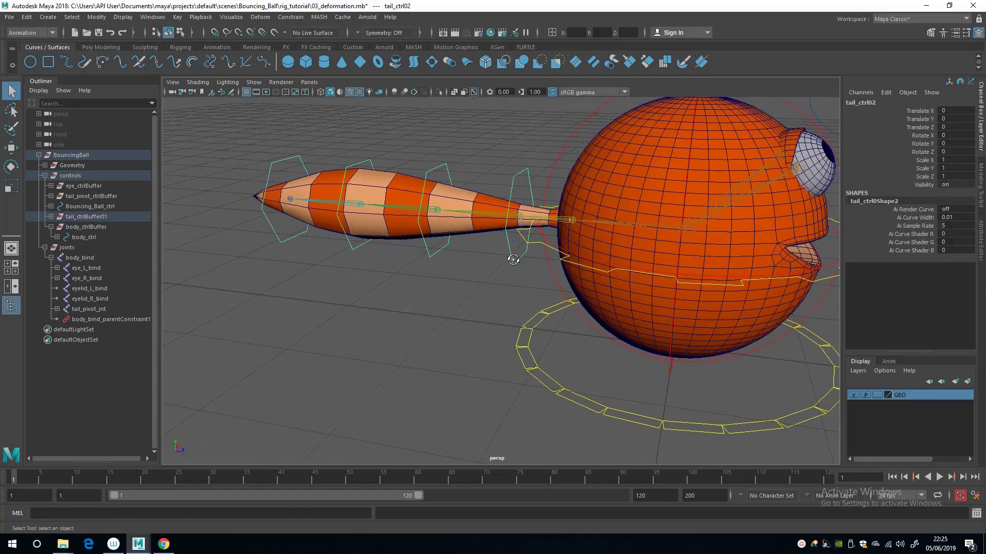
scroll(523, 263, up, 1)
click(515, 215)
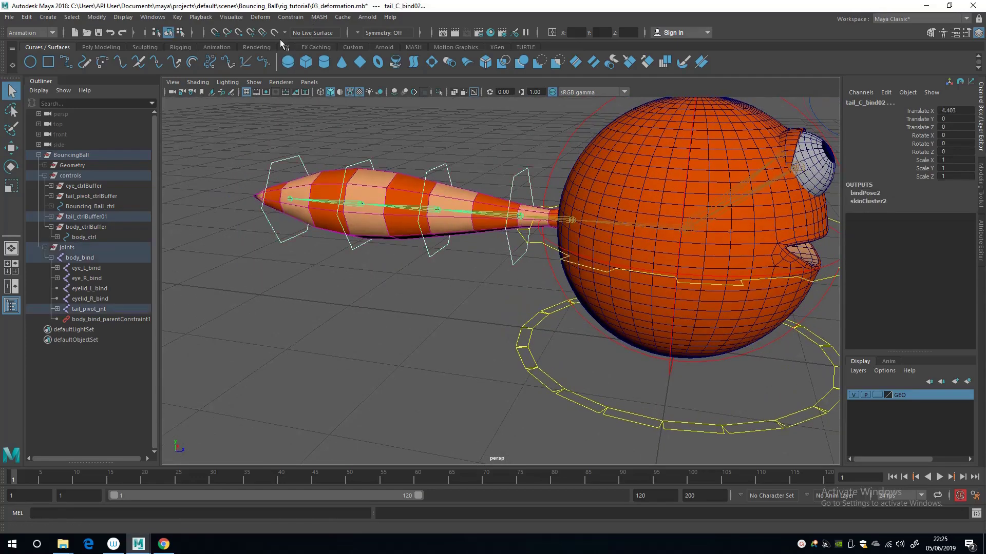
click(526, 246)
click(520, 218)
click(288, 17)
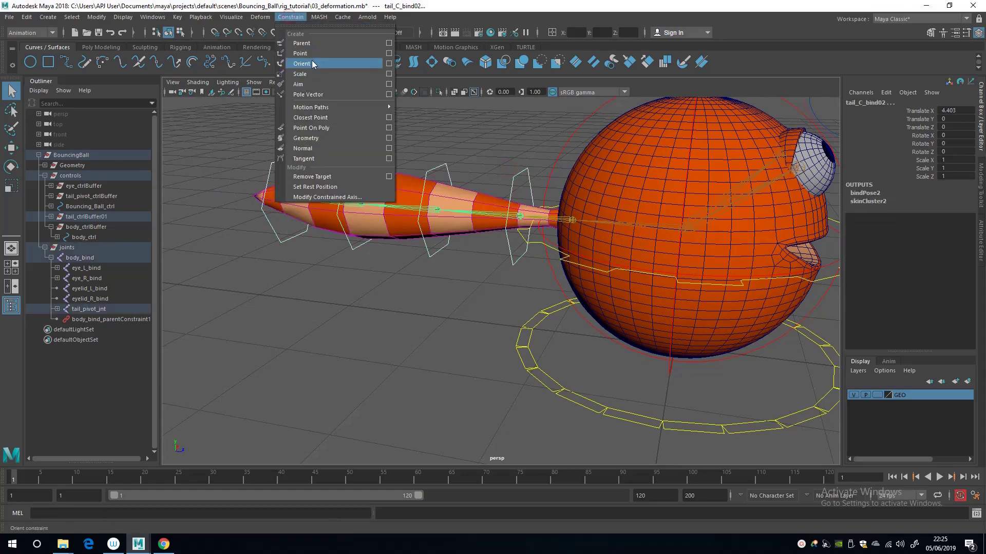
click(388, 63)
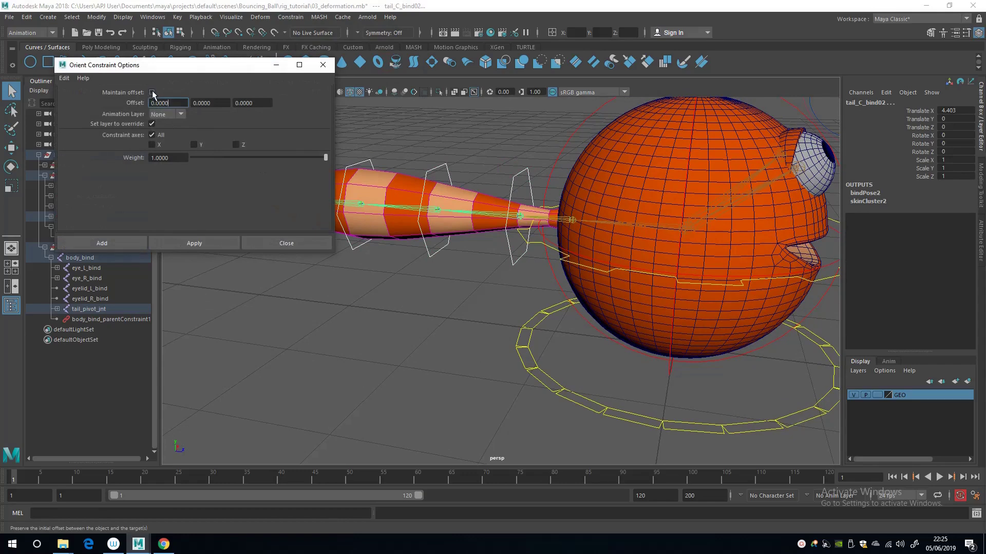
click(152, 93)
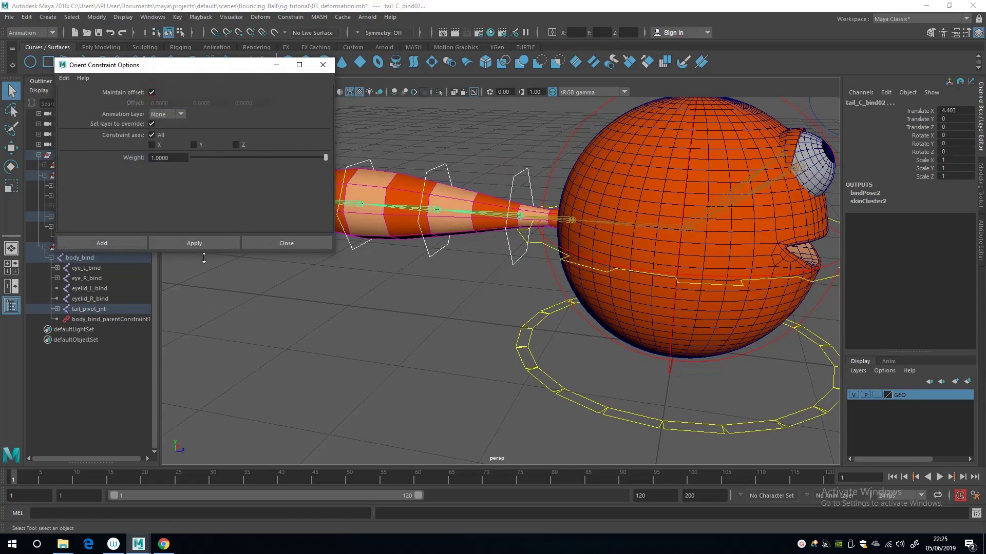
click(192, 240)
Apply the same orient constraint to tail_C_bind03, 04 and 05 from their tail controls
alt+middle_drag(442, 192, 533, 206)
click(503, 160)
shift+click(500, 210)
click(196, 242)
click(495, 169)
shift+click(491, 217)
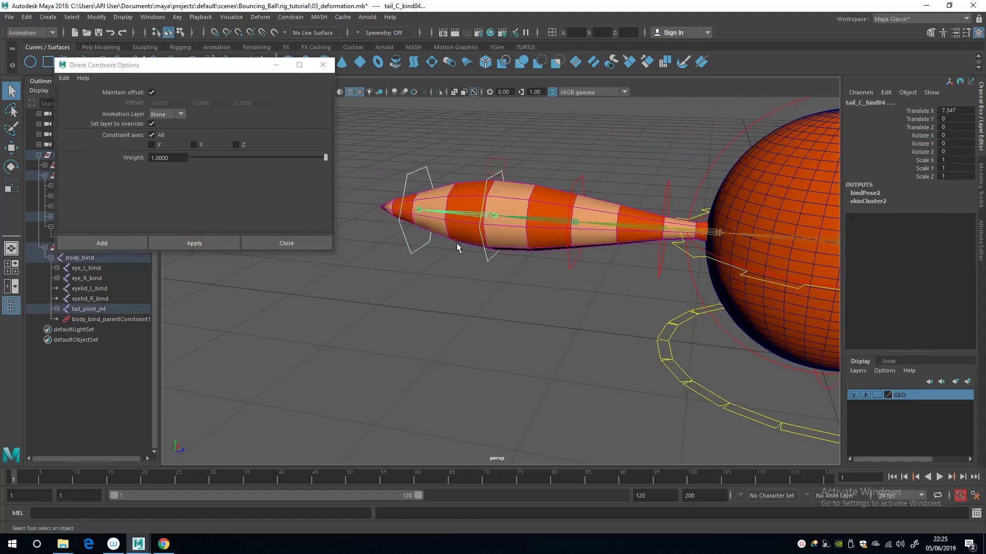
click(192, 242)
alt+drag(410, 216, 431, 205)
click(434, 190)
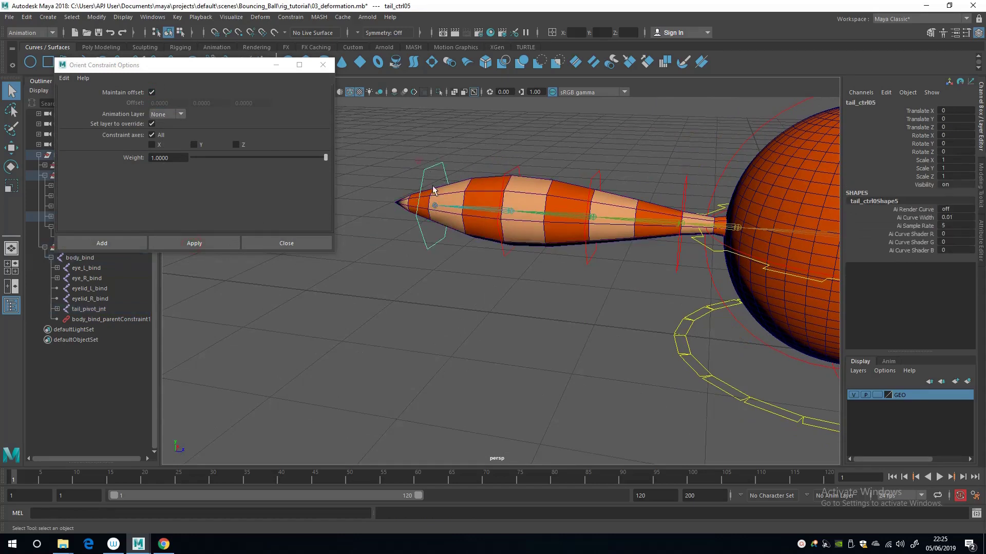
shift+click(434, 208)
click(194, 243)
Select tail_ctrl04, tail_ctrl03 and tail_ctrl02 together
alt+drag(462, 174, 480, 167)
click(491, 168)
shift+drag(565, 170, 567, 170)
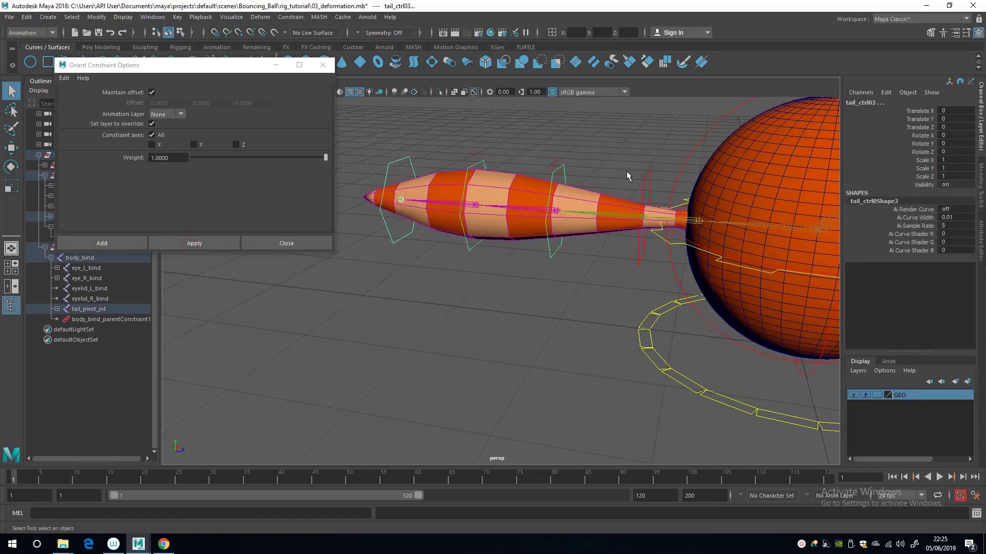
shift+drag(627, 172, 653, 177)
Test-bend the tail with its controls around X (about 30 degrees) and Y, undoing each bend
key(e)
alt+middle_drag(581, 194, 527, 216)
alt+drag(527, 216, 561, 149)
key(ctrl+z)
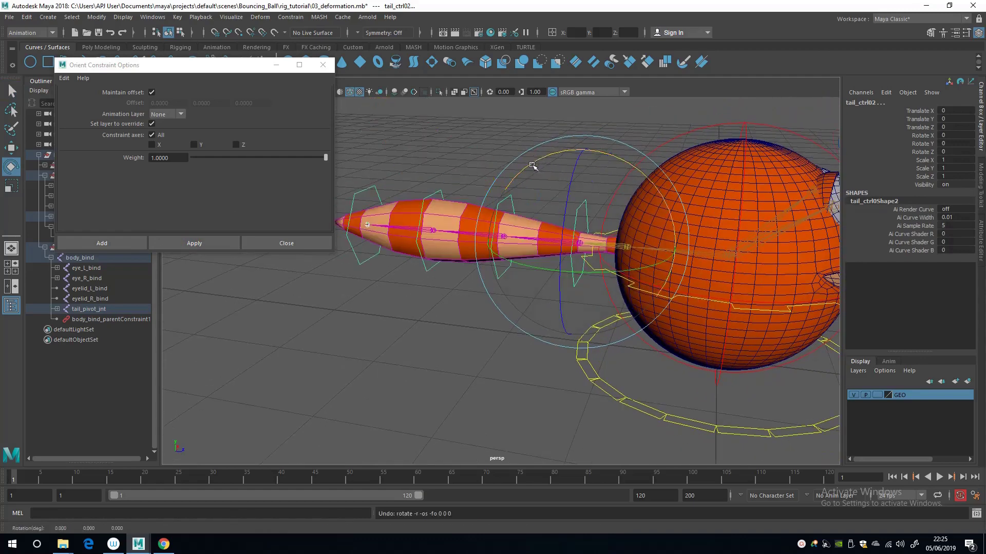
drag(564, 218, 602, 234)
drag(528, 165, 481, 213)
key(ctrl+z)
alt+right_drag(535, 262, 506, 234)
alt+drag(534, 226, 490, 250)
alt+middle_drag(490, 250, 483, 184)
alt+drag(518, 223, 560, 282)
key(ctrl+z)
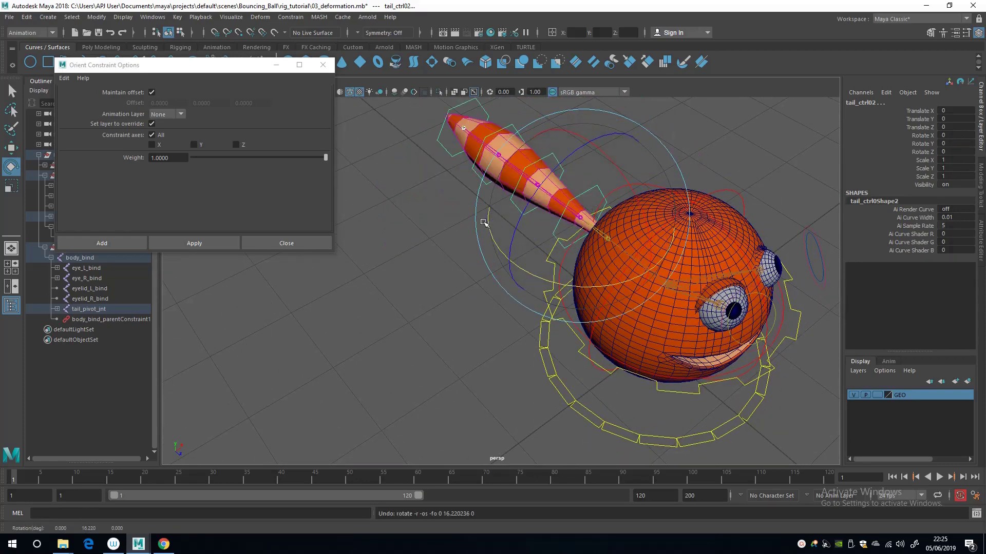
Test-move the tail controls up and back, then undo the move
key(w)
alt+drag(484, 220, 513, 213)
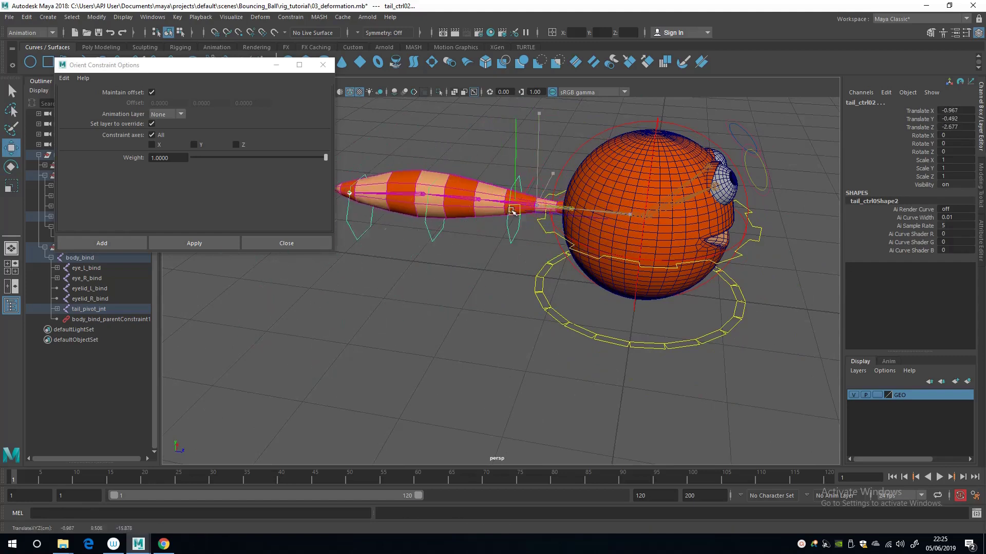
key(ctrl+z)
alt+middle_drag(357, 219, 407, 220)
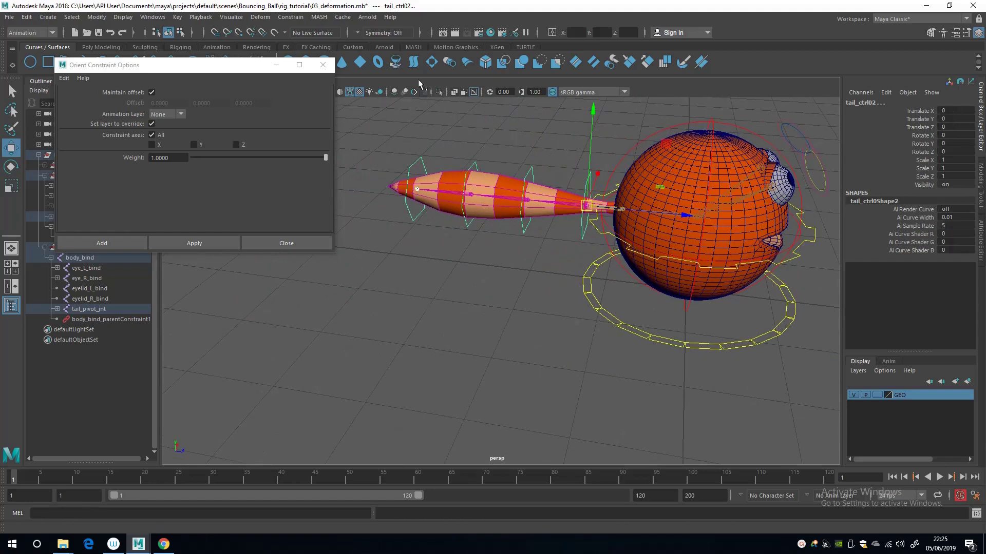
Select tail_ctrl05 and tail_ctrl02 and test-move the tail, undoing each move
click(417, 149)
key(q)
click(428, 161)
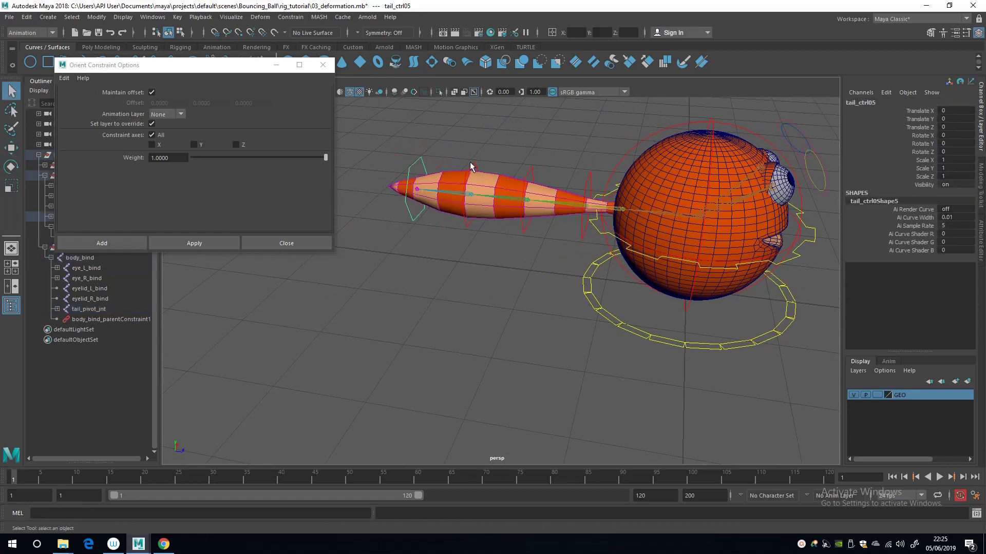
click(589, 195)
key(w)
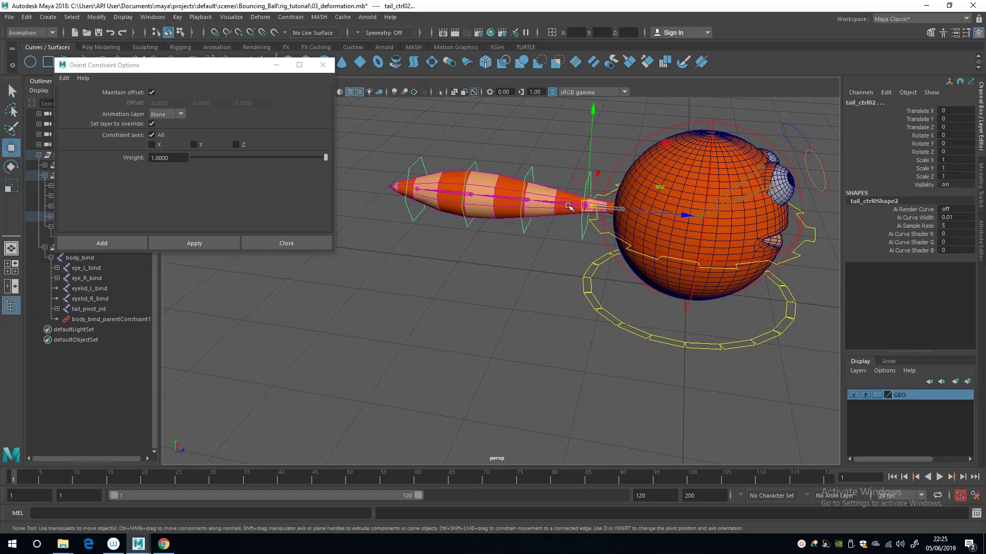
mouse_move(588, 207)
mouse_down()
mouse_move(555, 215)
mouse_move(588, 209)
mouse_move(580, 206)
mouse_up()
key(ctrl+z)
alt+middle_drag(518, 179, 558, 189)
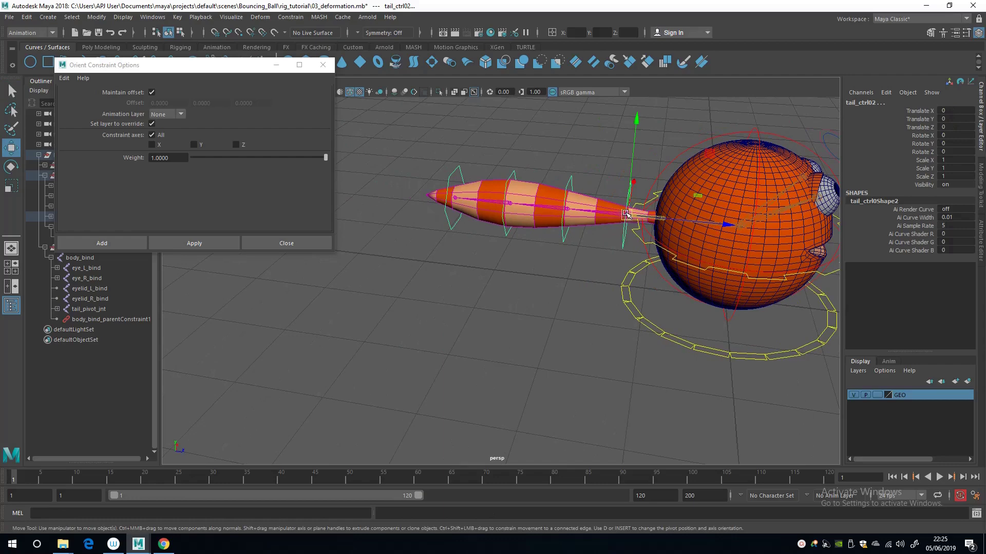
mouse_move(626, 214)
mouse_down()
mouse_move(580, 214)
mouse_move(632, 214)
mouse_move(589, 214)
mouse_move(622, 214)
mouse_move(619, 222)
mouse_up()
key(ctrl+z)
Select the tail controls from tail_ctrl02 through tail_ctrl05
alt+middle_drag(552, 204, 550, 221)
alt+right_drag(549, 221, 587, 266)
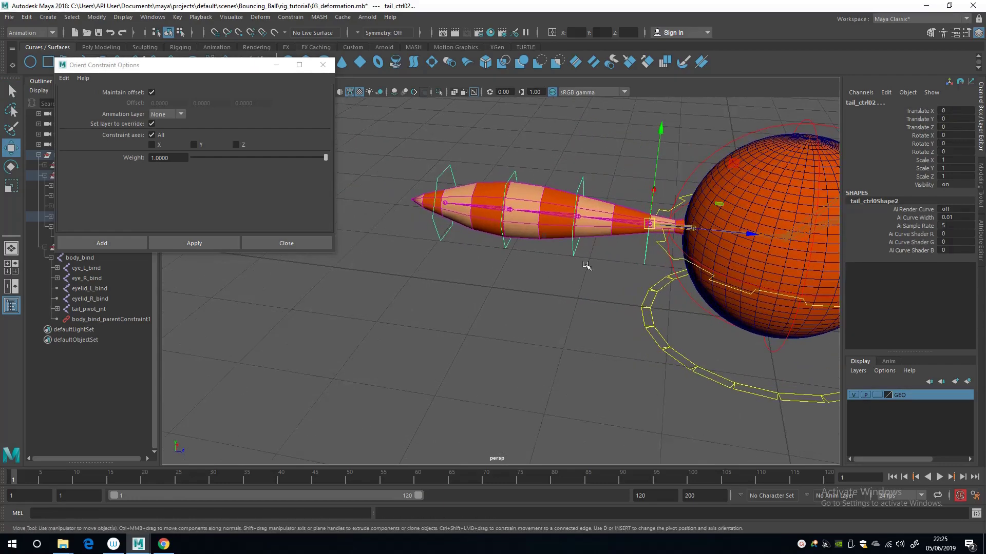
alt+drag(586, 266, 565, 241)
alt+middle_drag(565, 242, 484, 178)
alt+drag(500, 173, 483, 208)
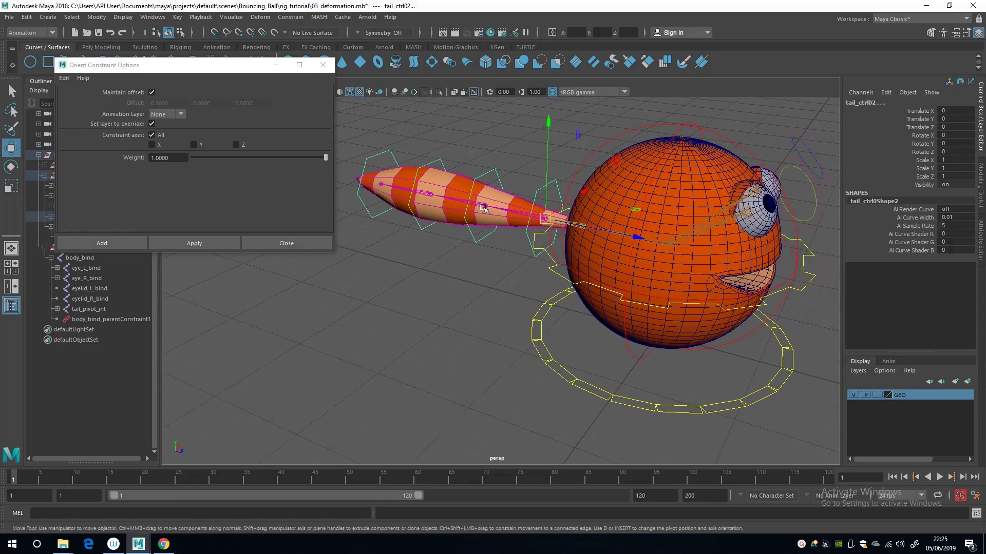
key(q)
click(553, 193)
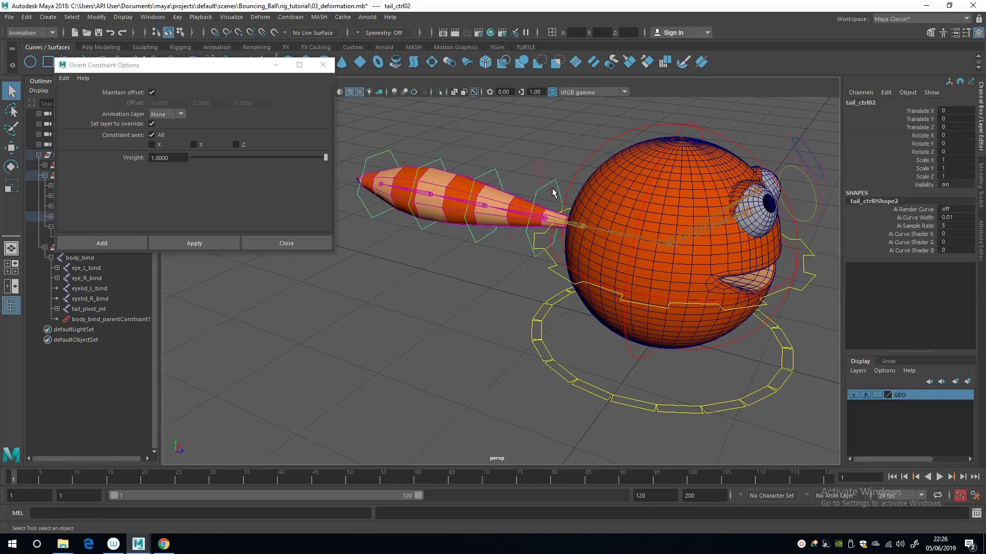
shift+click(468, 172)
shift+click(435, 162)
shift+click(389, 151)
Highlight Translate X, Y and Z in the Channel Box and bring up their channel options
key(w)
click(924, 126)
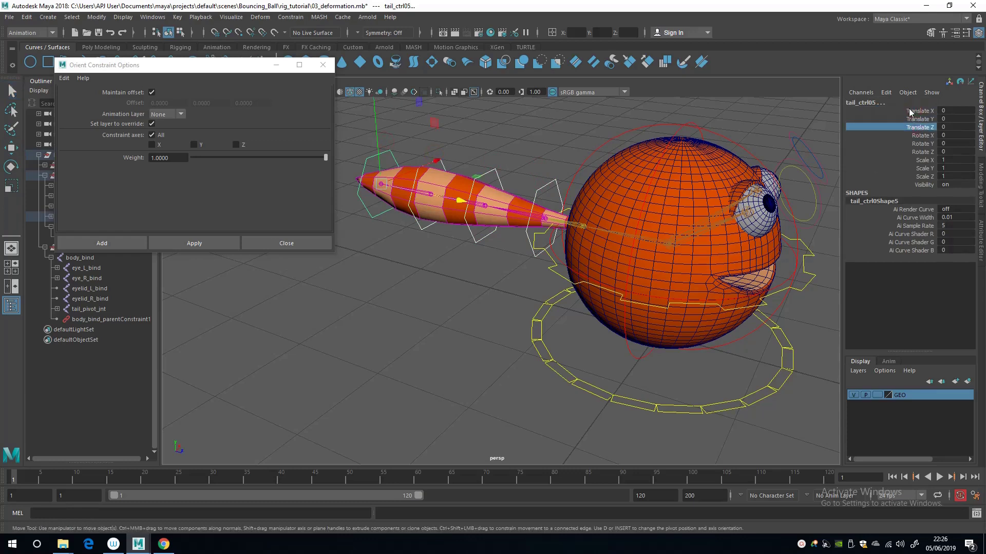
drag(910, 112, 911, 129)
right_click(904, 131)
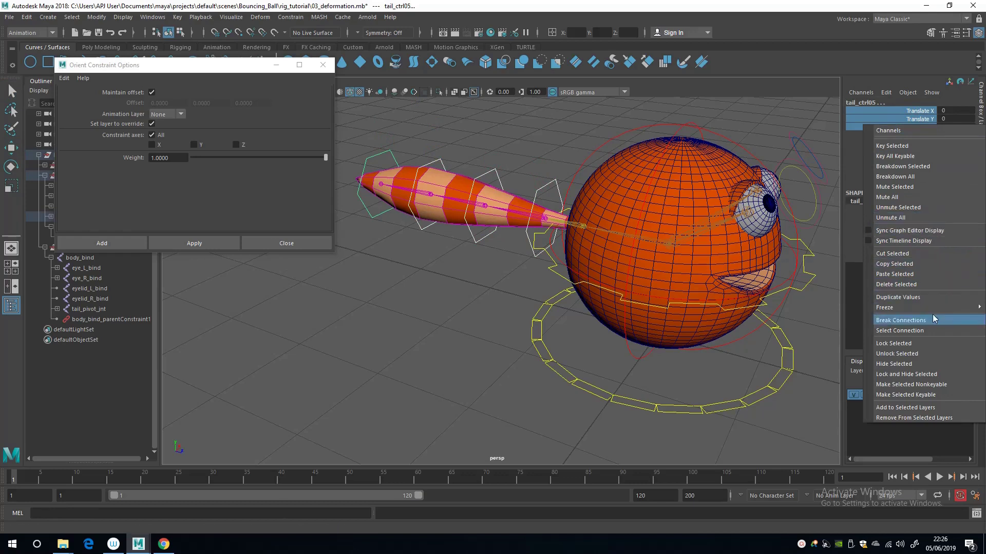
Lock and hide the translate and scale channels on the tail controls
click(953, 373)
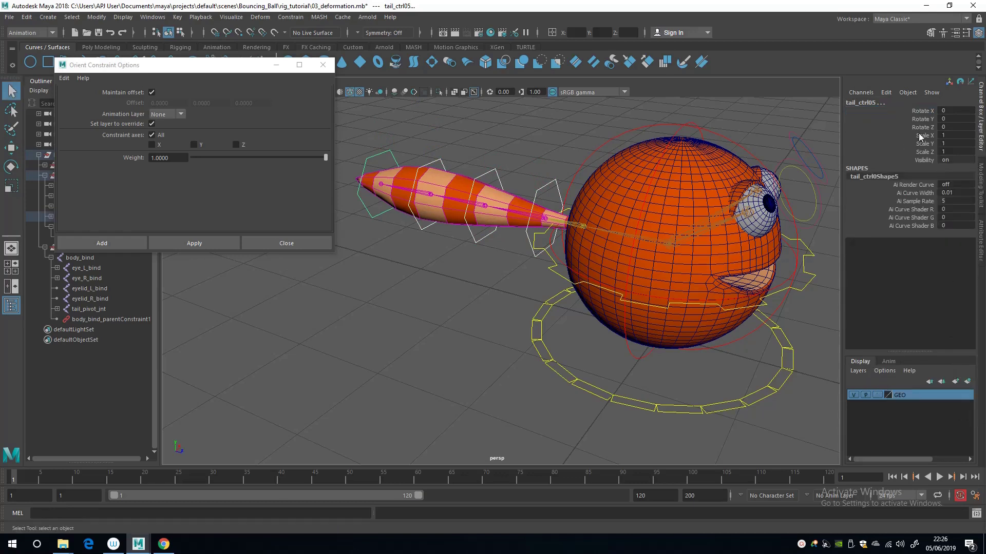
drag(921, 136, 920, 153)
right_click(910, 154)
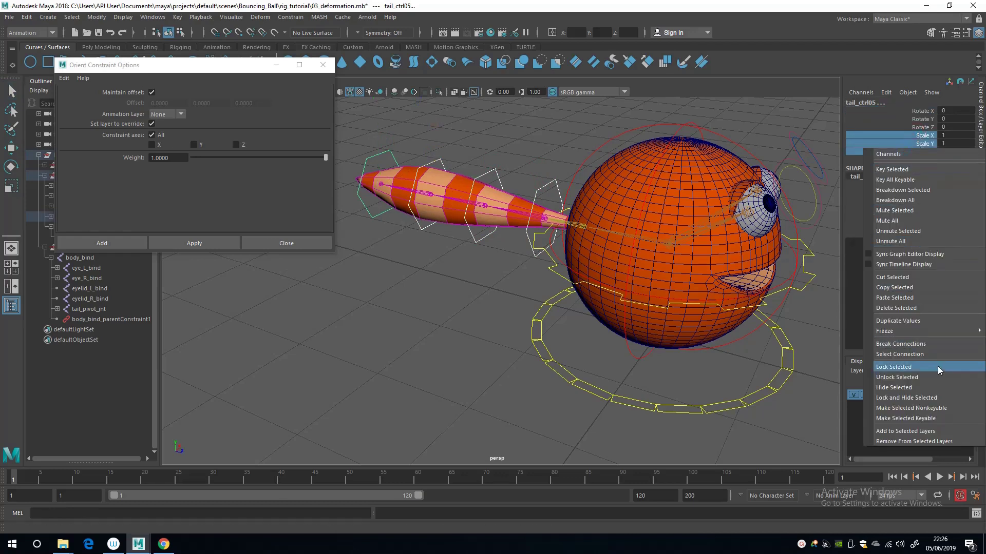
click(941, 397)
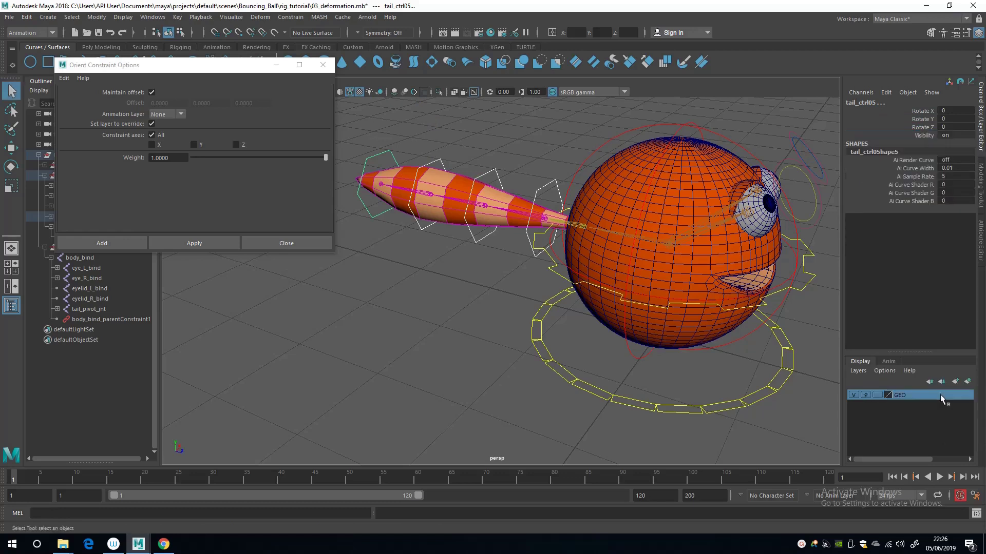
Test-bend the tail with Rotate X, then undo it
drag(917, 111, 917, 127)
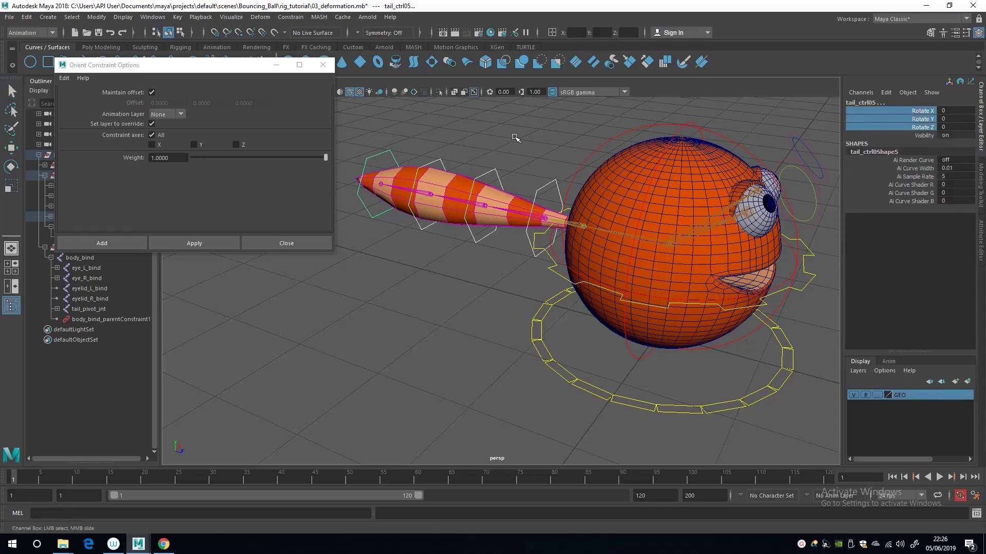
click(884, 111)
middle_drag(539, 137, 616, 168)
key(ctrl+z)
alt+drag(568, 222, 540, 155)
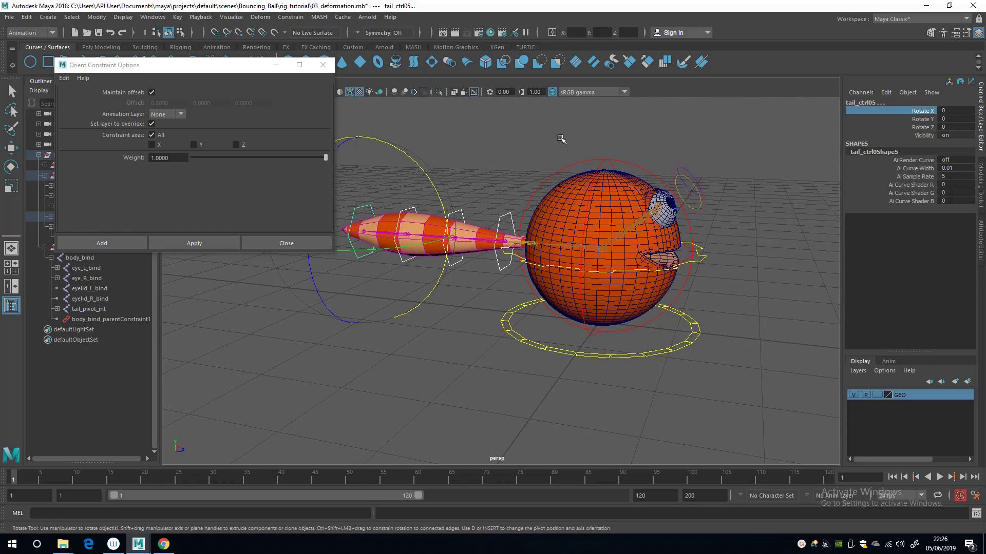
Select tail_pivot_ctrl, discarding accidental body_bind selections
key(q)
click(548, 172)
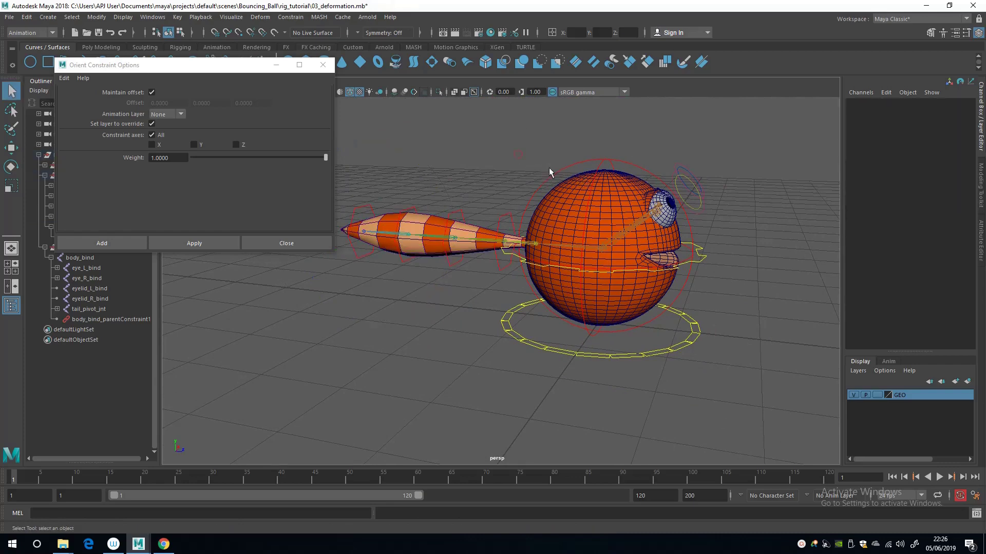
click(534, 191)
alt+drag(535, 191, 617, 265)
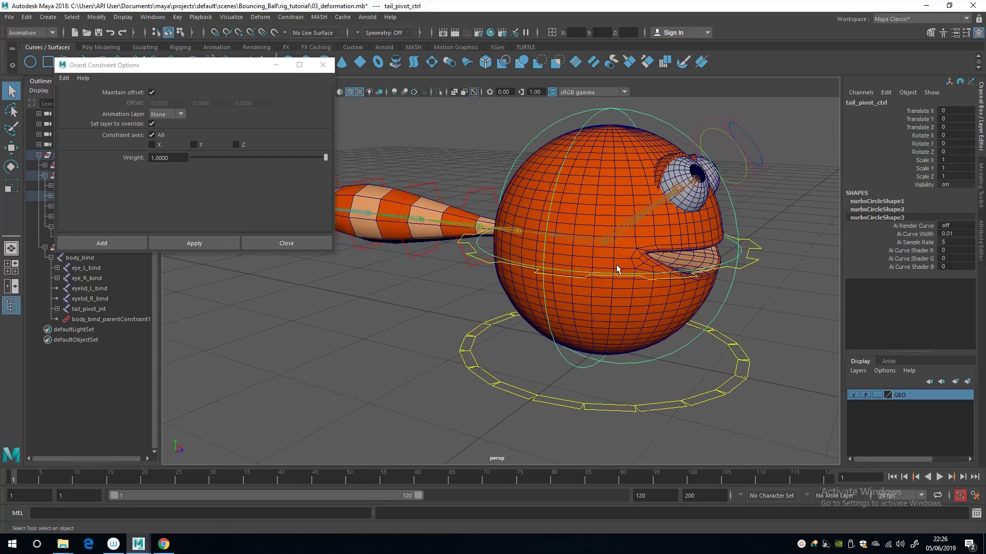
shift+click(602, 241)
key(ctrl+z)
alt+right_drag(599, 245, 675, 299)
alt+middle_drag(675, 299, 628, 314)
alt+right_drag(624, 278, 661, 283)
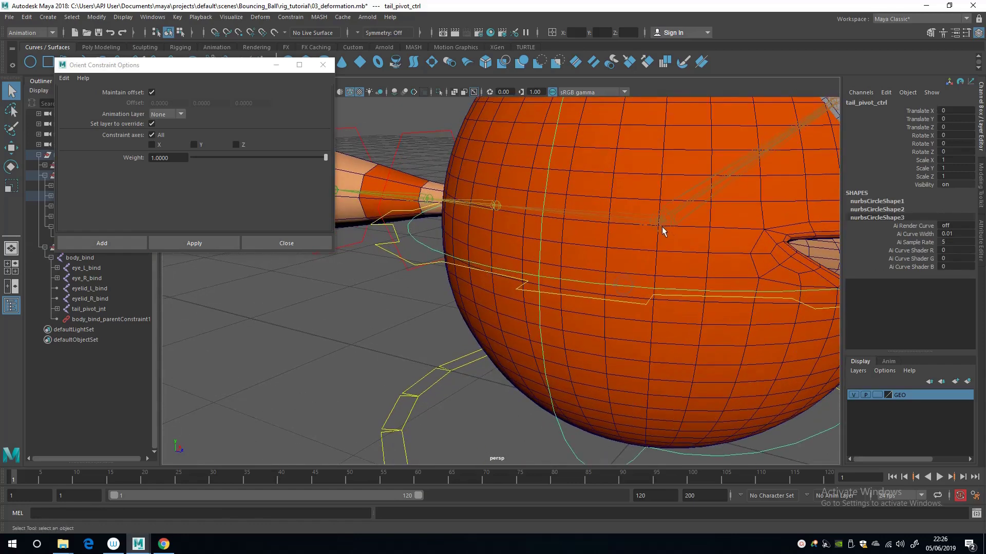
click(658, 226)
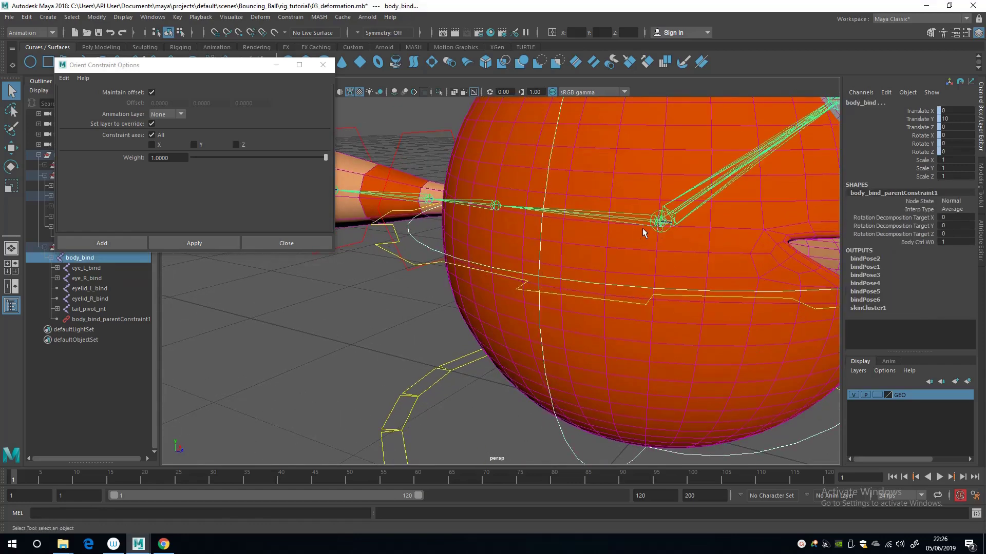
key(ctrl+z)
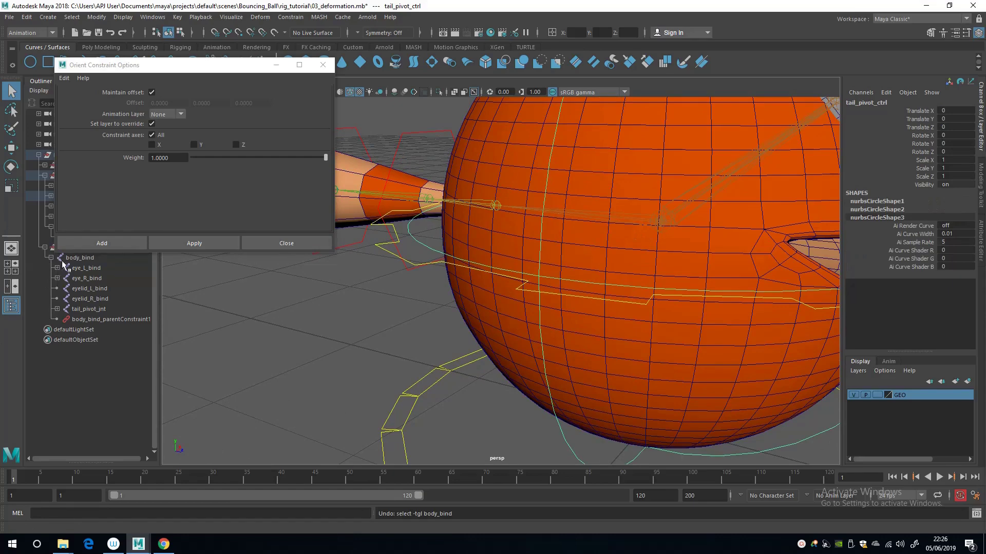
Orient-constrain tail_pivot_jnt to tail_pivot_ctrl
click(91, 310)
scroll(521, 280, down, 5)
alt+middle_drag(418, 215, 406, 241)
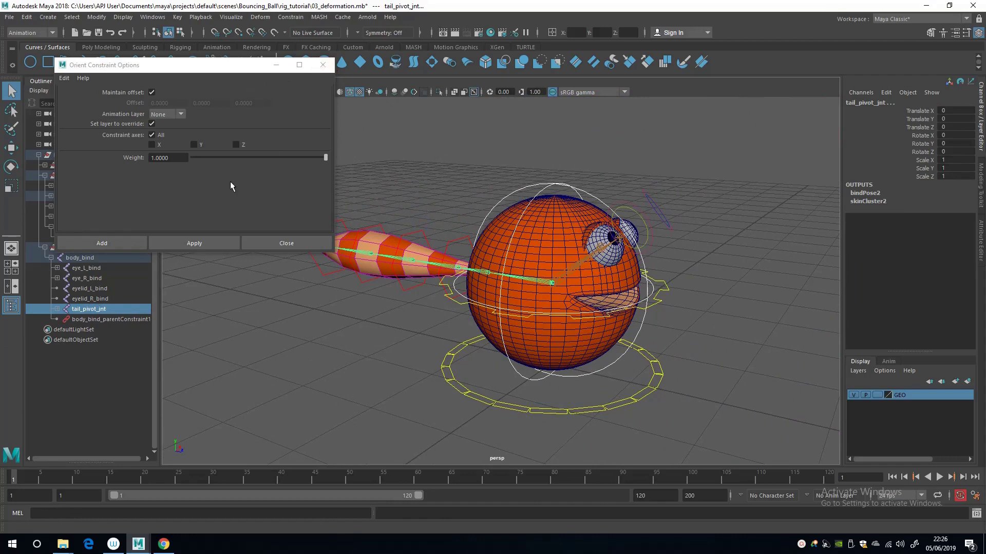
click(188, 244)
Rotate tail_pivot_ctrl, including around Y, to confirm the tail swings, undoing each test
alt+drag(411, 231, 477, 229)
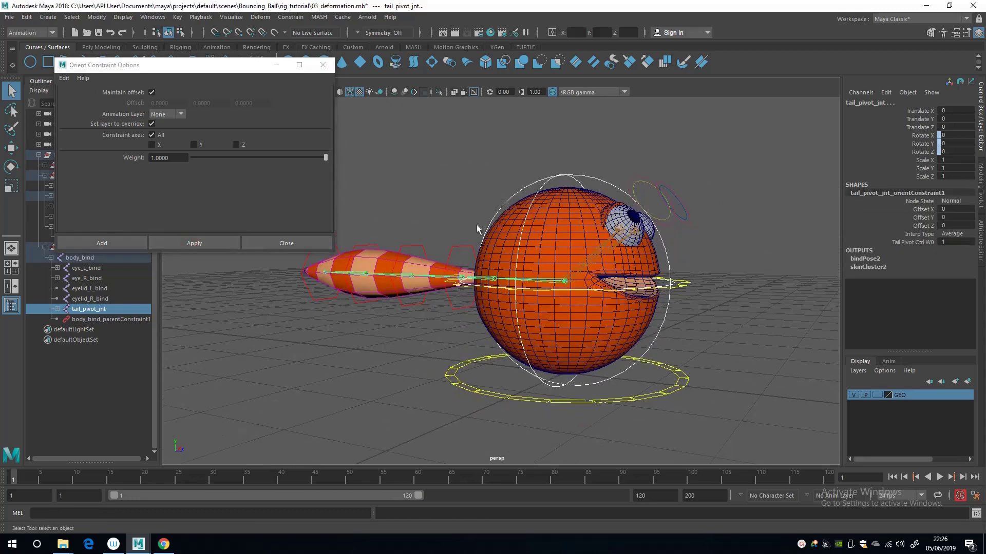
click(479, 160)
click(550, 173)
key(e)
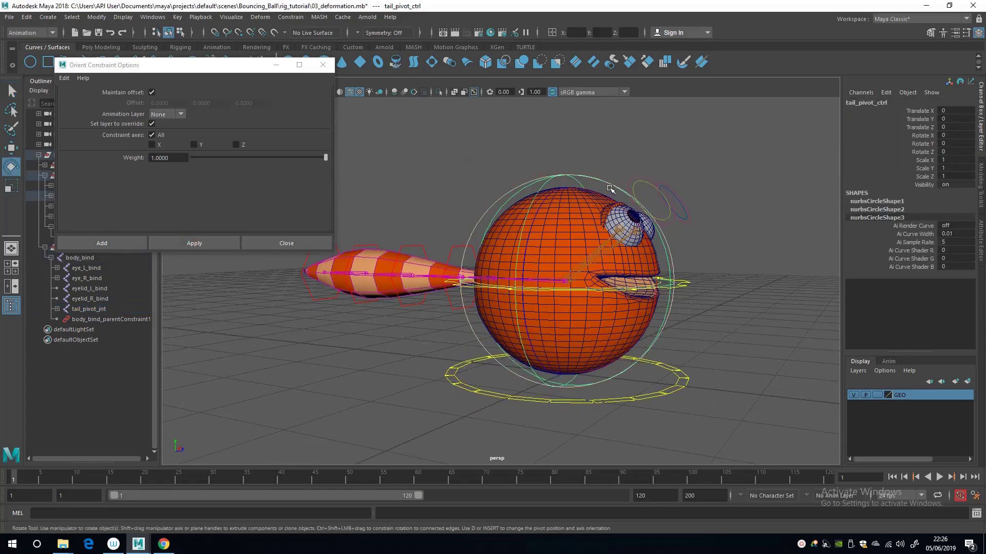
drag(611, 189, 634, 244)
key(ctrl+z)
mouse_move(562, 288)
mouse_down()
mouse_move(595, 293)
mouse_move(564, 293)
mouse_move(590, 293)
mouse_move(575, 294)
mouse_up()
key(ctrl+z)
Return to the Move tool and close the Orient Constraint Options dialog
key(w)
scroll(453, 224, up, 5)
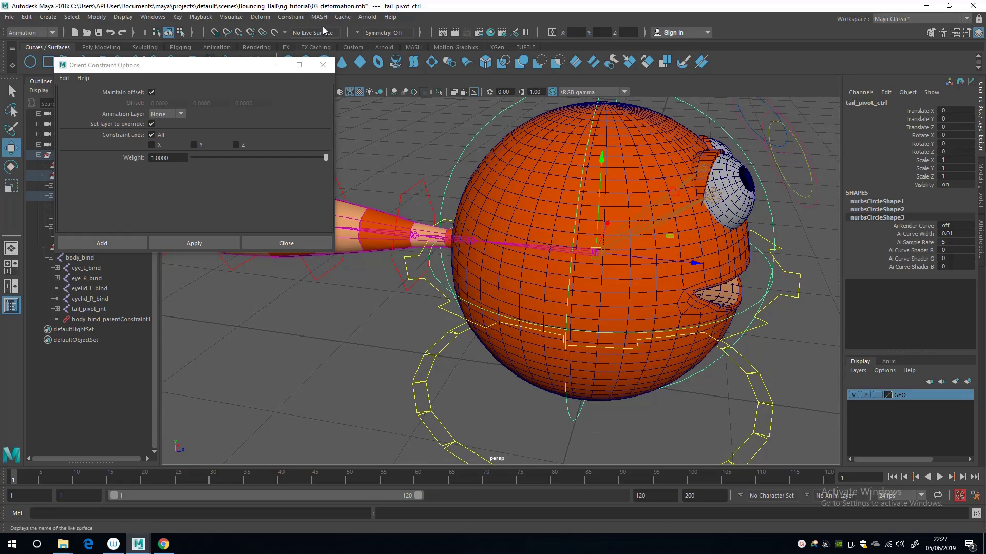
click(322, 65)
Delete tail_pivot_jnt_orientConstraint1 from tail_pivot_jnt in the Outliner
alt+drag(279, 325, 308, 335)
click(51, 195)
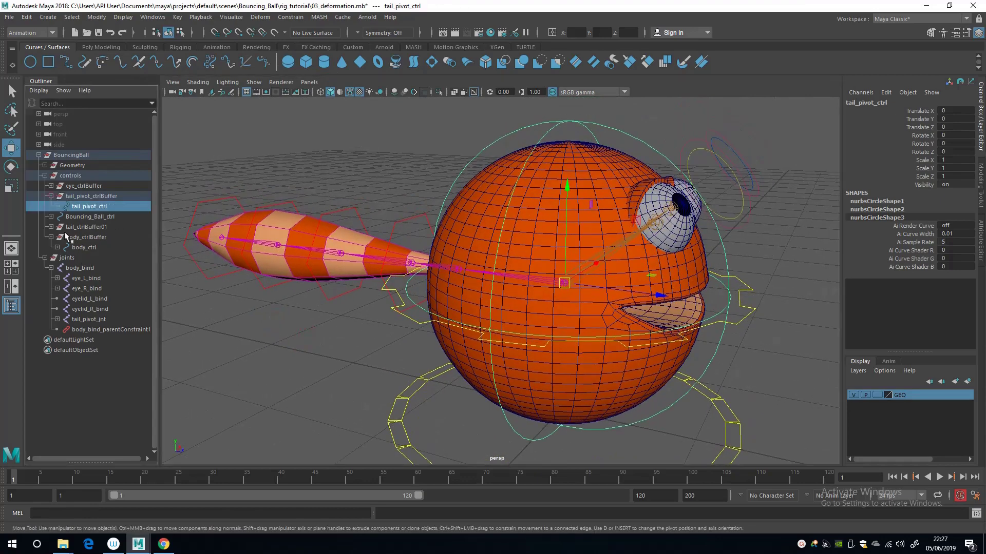
click(57, 206)
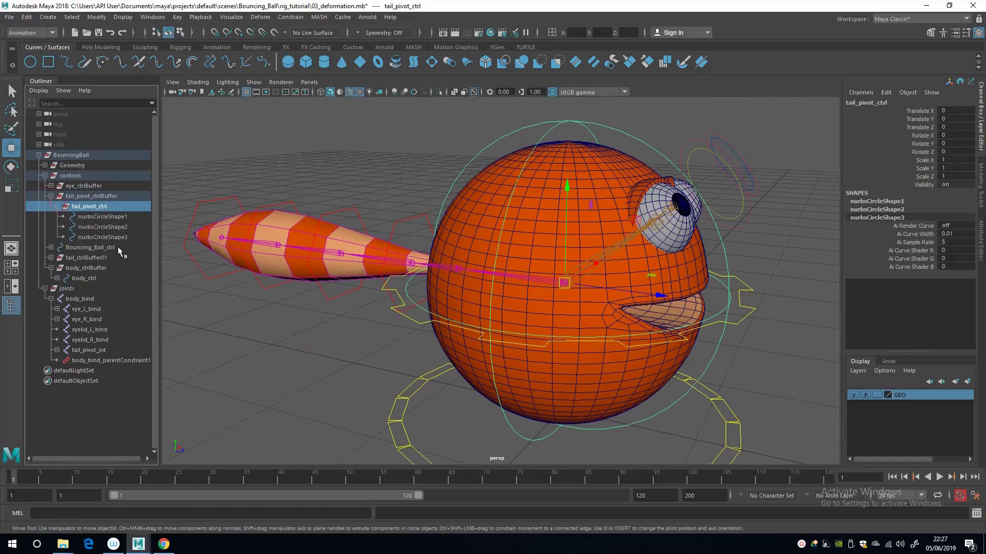
click(51, 195)
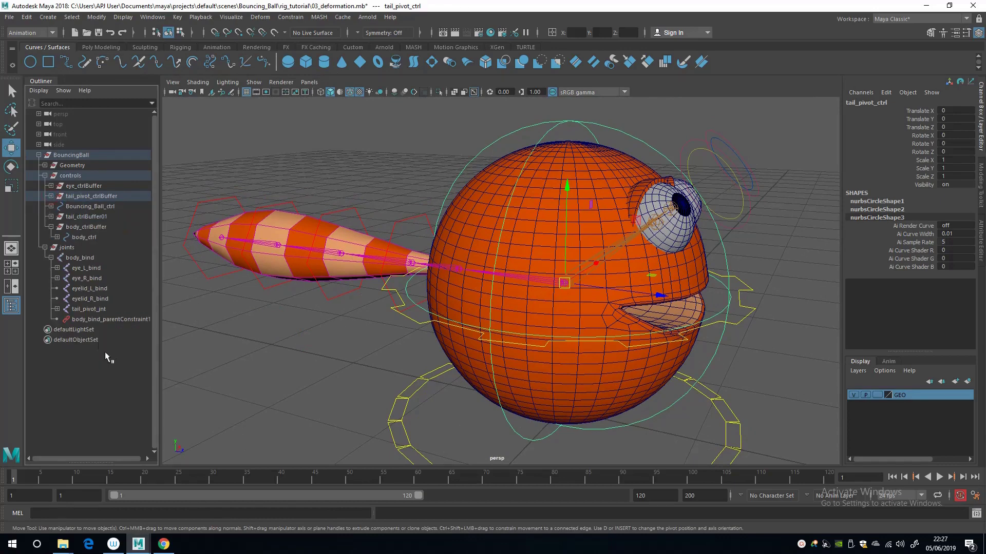
click(57, 309)
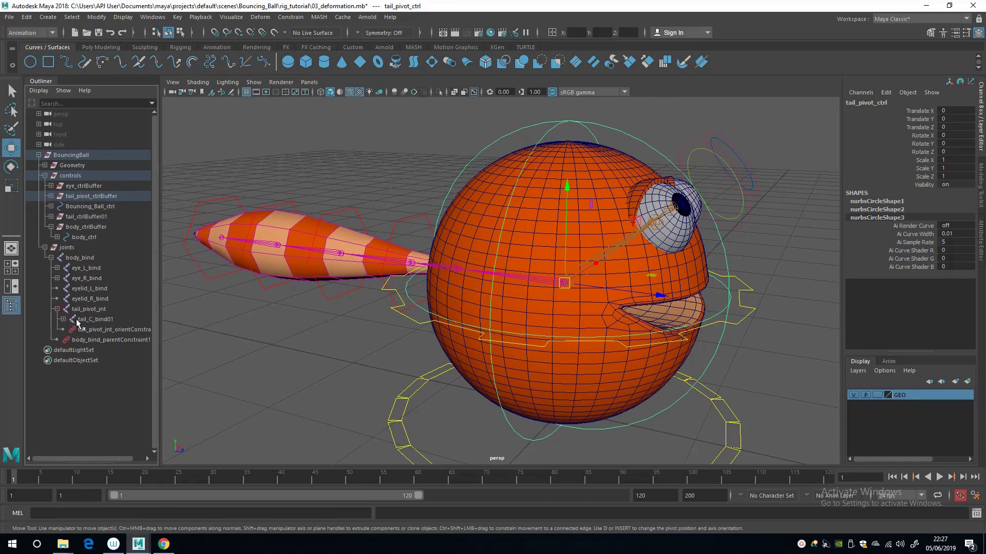
click(82, 309)
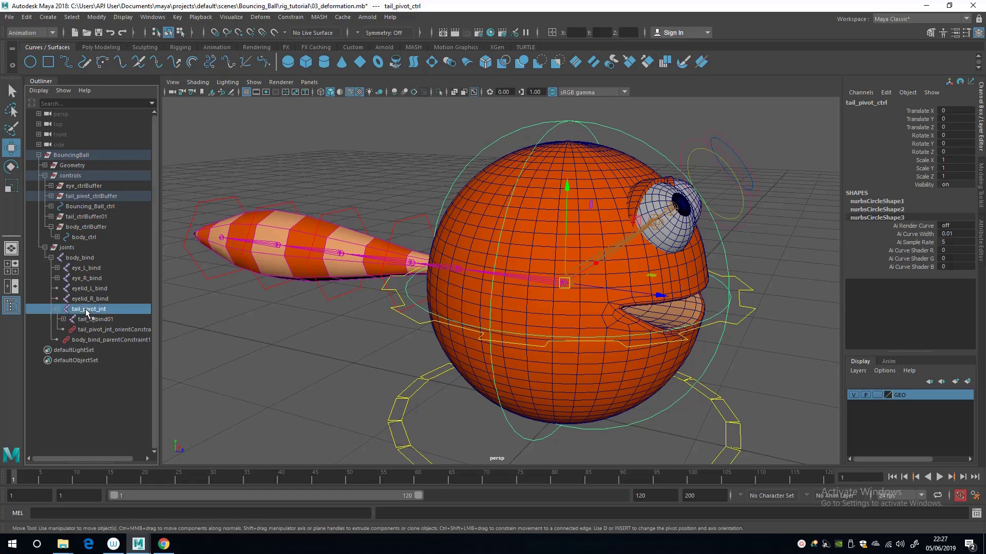
click(112, 330)
scroll(354, 361, up, 5)
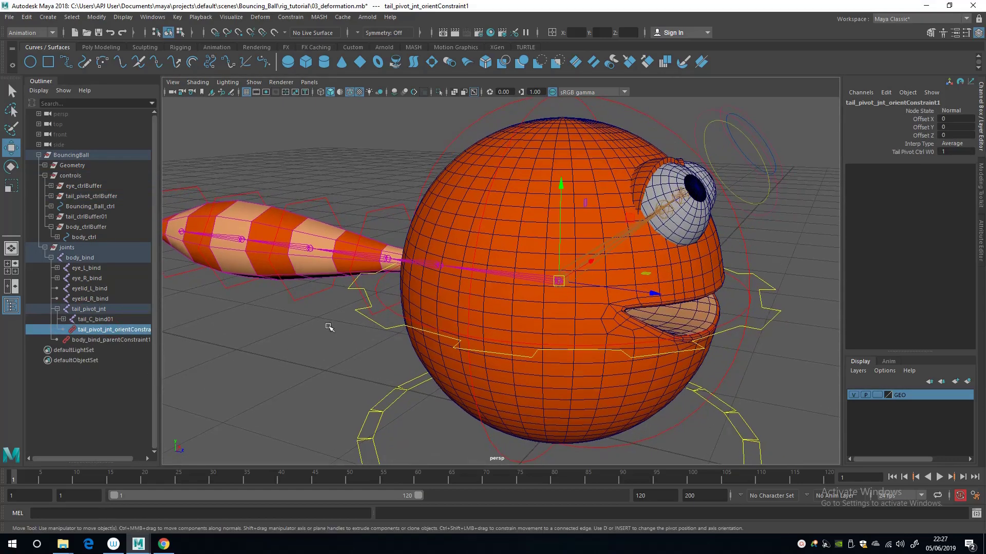
key(Delete)
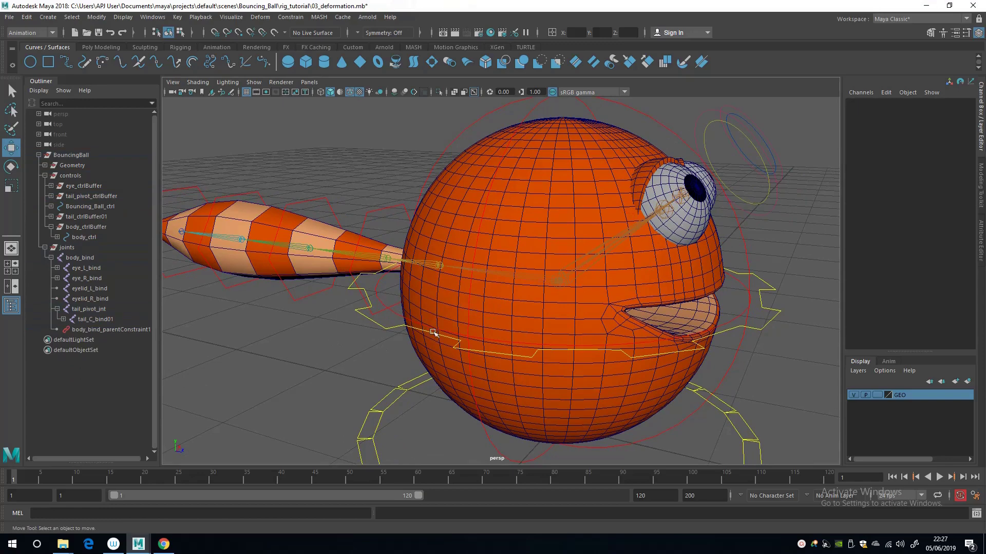
Select tail_pivot_ctrl and tail_pivot_jnt together, then open the Windows menu
click(63, 319)
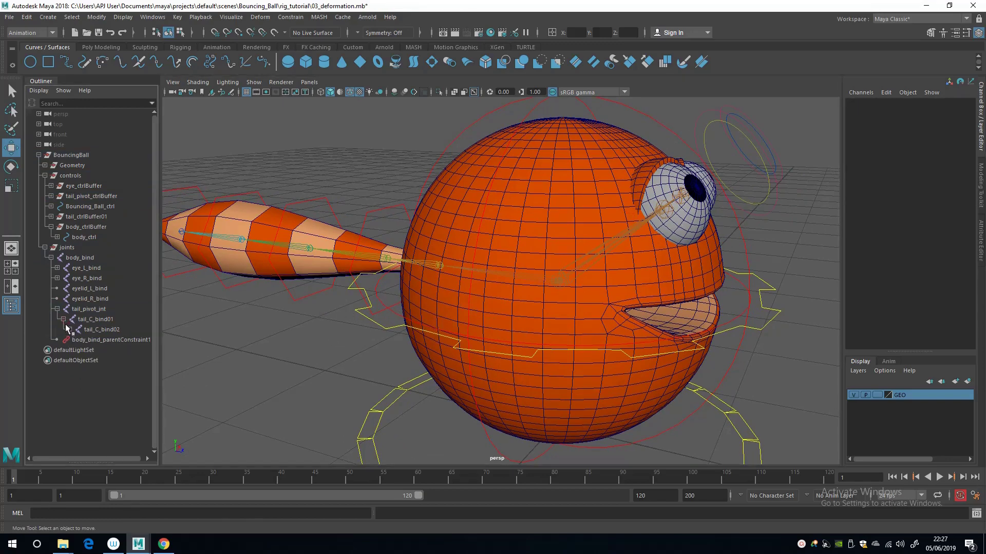
click(57, 309)
scroll(482, 148, down, 4)
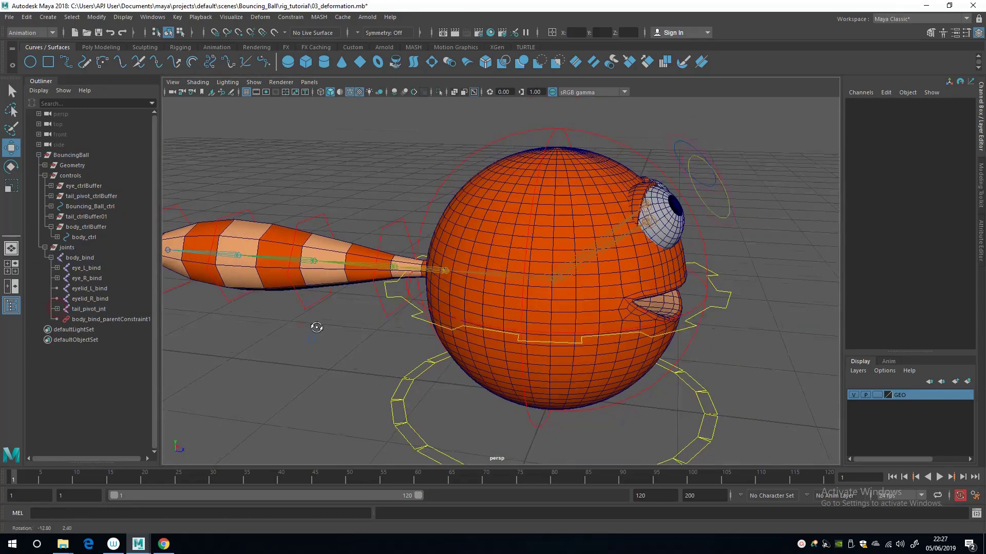
click(555, 154)
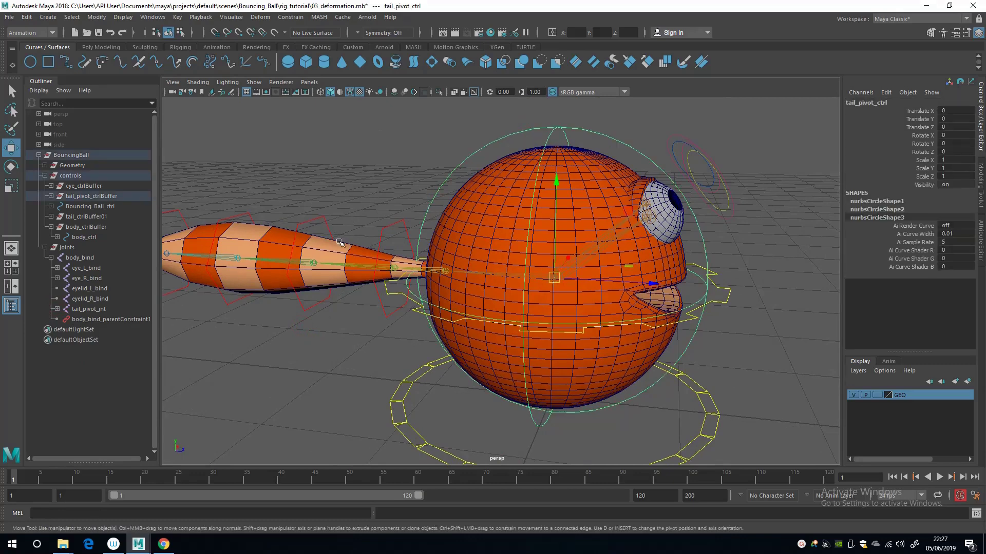
alt+drag(340, 243, 280, 322)
click(82, 309)
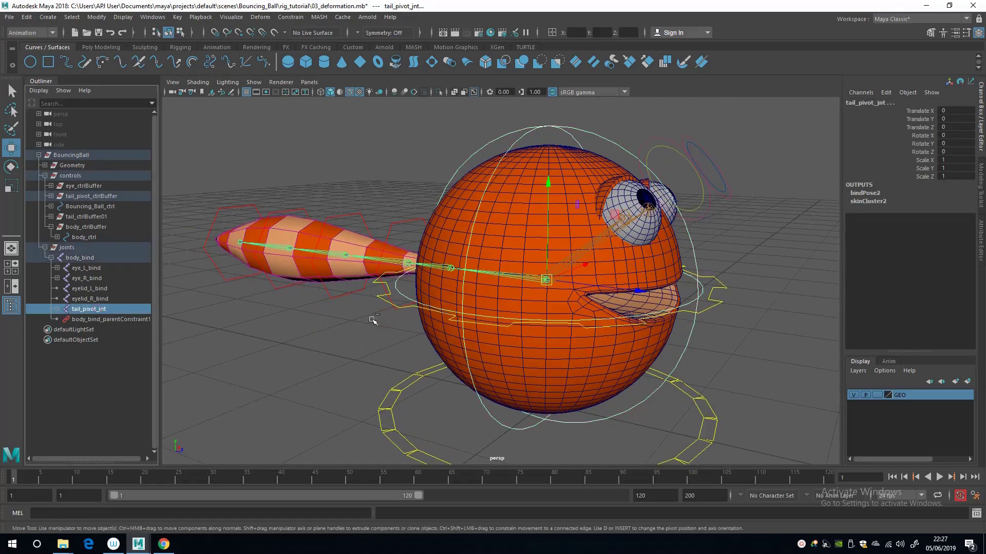
alt+drag(373, 320, 334, 339)
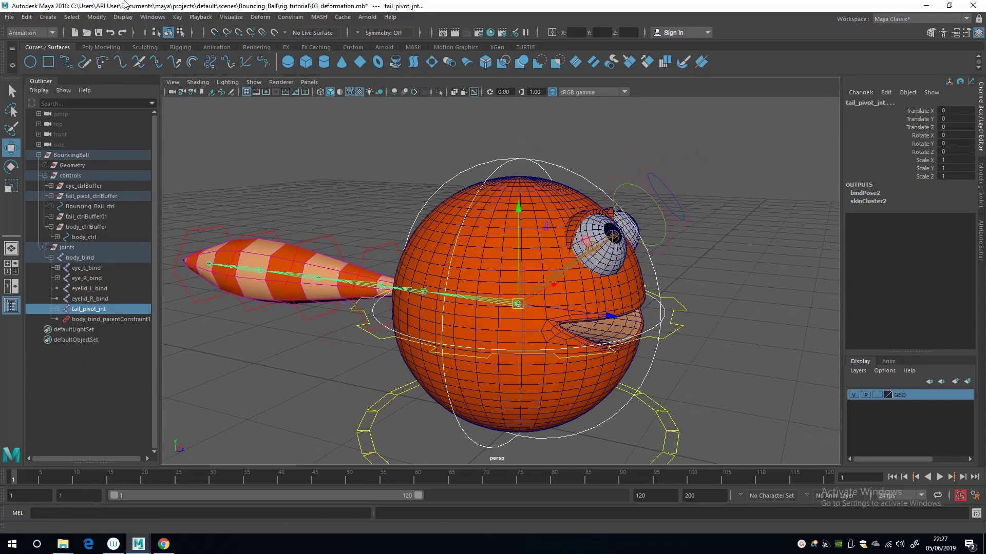
click(153, 17)
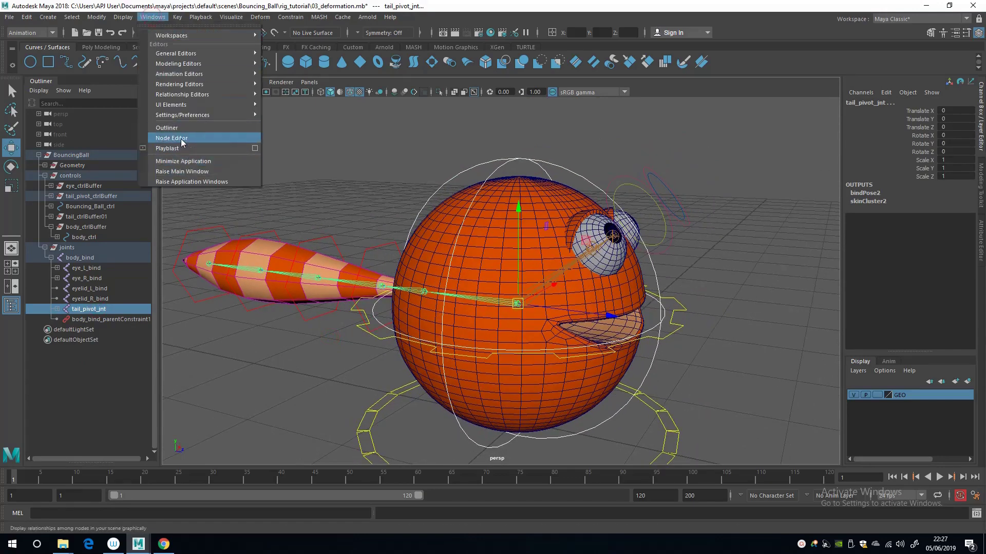
Open the Node Editor and graph the selected tail_pivot_ctrl and tail_pivot_jnt nodes
click(165, 143)
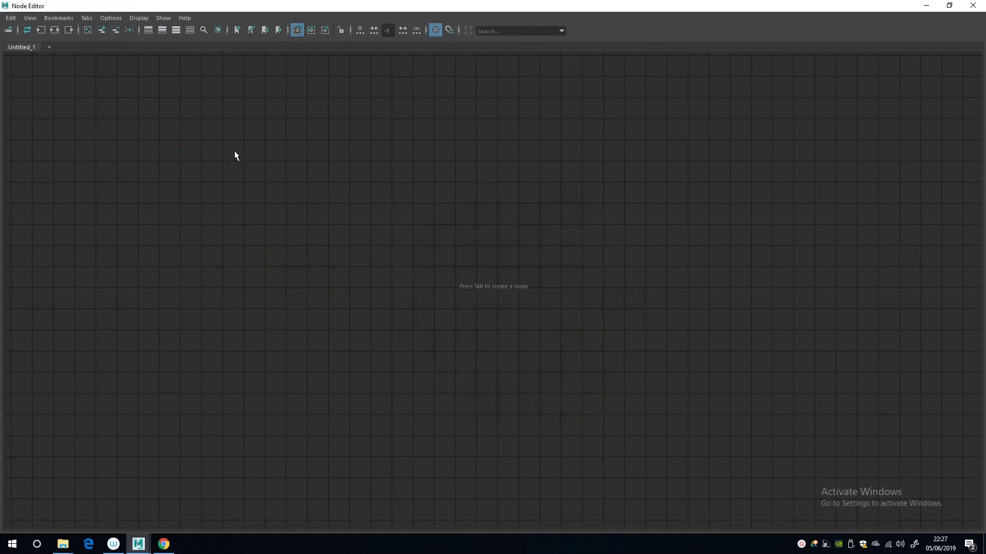
click(102, 30)
scroll(290, 200, down, 2)
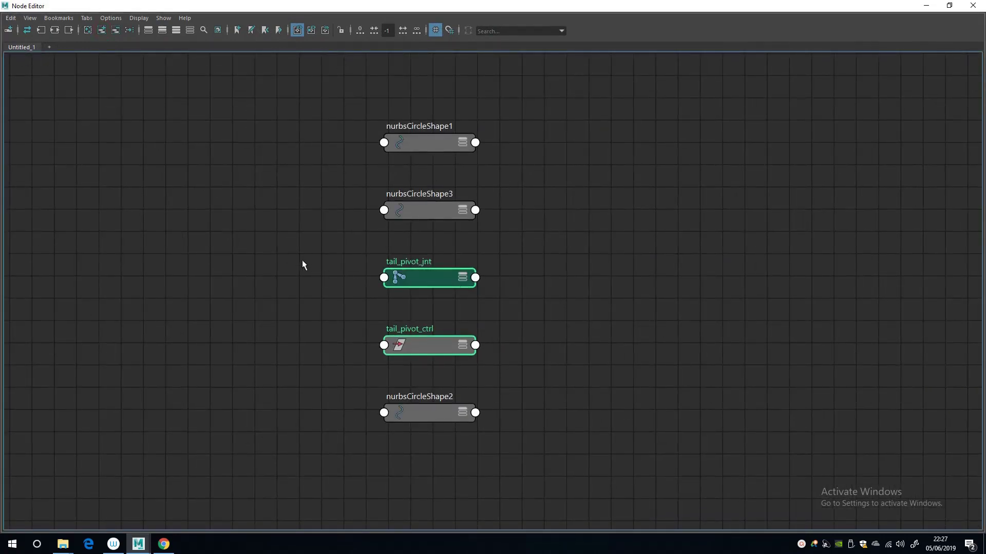
Arrange tail_pivot_ctrl and tail_pivot_jnt side by side on the left of the graph
click(316, 260)
drag(357, 244, 436, 376)
drag(423, 277, 326, 276)
click(119, 167)
click(194, 284)
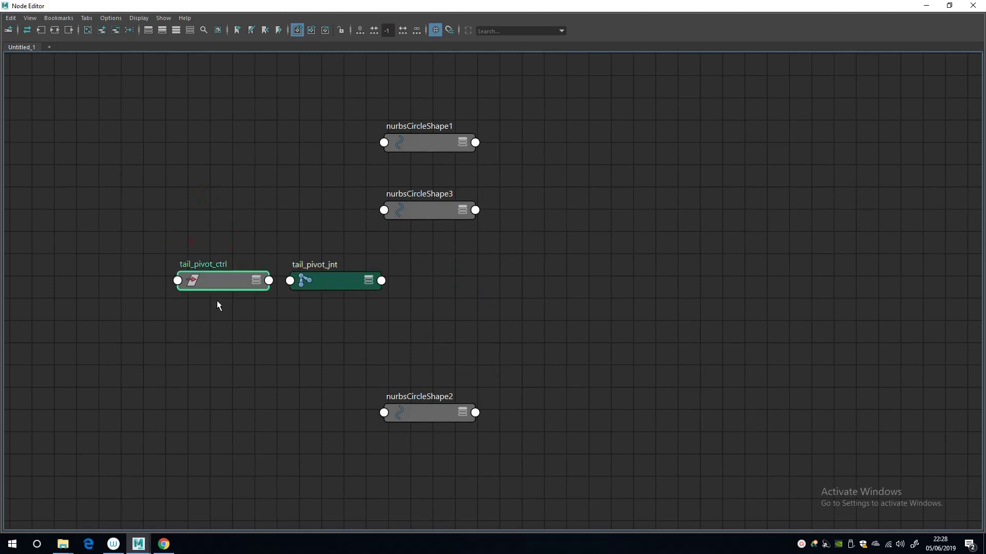
drag(222, 276, 174, 270)
drag(340, 281, 303, 275)
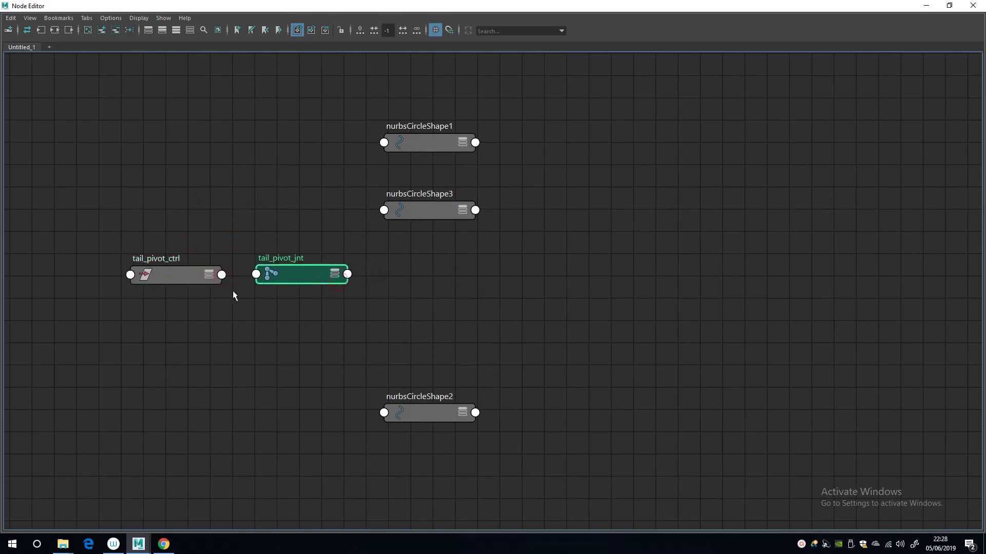
drag(438, 100, 500, 478)
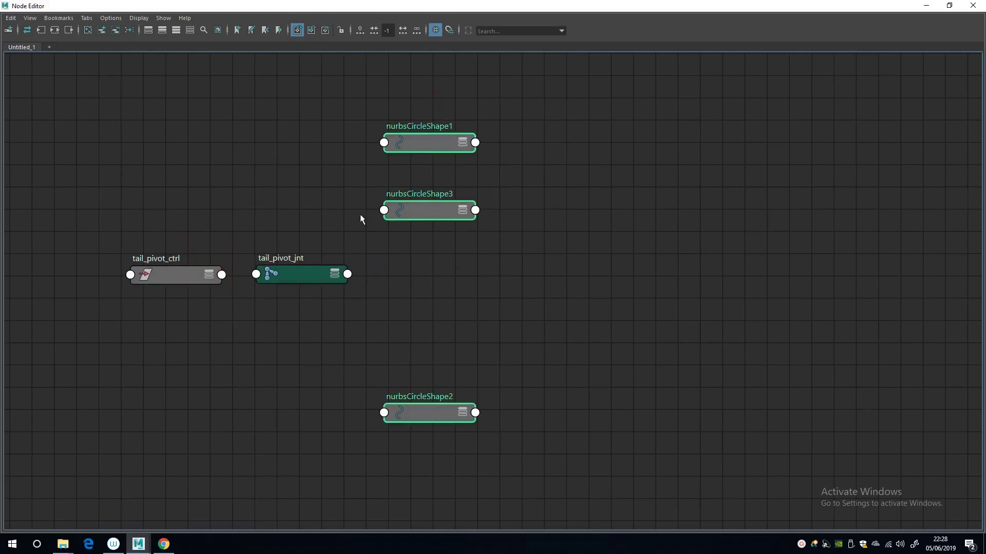
click(301, 185)
click(135, 19)
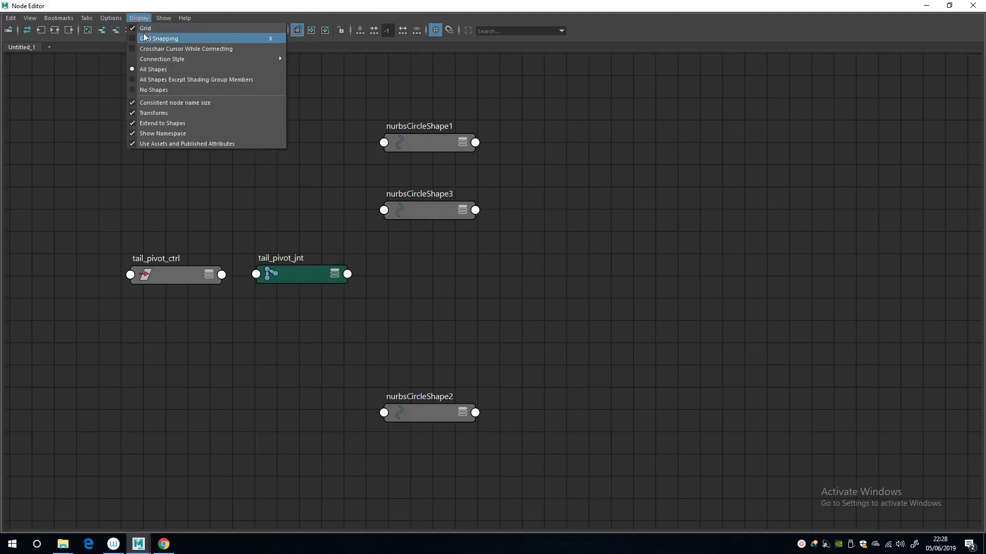
Hide shape nodes, show all attributes on both tail nodes, and arrange them
click(148, 91)
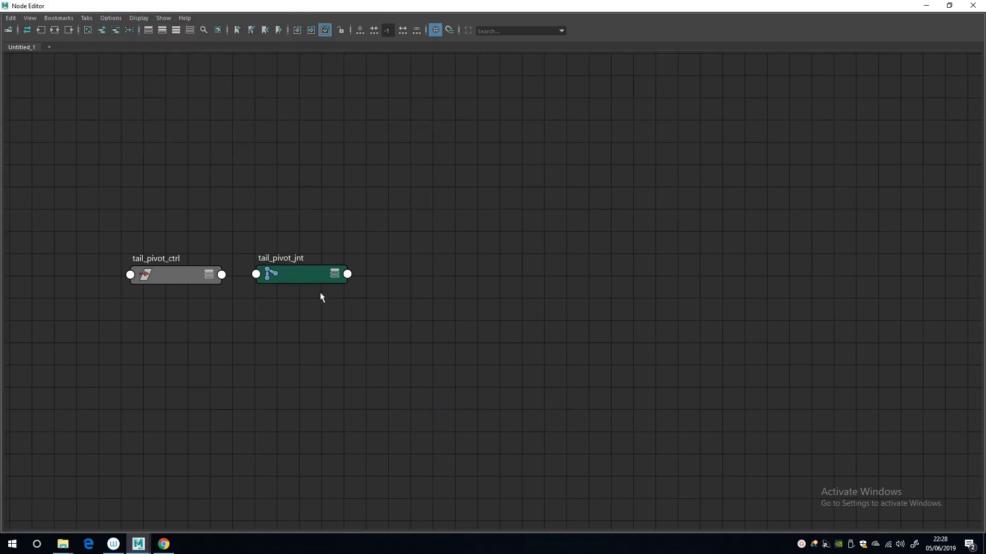
drag(309, 271, 403, 267)
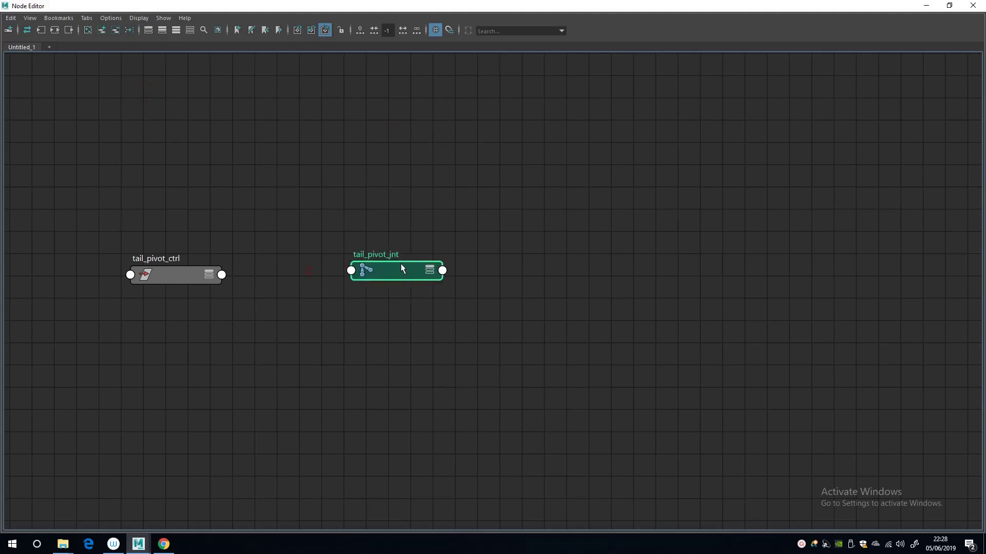
click(208, 275)
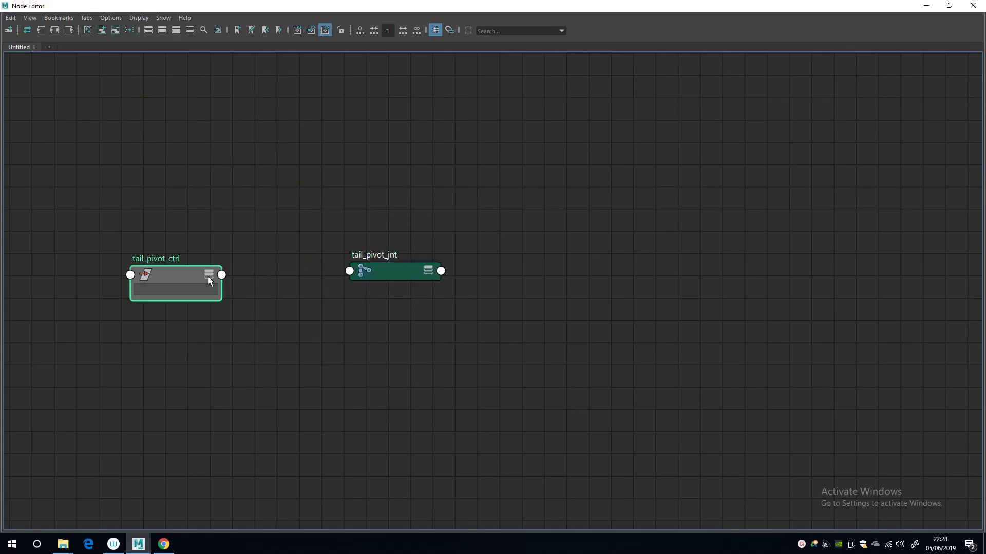
click(428, 271)
drag(398, 270, 370, 260)
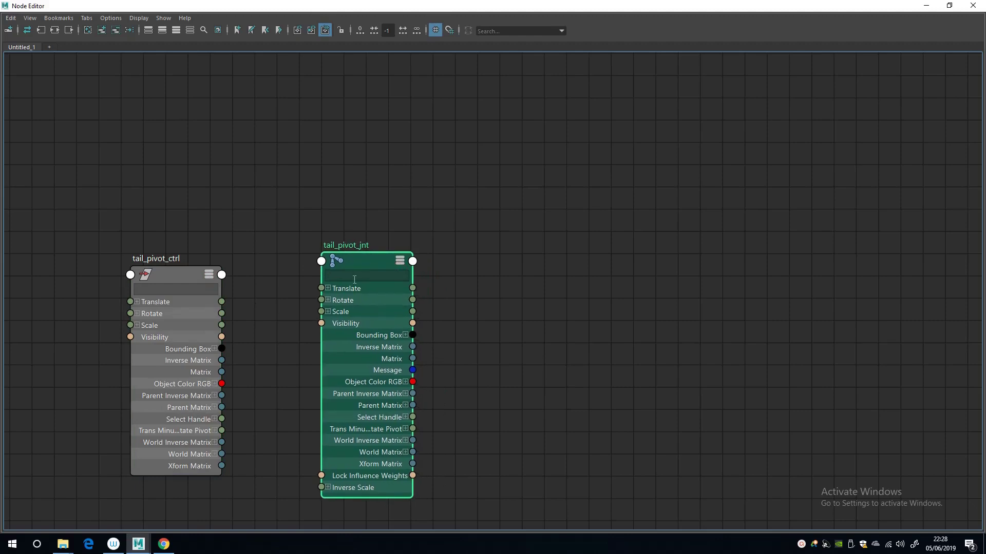
drag(169, 267, 122, 251)
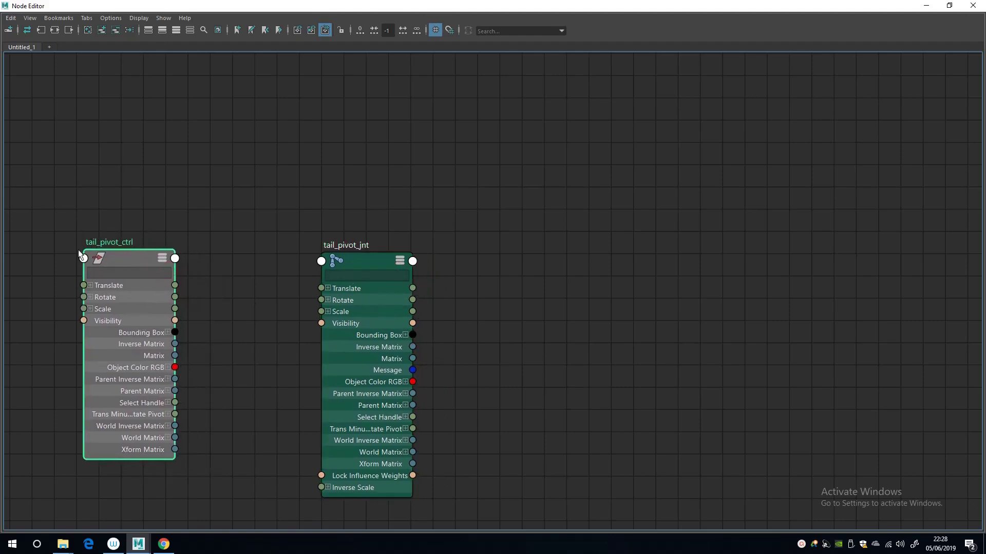
Wire tail_pivot_ctrl's Rotate into tail_pivot_jnt's Rotate and minimize the Node Editor
click(90, 297)
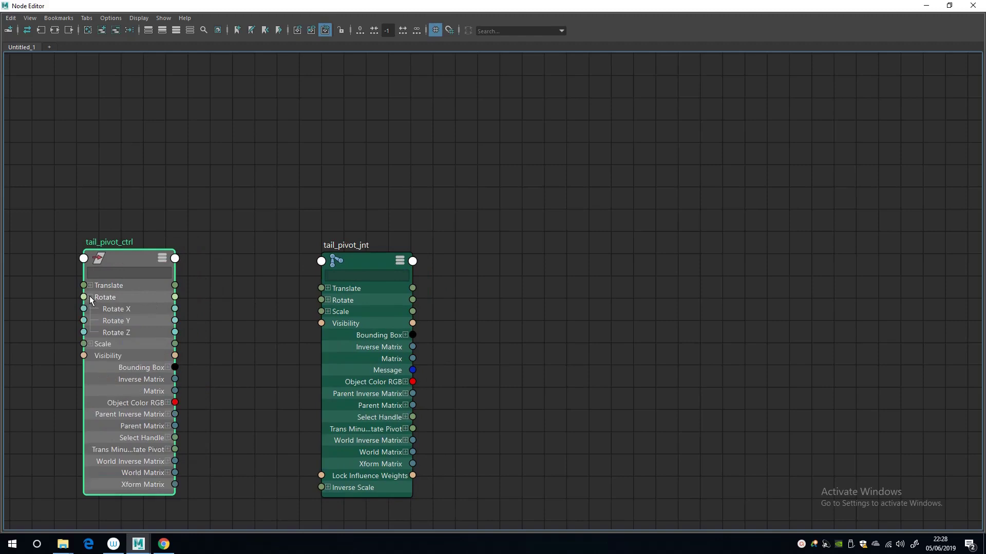
click(328, 299)
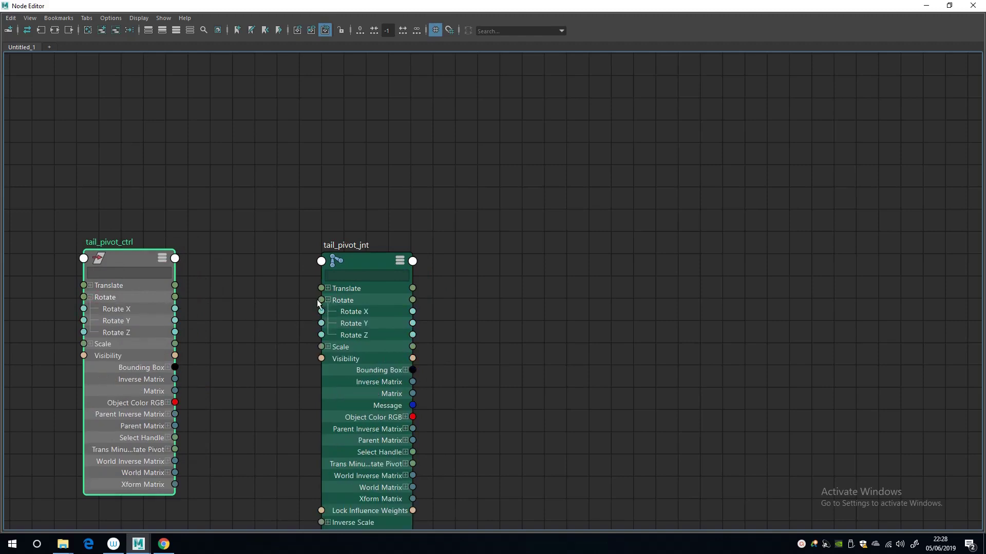
drag(175, 297, 324, 302)
drag(364, 266, 376, 260)
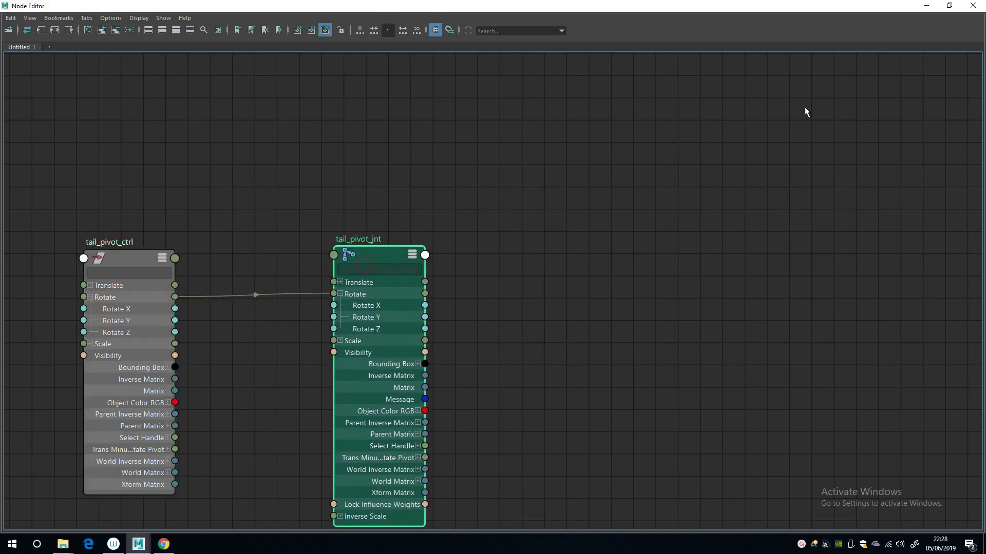
click(926, 9)
click(286, 212)
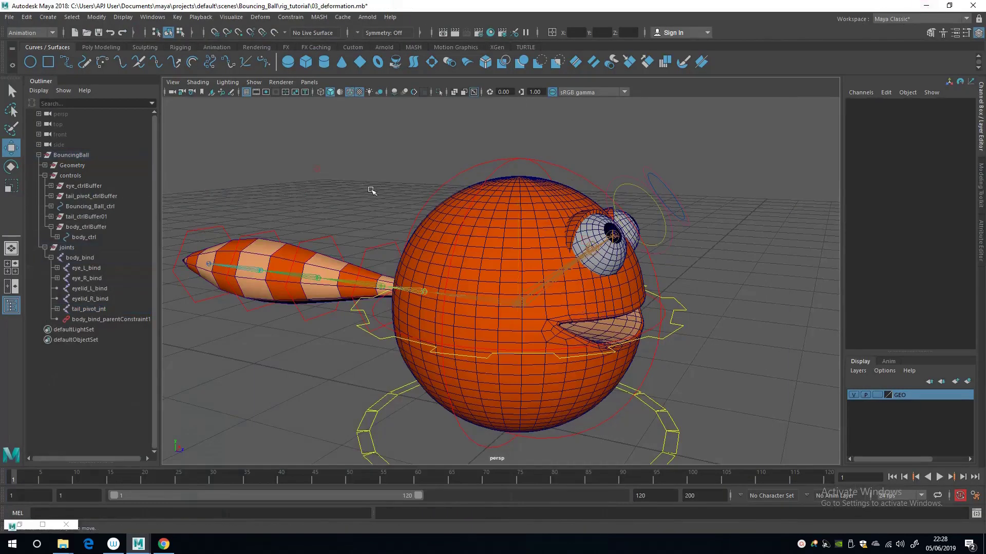
click(537, 167)
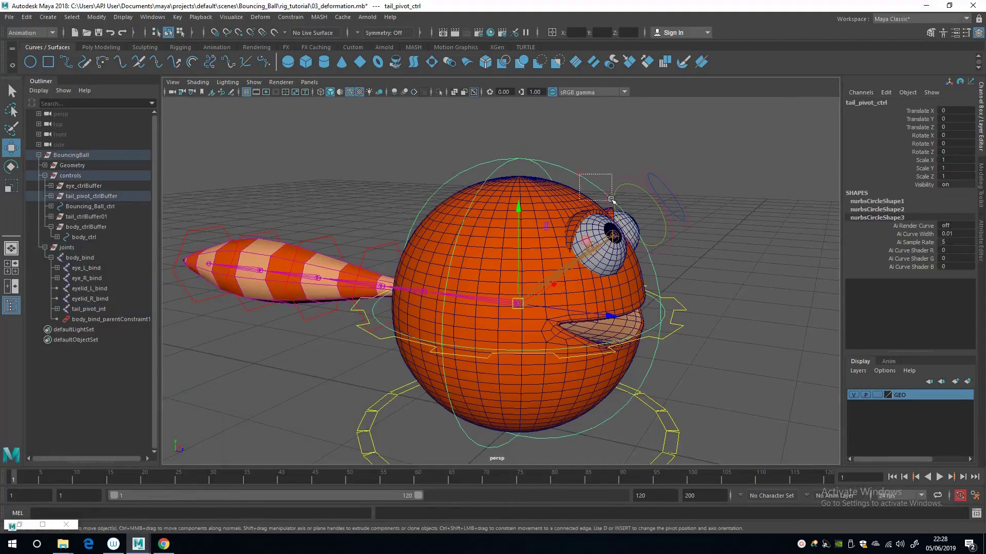
click(577, 183)
click(574, 178)
key(e)
drag(542, 221, 493, 215)
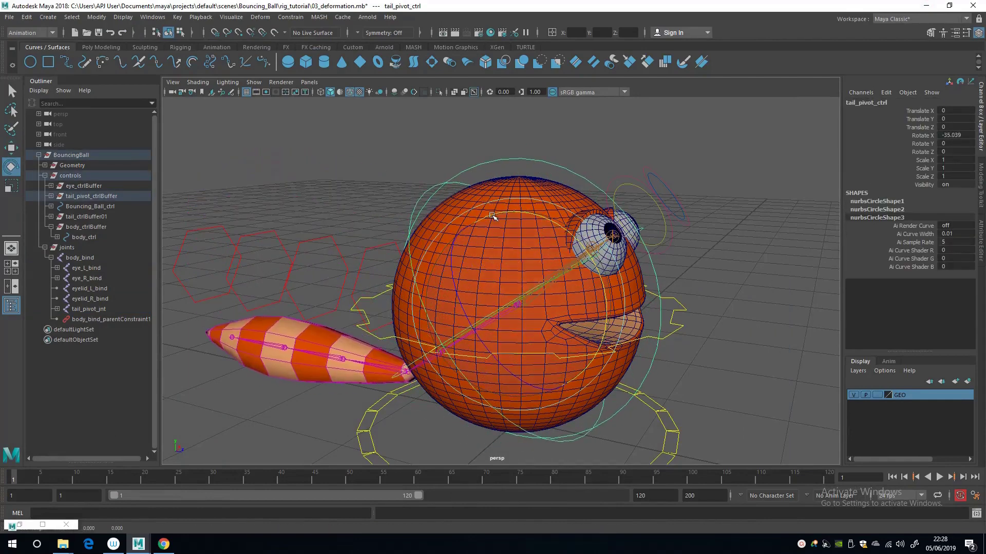
key(ctrl+z)
alt+drag(528, 342, 418, 129)
key(ctrl+z)
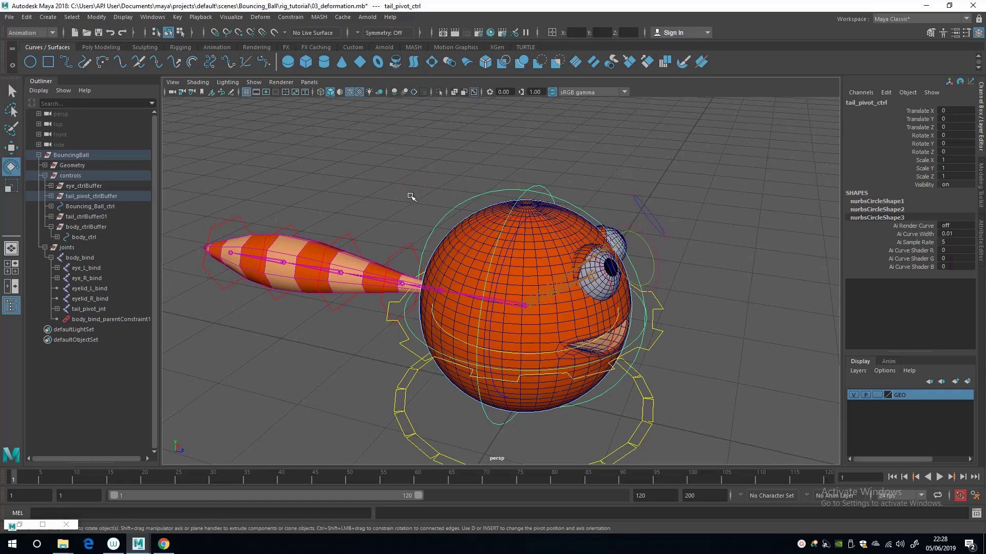
click(419, 175)
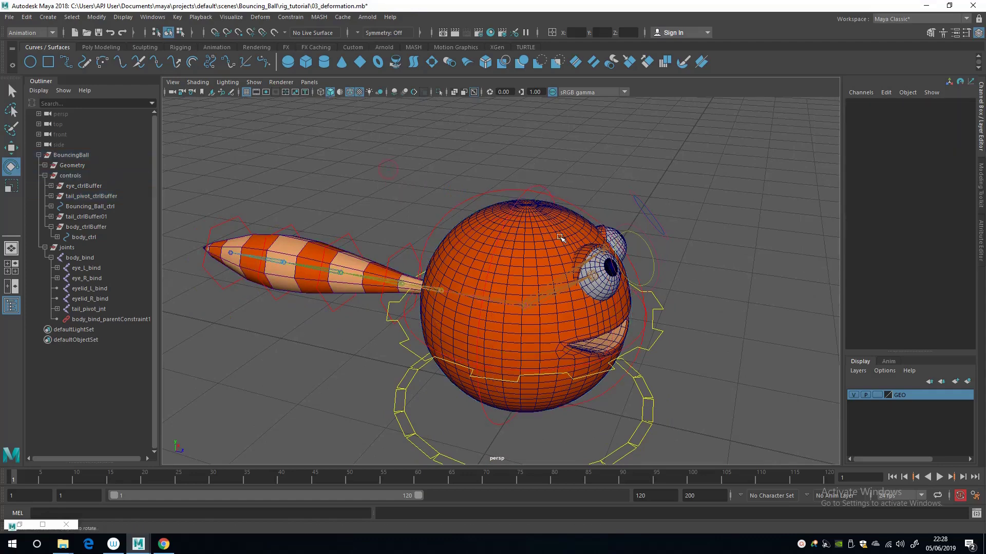
Select the body control from a closer view of the ball
alt+drag(565, 261, 558, 232)
alt+right_drag(558, 230, 605, 303)
alt+drag(605, 303, 659, 306)
click(706, 282)
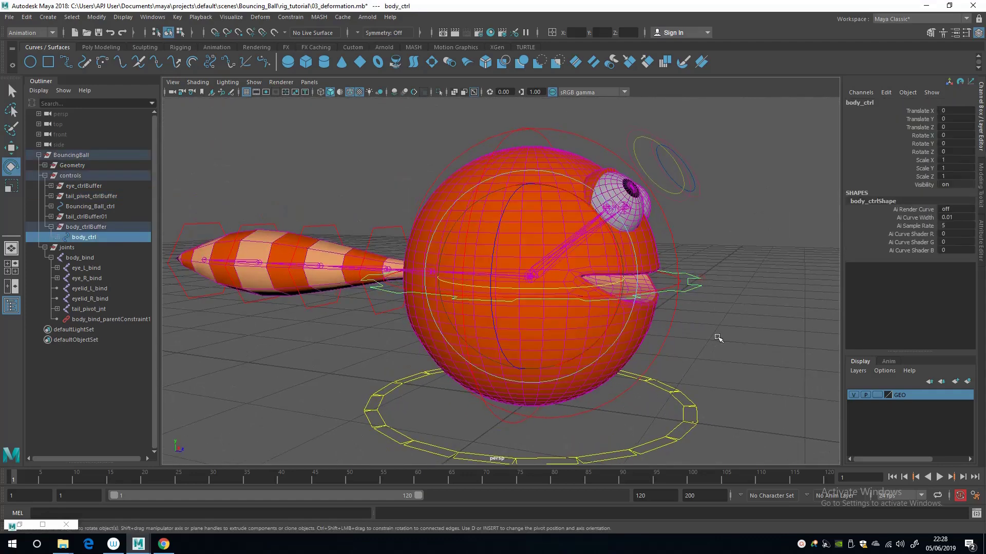
alt+drag(346, 165, 338, 179)
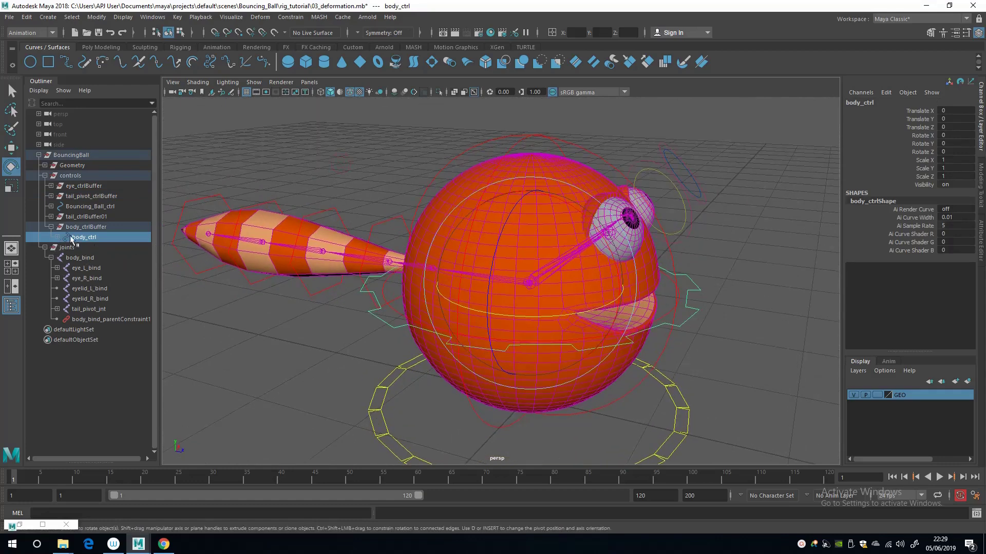
Delete body_bind_parentConstraint1, then select body_bind together with body_ctrl
click(77, 258)
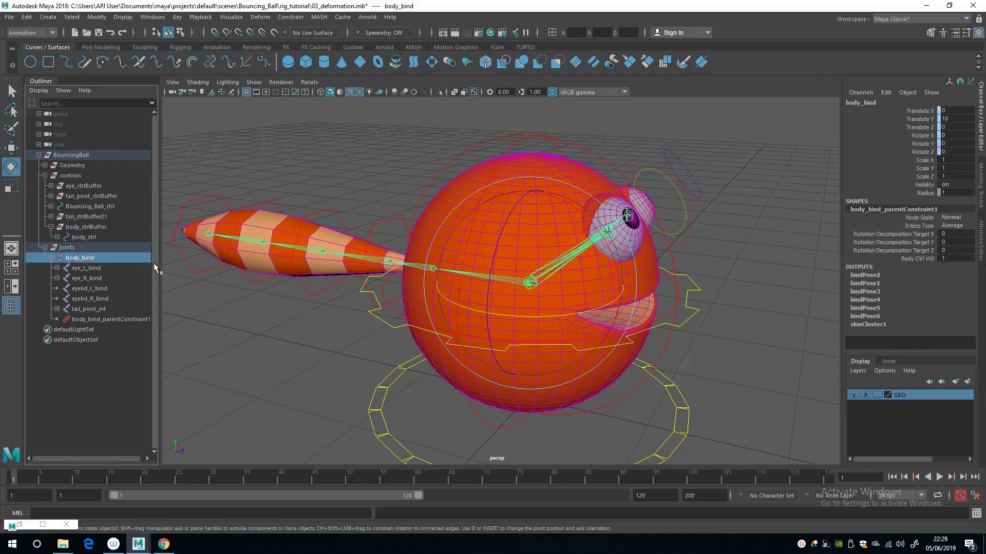
click(105, 319)
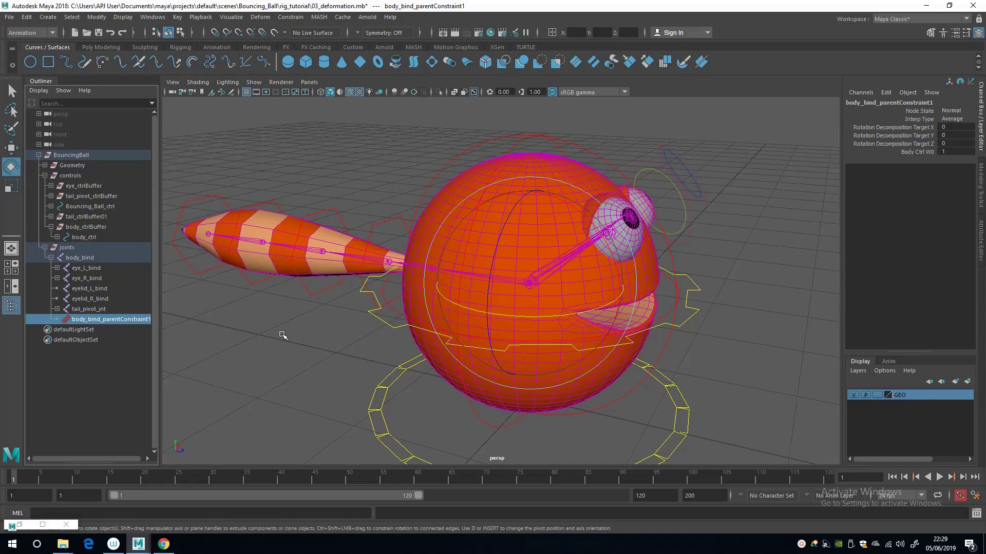
key(Delete)
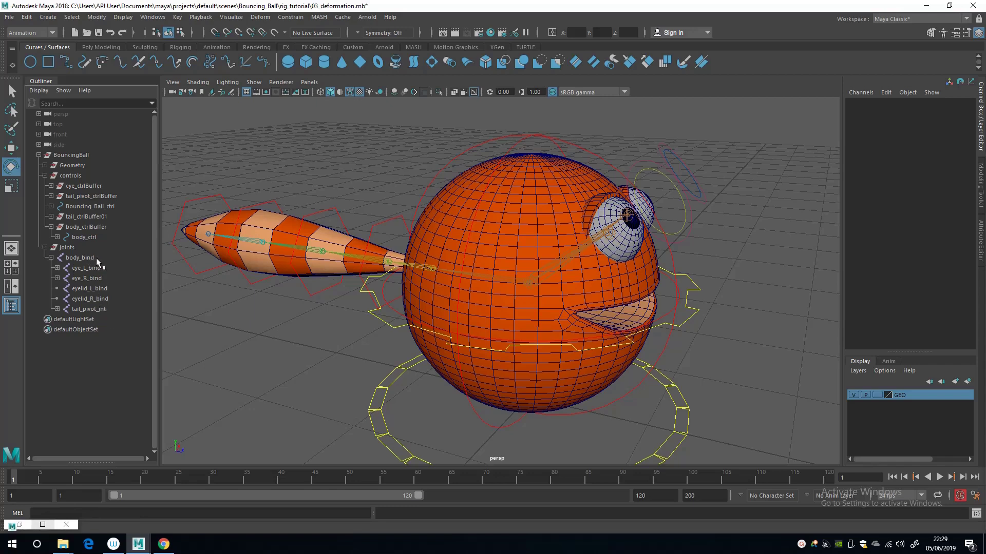
click(82, 258)
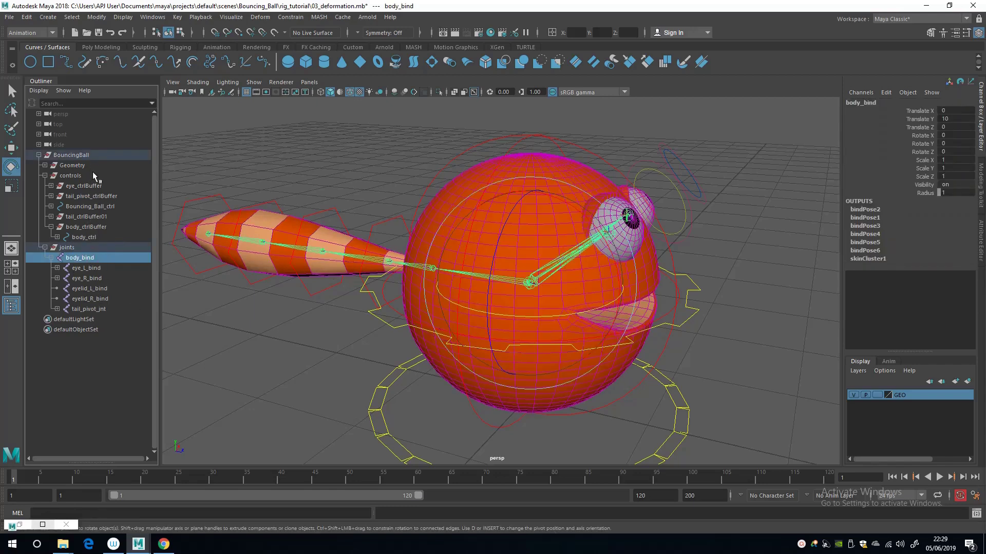
ctrl+click(85, 237)
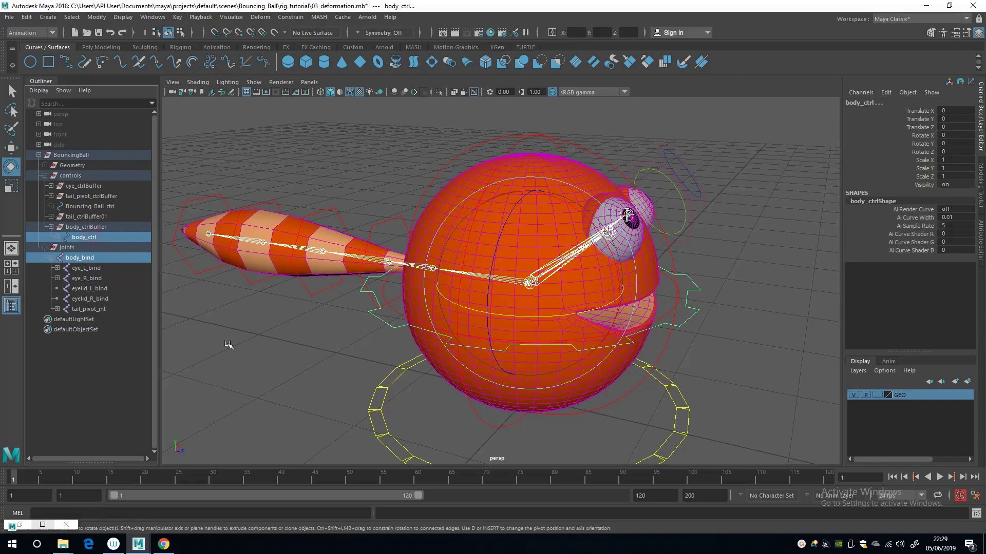
Add body_bind and body_ctrl to the Node Editor graph and arrange them side by side
click(43, 525)
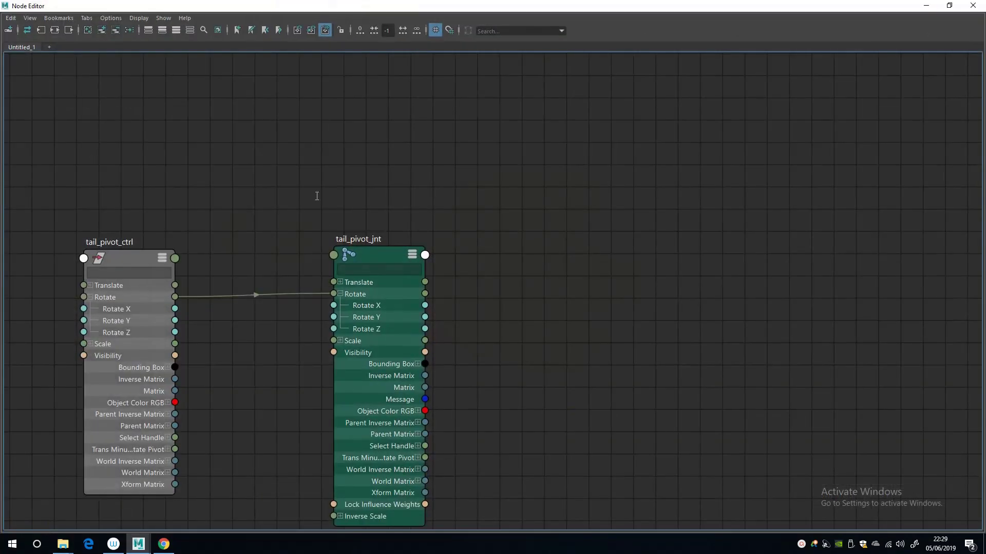
scroll(308, 174, down, 4)
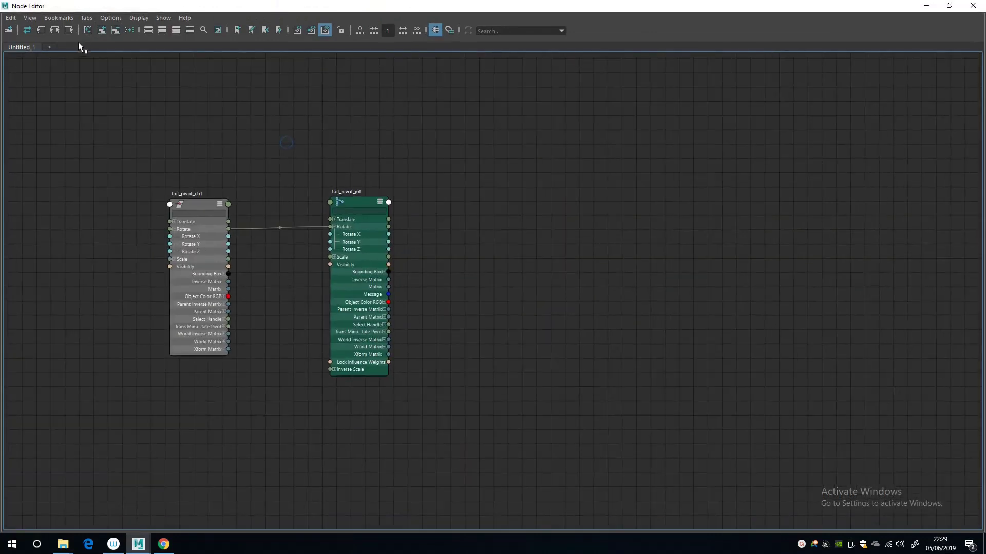
click(102, 30)
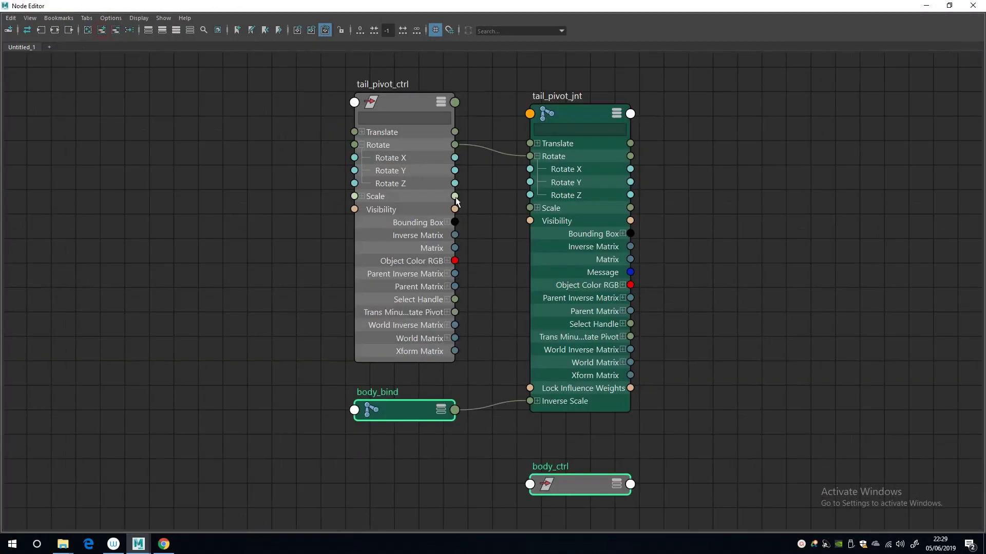
scroll(396, 326, up, 3)
scroll(413, 347, down, 3)
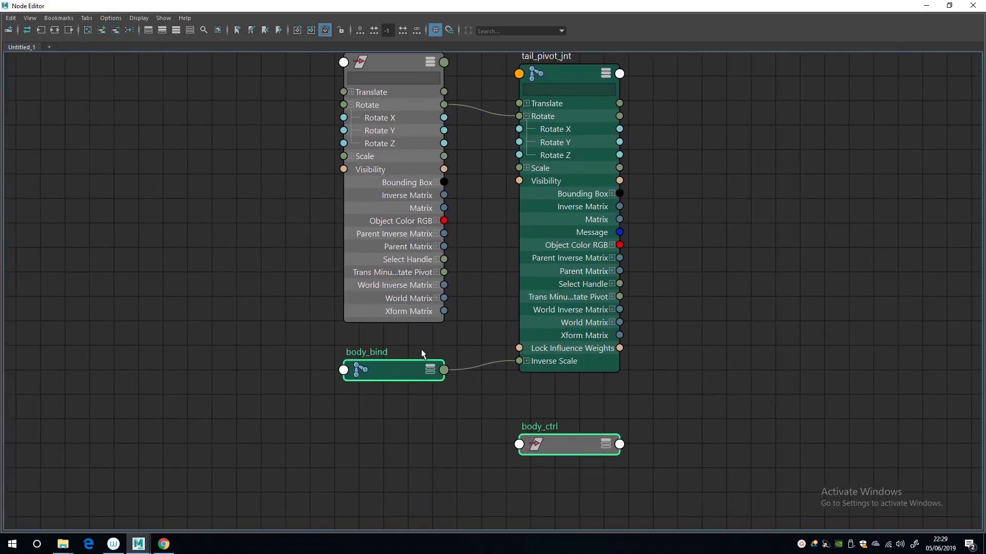
drag(394, 362, 381, 451)
click(381, 452)
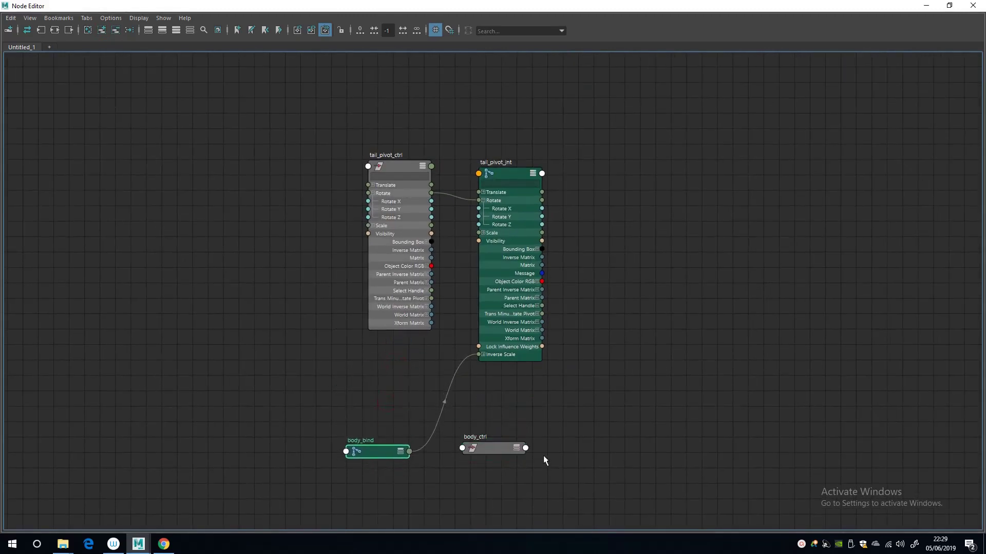
alt+middle_drag(435, 371, 426, 294)
drag(357, 333, 531, 383)
alt+middle_drag(435, 346, 445, 390)
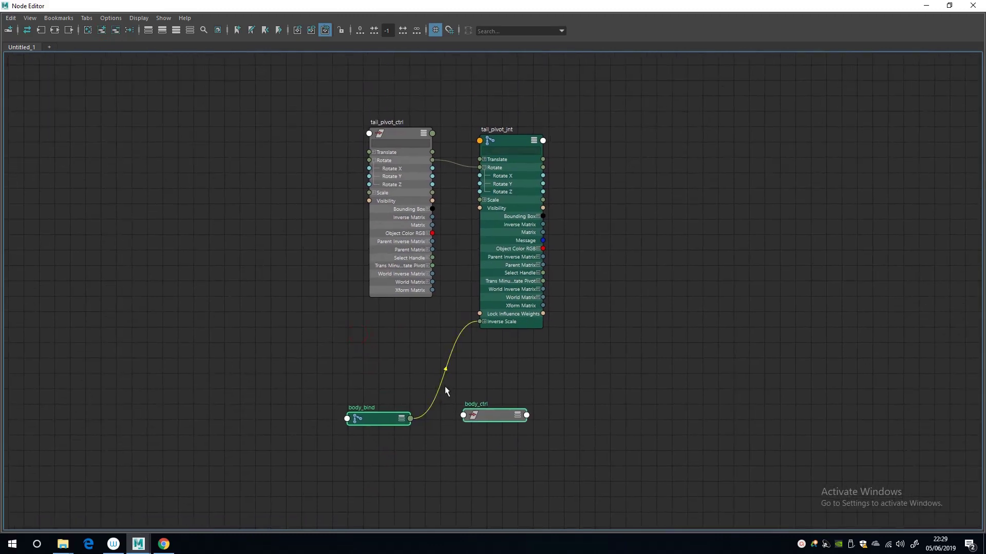
click(277, 242)
Remove tail_pivot_ctrl and tail_pivot_jnt from the graph
click(415, 137)
shift+click(509, 140)
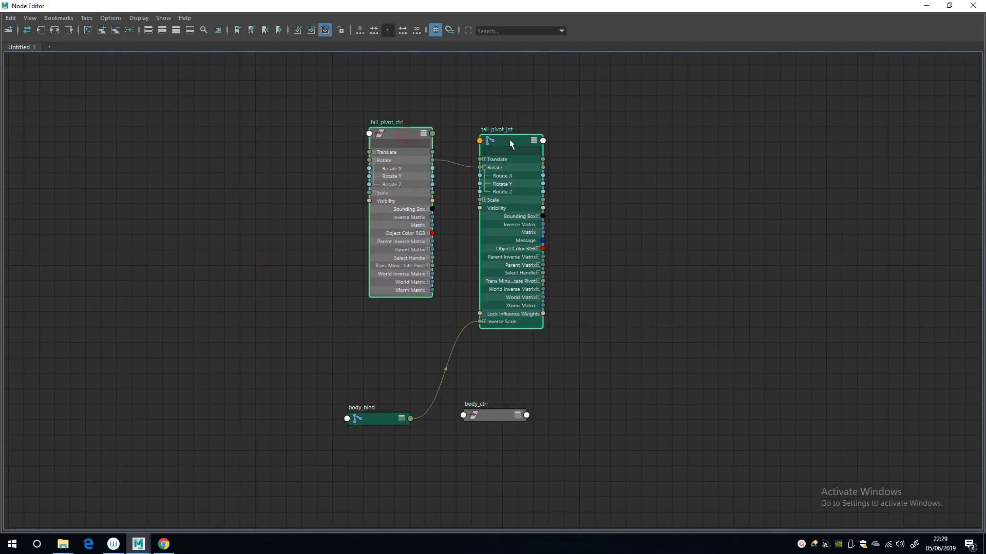
key(f)
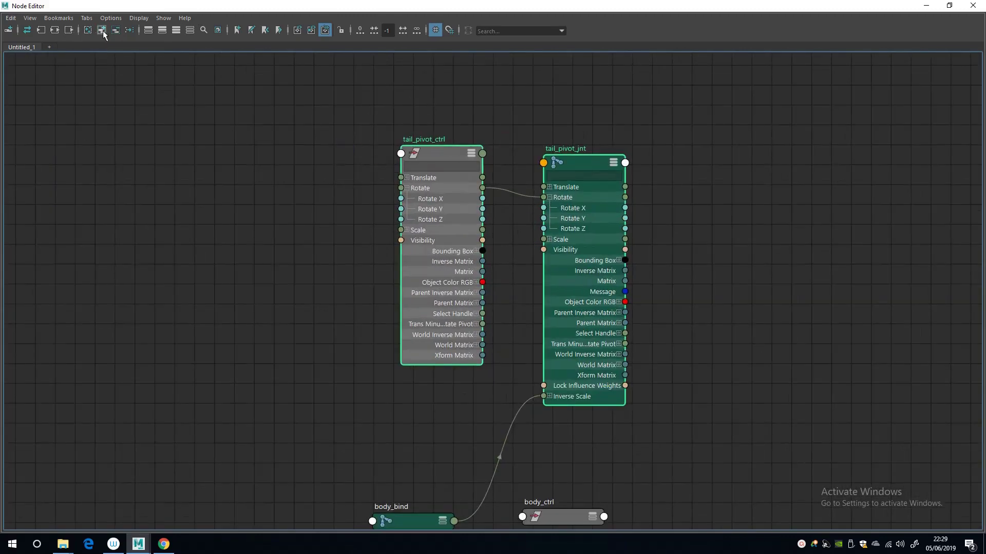
click(116, 30)
middle_drag(409, 284, 379, 193)
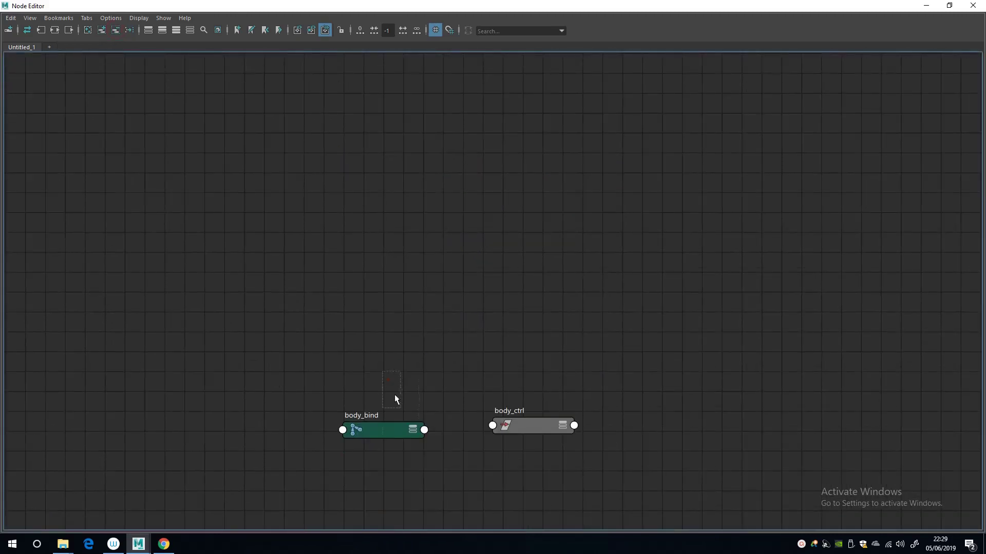
Place body_ctrl on the left and body_bind on the right, showing their full attribute lists
drag(394, 394, 559, 482)
drag(386, 436, 412, 176)
alt+right_drag(347, 198, 398, 218)
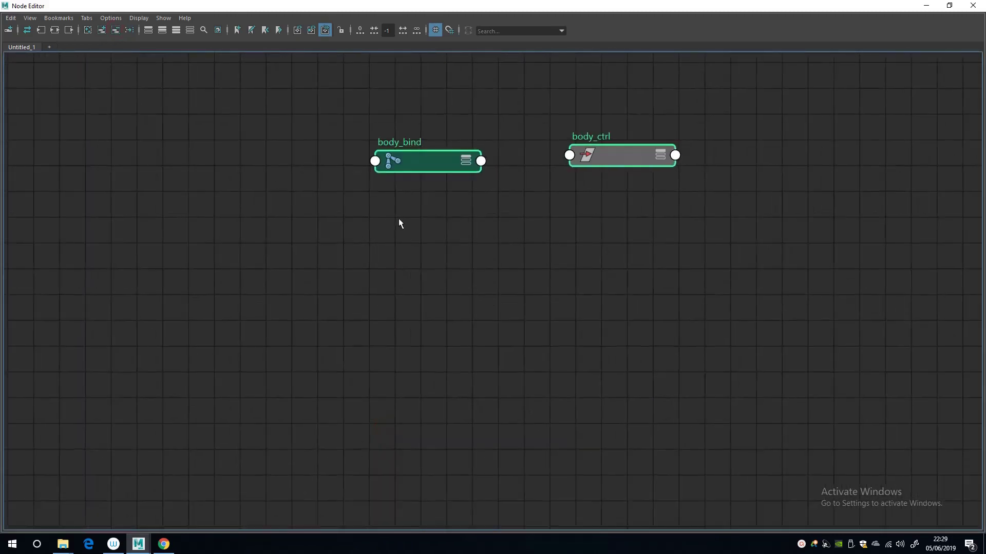
middle_drag(400, 223, 363, 231)
click(348, 250)
drag(588, 164, 240, 160)
drag(375, 171, 482, 168)
click(275, 161)
click(275, 162)
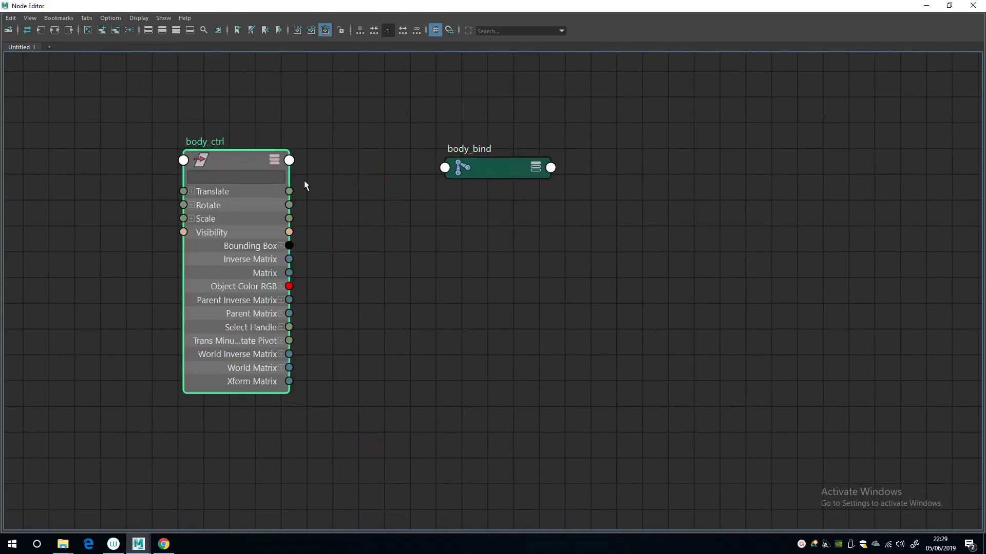
click(537, 168)
click(537, 169)
drag(504, 169, 518, 159)
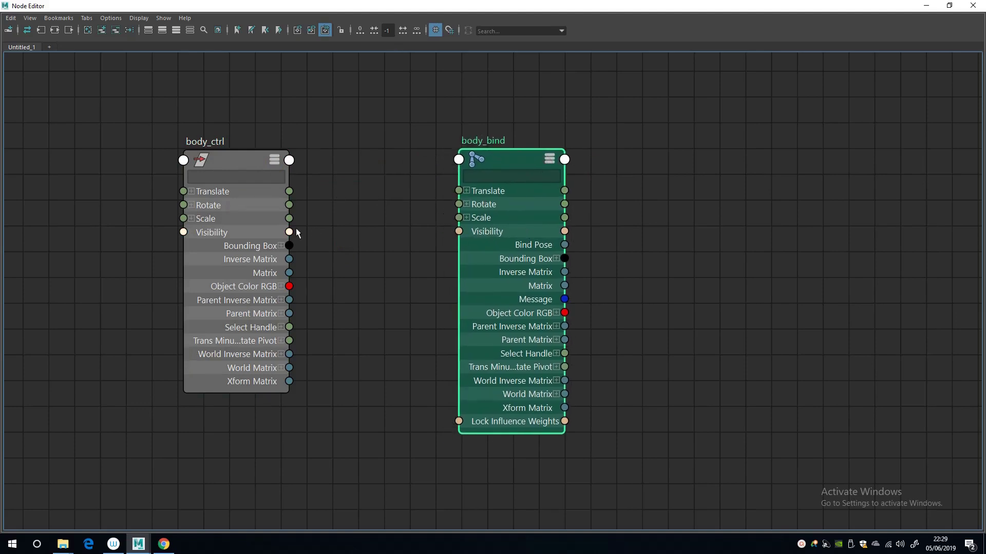
Wire body_ctrl's Rotate into body_bind's Rotate and expand both nodes' Translate components
drag(289, 206, 459, 204)
click(466, 204)
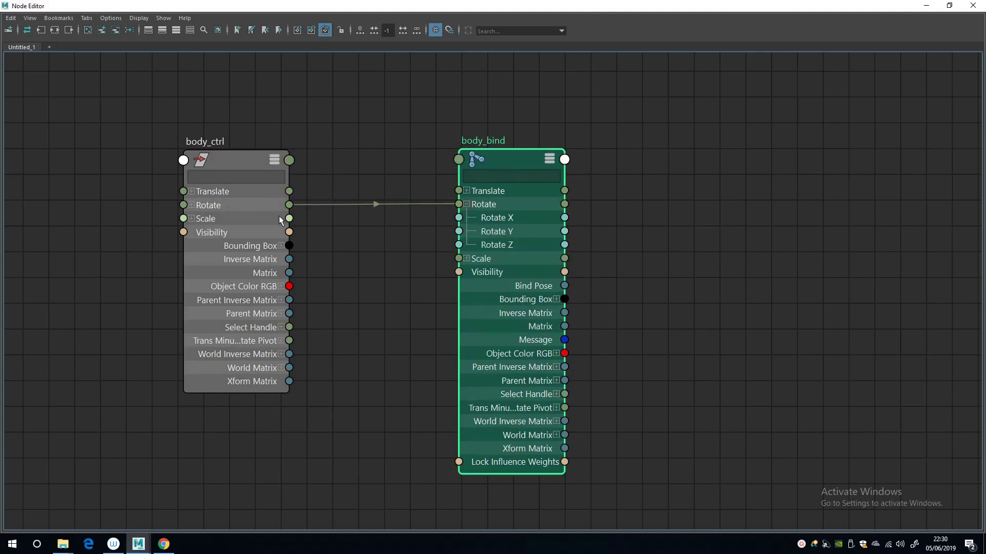
click(191, 191)
click(467, 191)
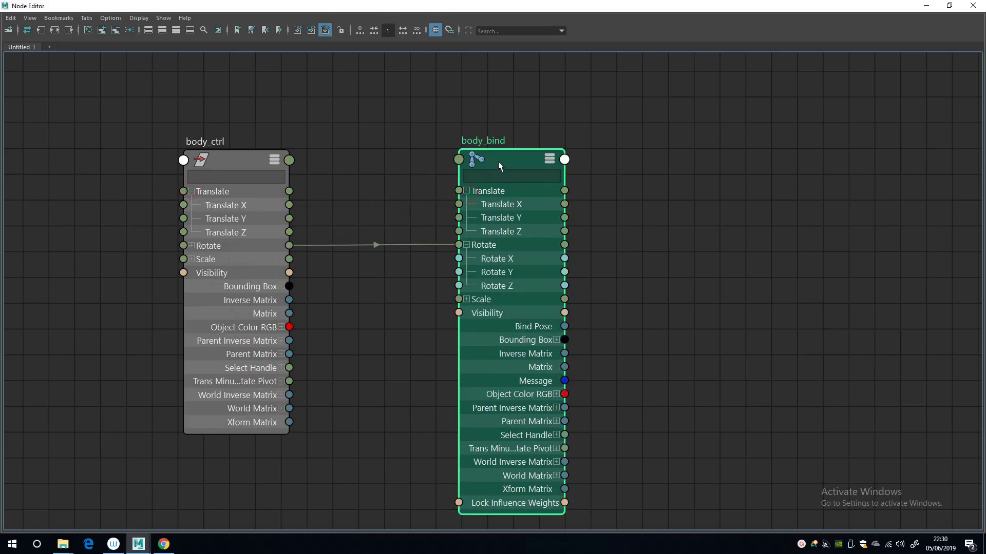
drag(498, 161, 542, 166)
drag(222, 163, 218, 159)
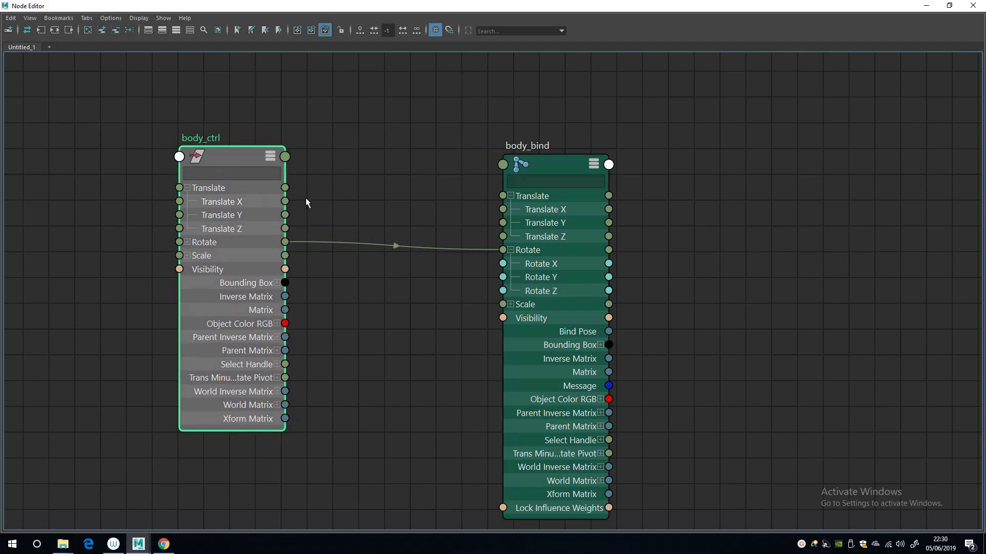
drag(546, 167, 551, 159)
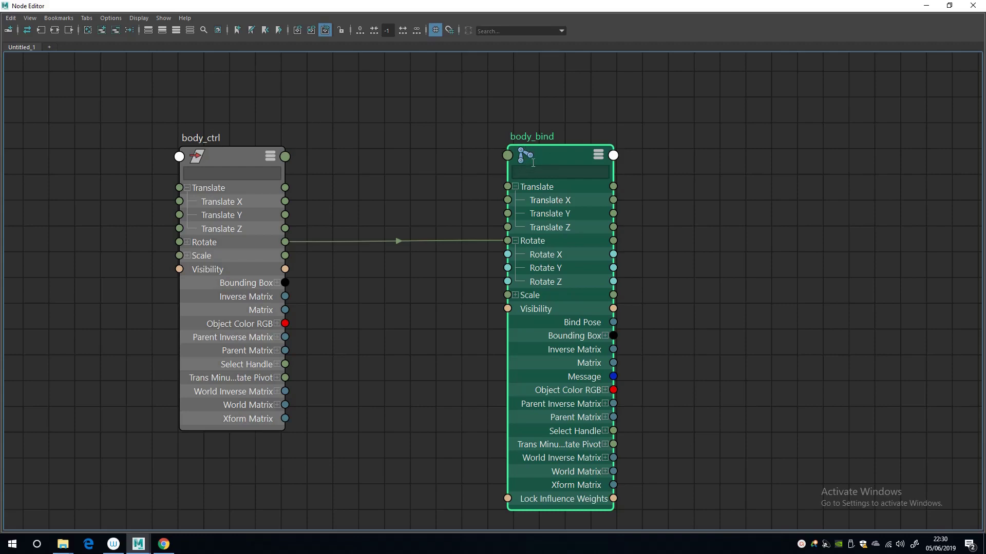
click(925, 5)
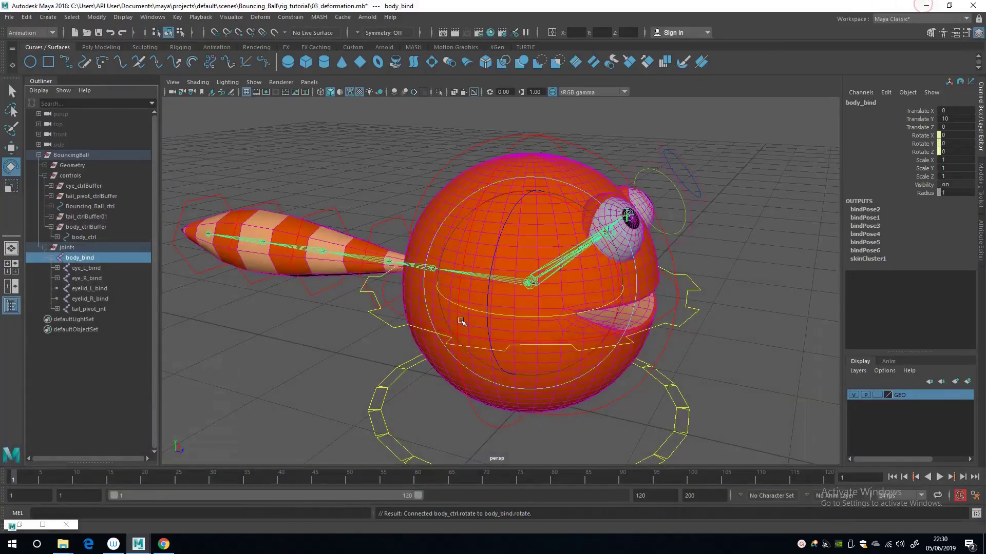
scroll(425, 251, up, 3)
alt+drag(425, 252, 442, 259)
alt+right_drag(443, 259, 445, 282)
alt+middle_drag(444, 281, 458, 304)
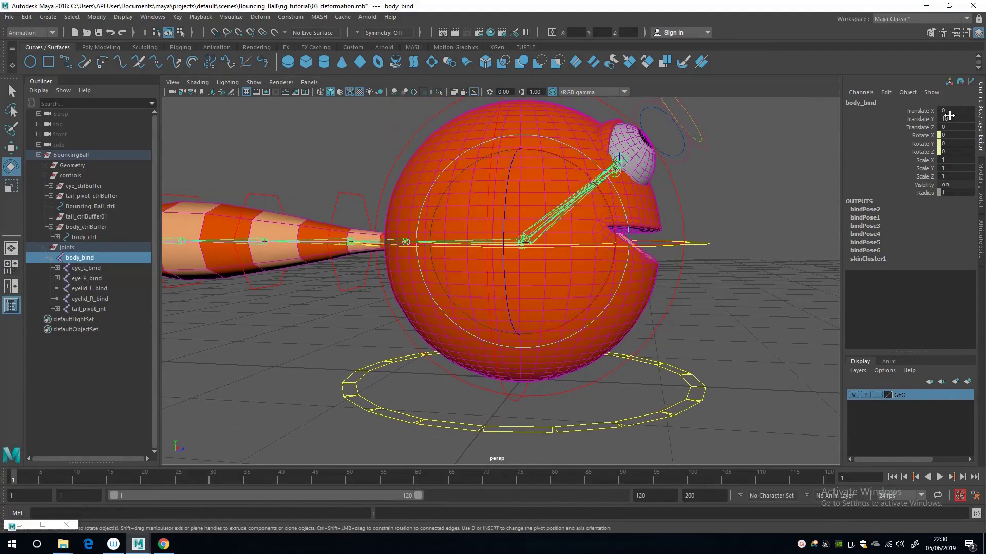
alt+drag(690, 202, 570, 228)
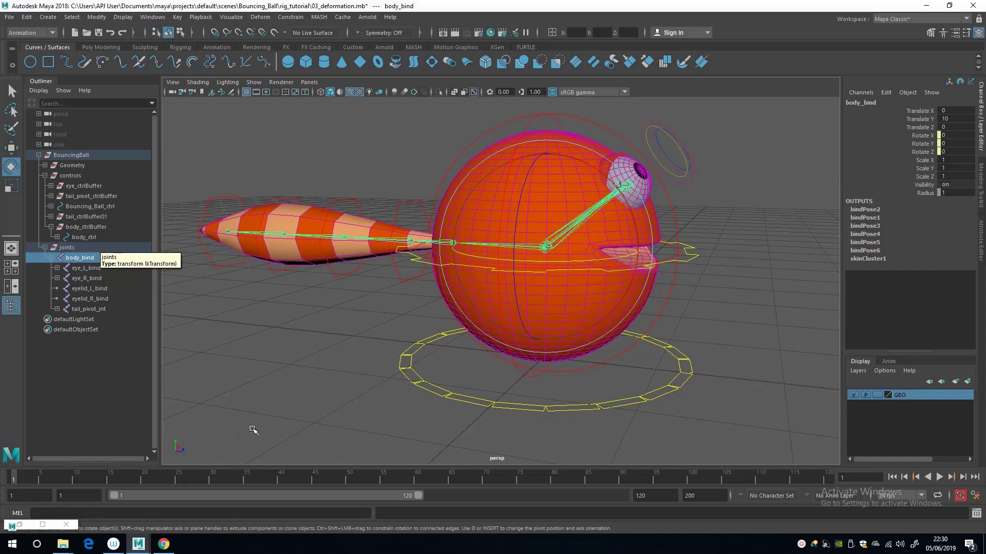
click(43, 525)
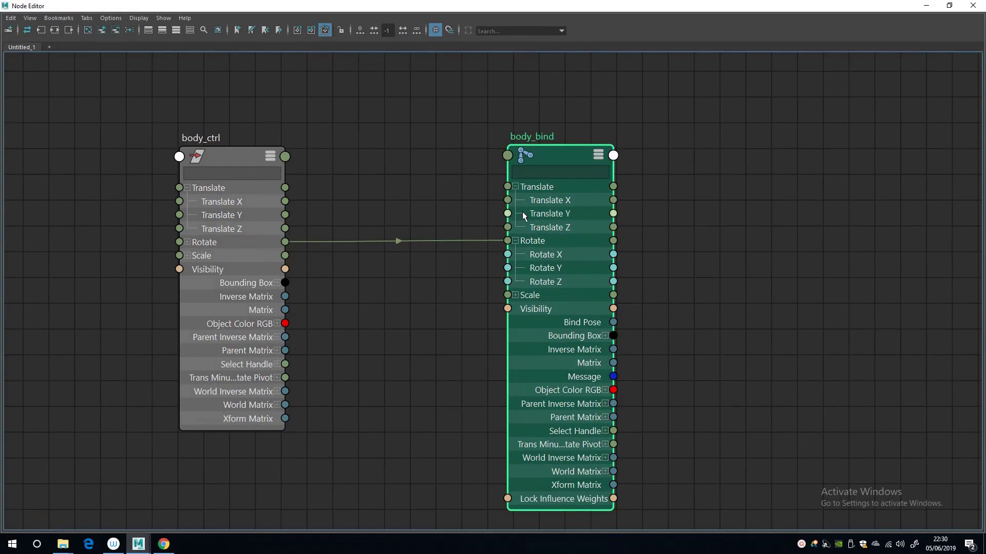
Link body_ctrl Translate Z to body_bind Translate Z, then bring up the Create Node window
drag(285, 202, 508, 199)
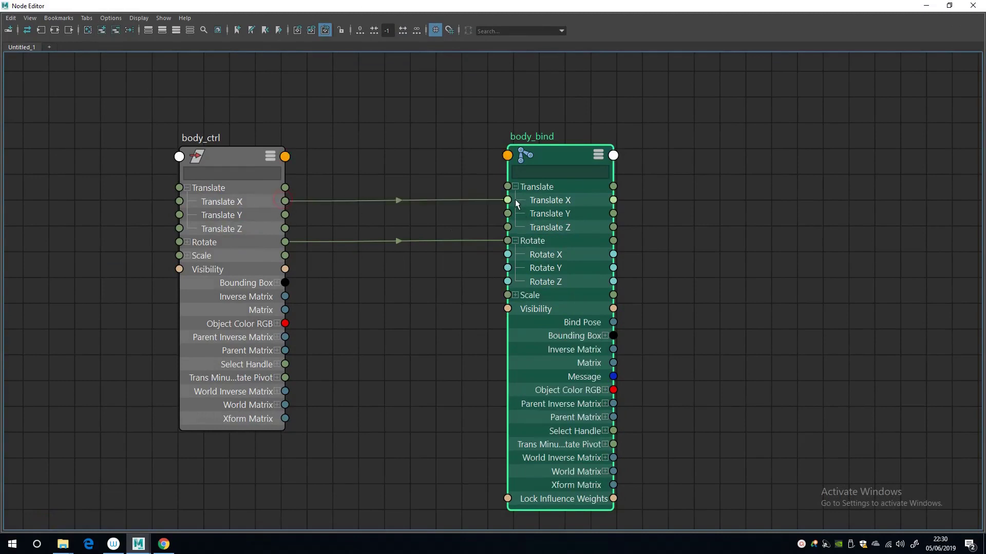
drag(285, 228, 522, 223)
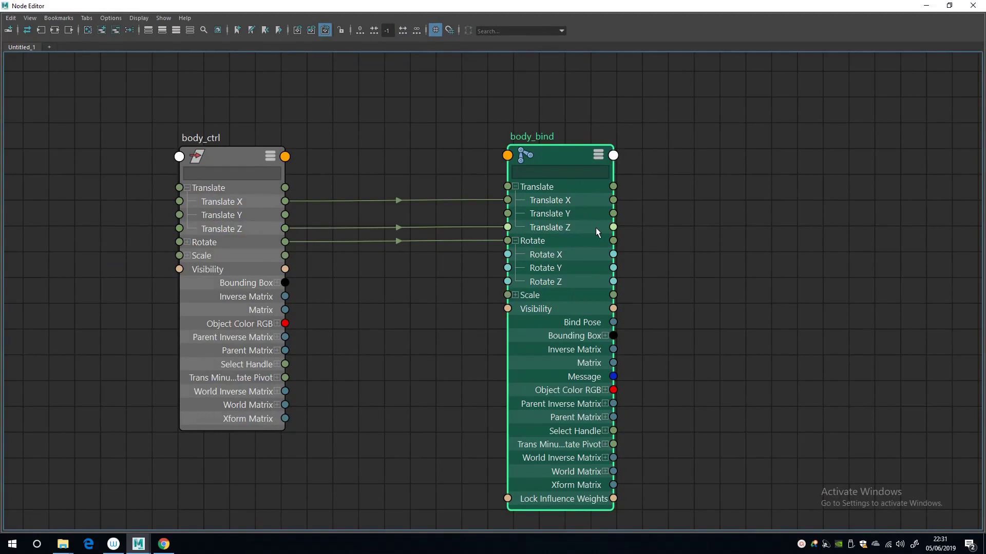
click(378, 337)
right_drag(370, 334, 395, 306)
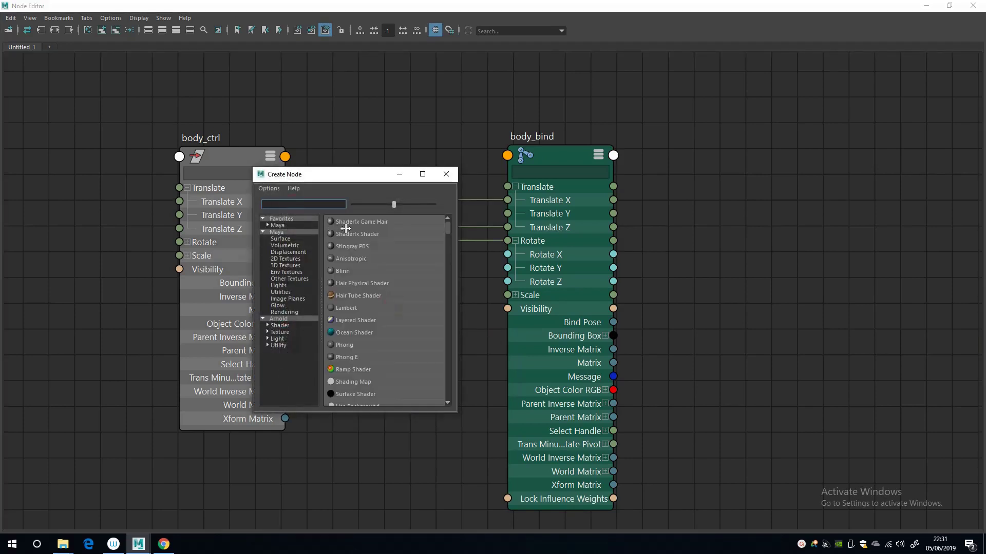
Create a Plus Minus Average node and feed body_ctrl Translate Y into its Input 1D[0]
text(plu)
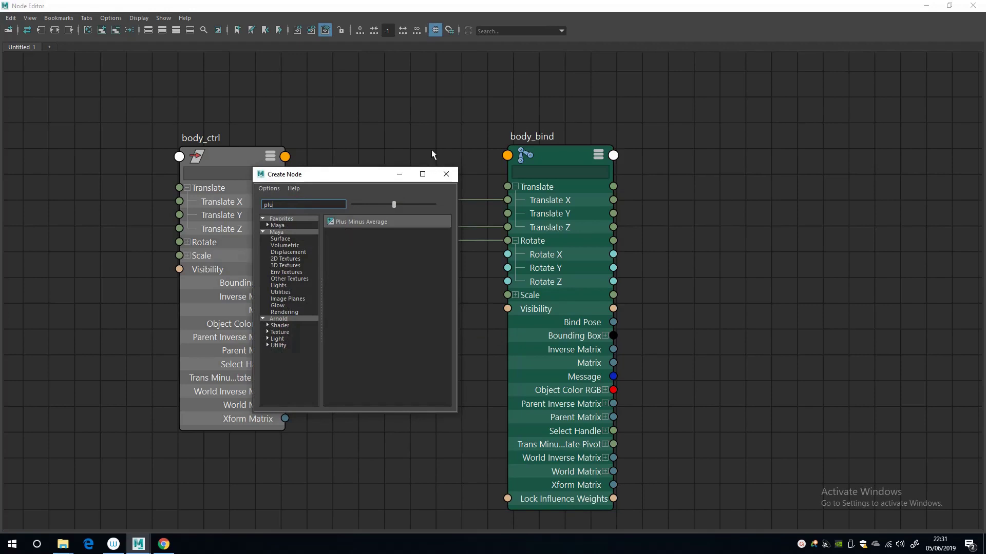
click(370, 221)
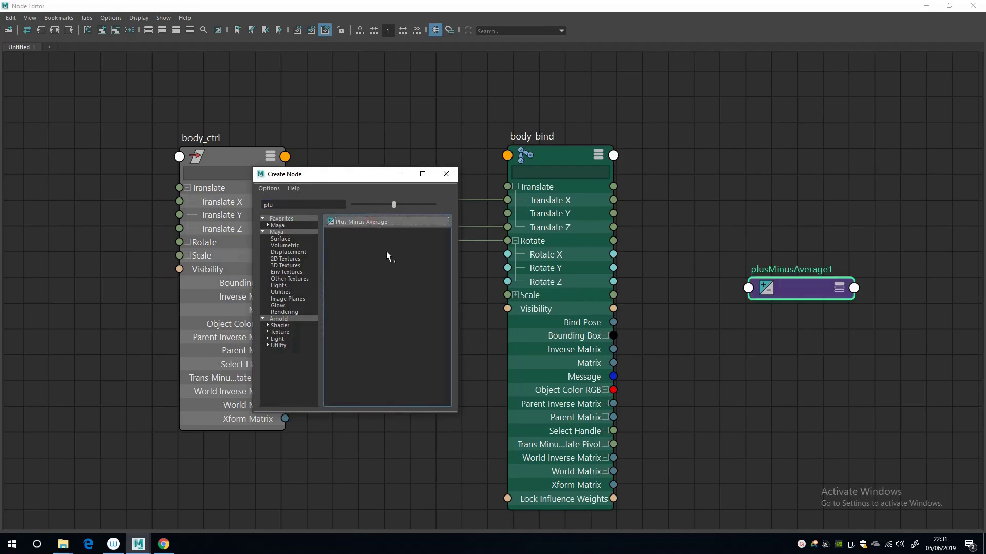
click(451, 177)
drag(813, 280, 427, 93)
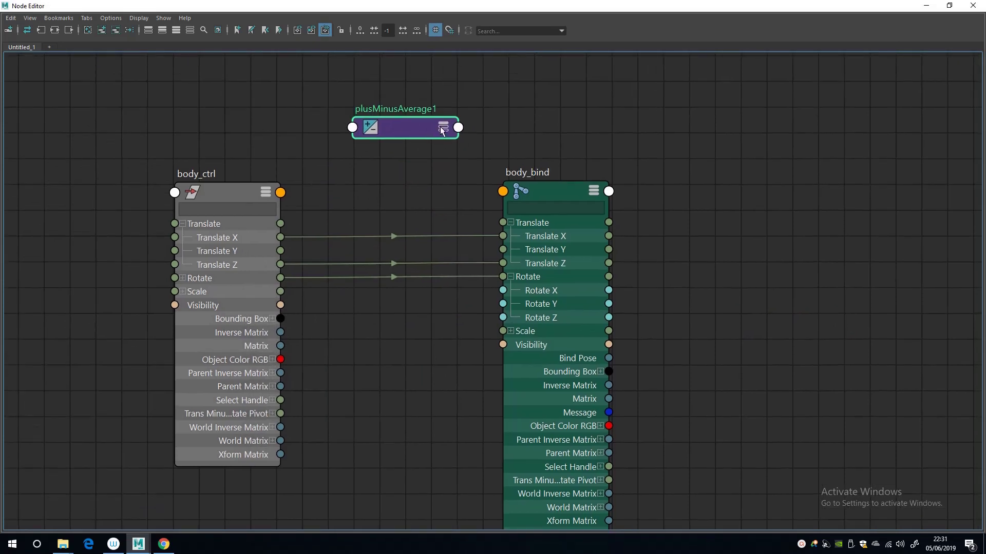
click(444, 128)
click(444, 128)
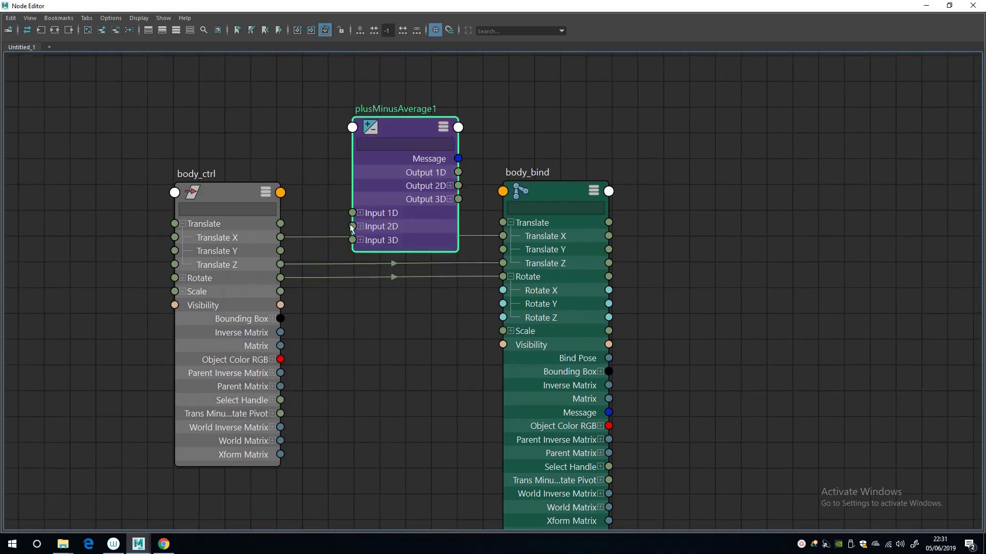
click(360, 213)
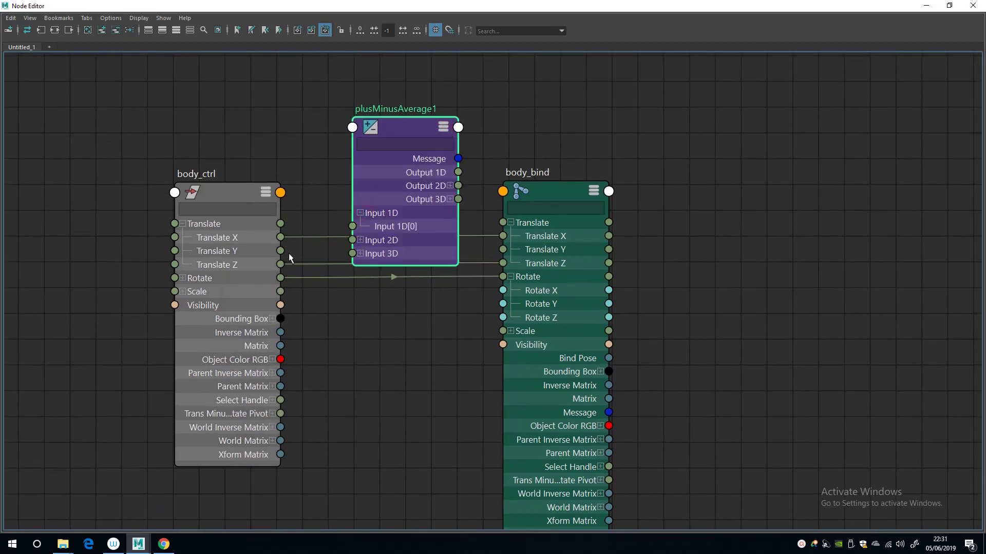
drag(289, 249, 353, 226)
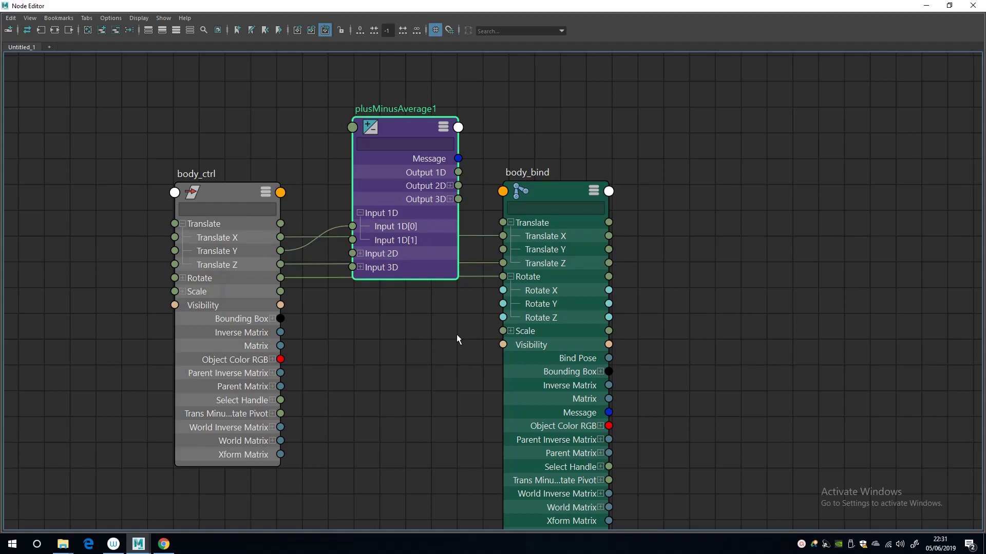
Connect plusMinusAverage1's Output 1D to body_bind Translate Y and minimize the Node Editor
drag(393, 132, 366, 141)
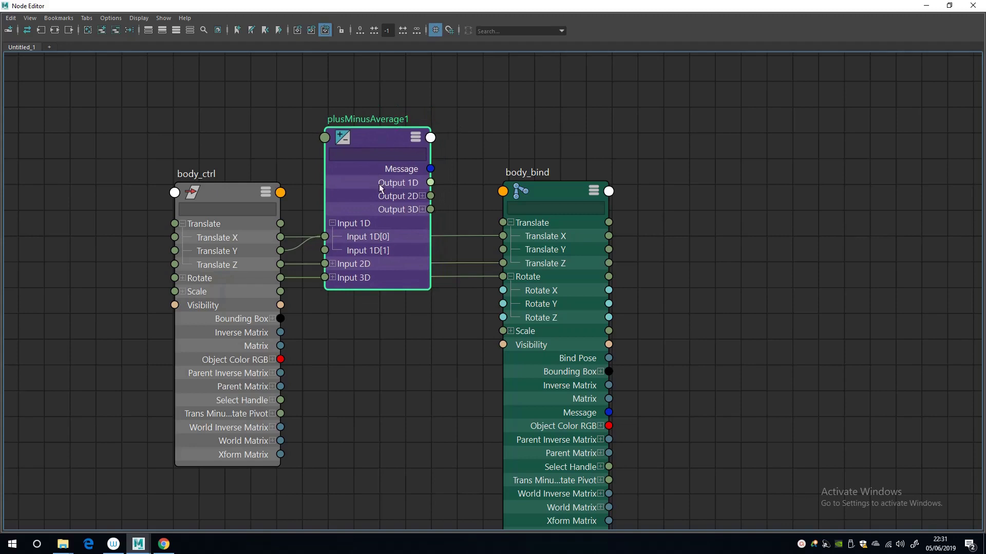
click(333, 264)
click(341, 277)
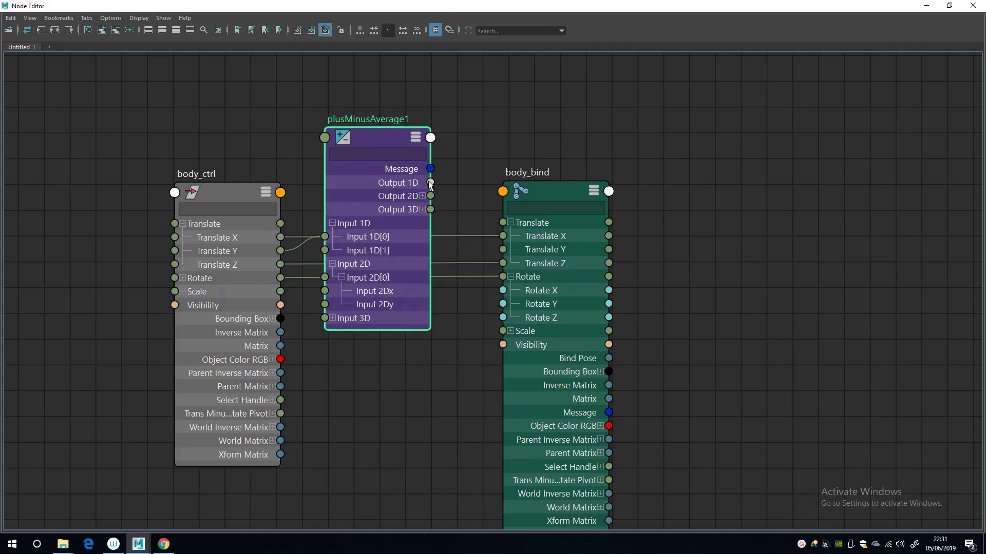
drag(430, 182, 507, 248)
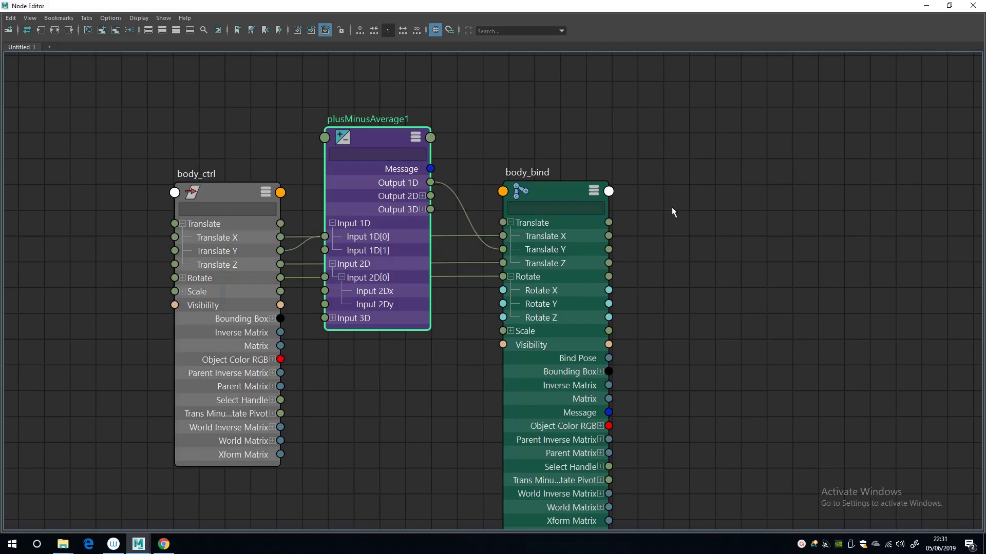
click(926, 6)
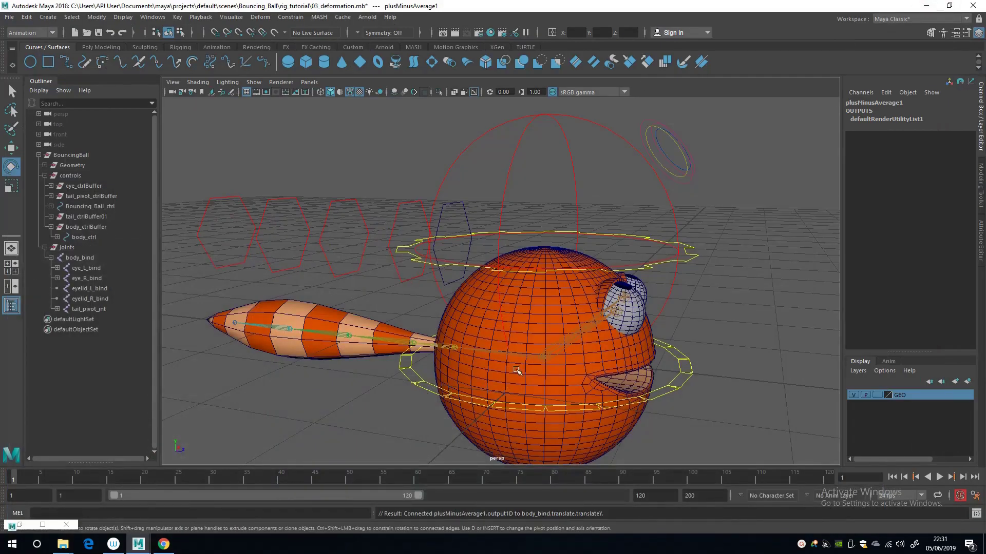
Check body_ctrl's Translate Y channel, then select the body_bind joint
drag(695, 244, 701, 260)
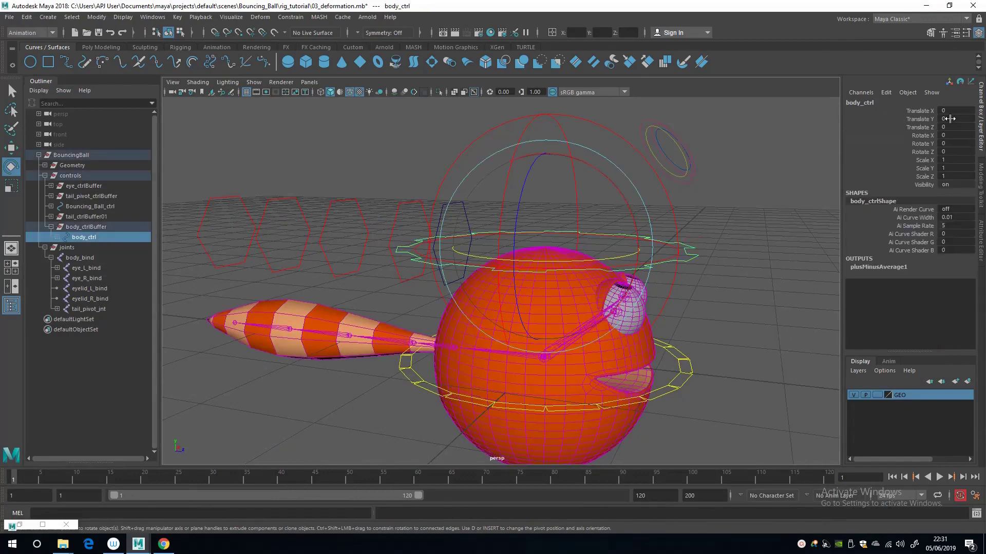
click(917, 120)
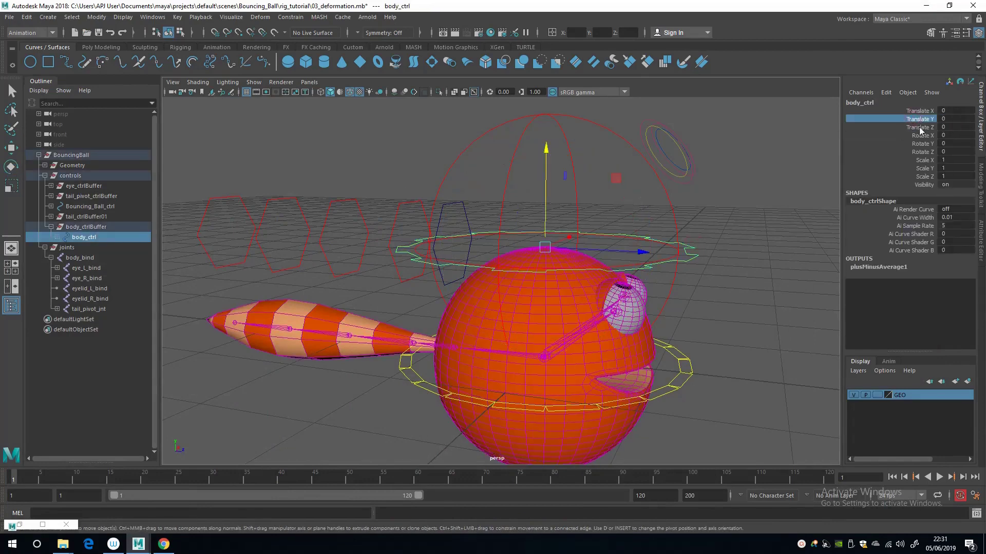
click(733, 321)
key(e)
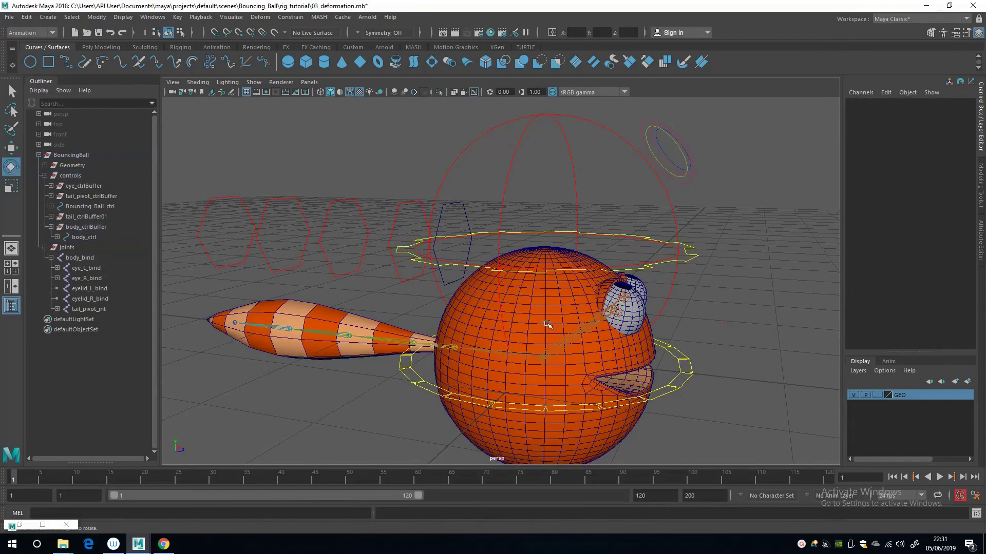
click(544, 356)
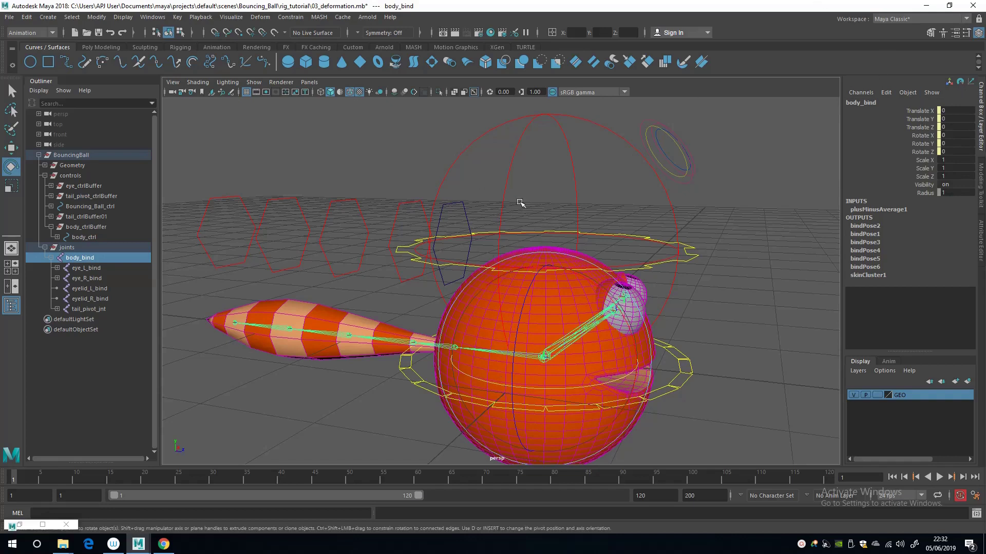
Inspect plusMinusAverage1's Input 1D values in the Attribute Editor, then restore the Node Editor
click(886, 210)
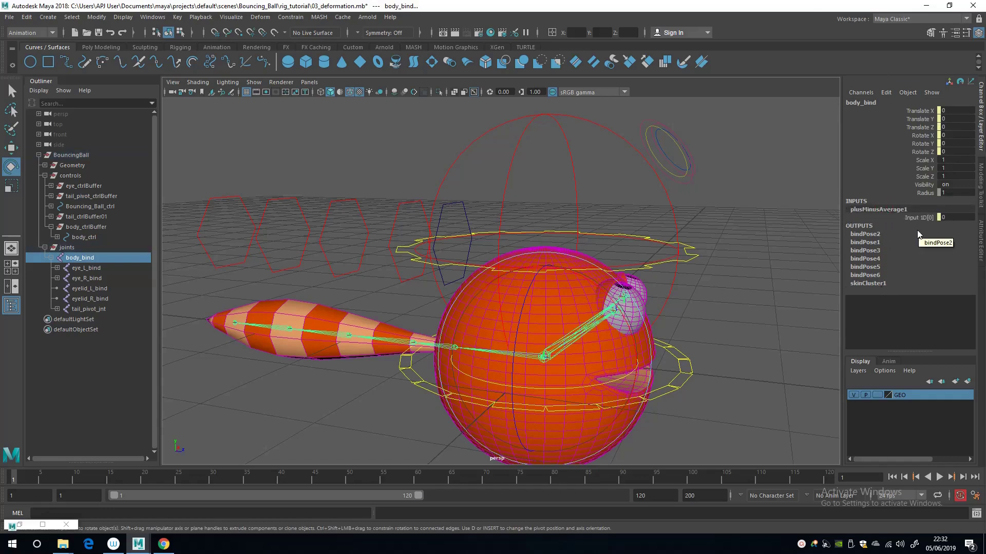
click(955, 33)
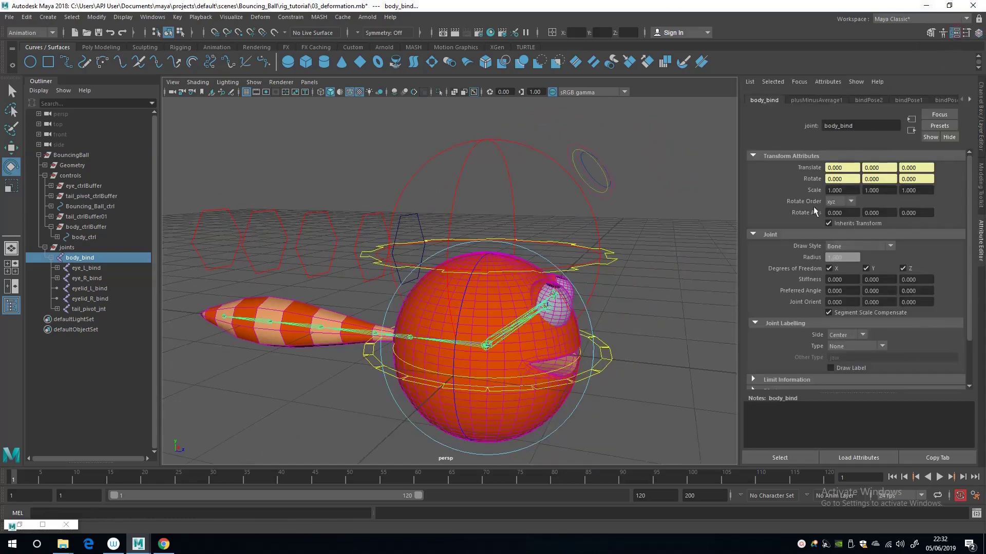
click(813, 100)
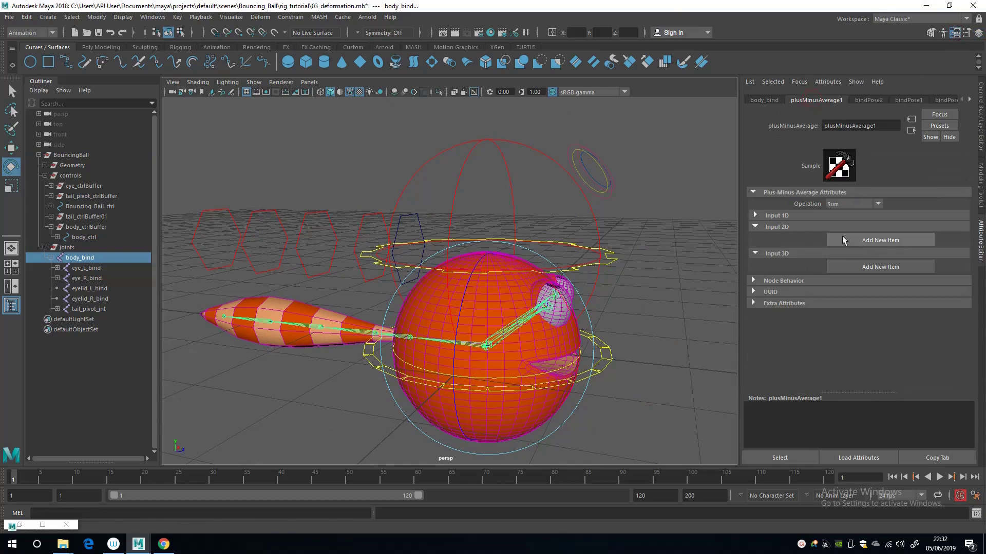
click(755, 216)
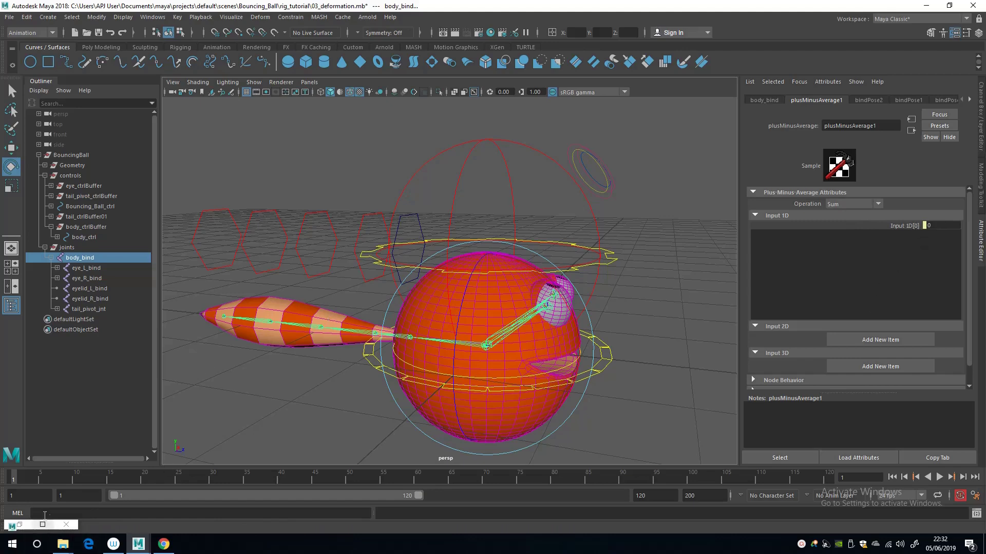
click(43, 524)
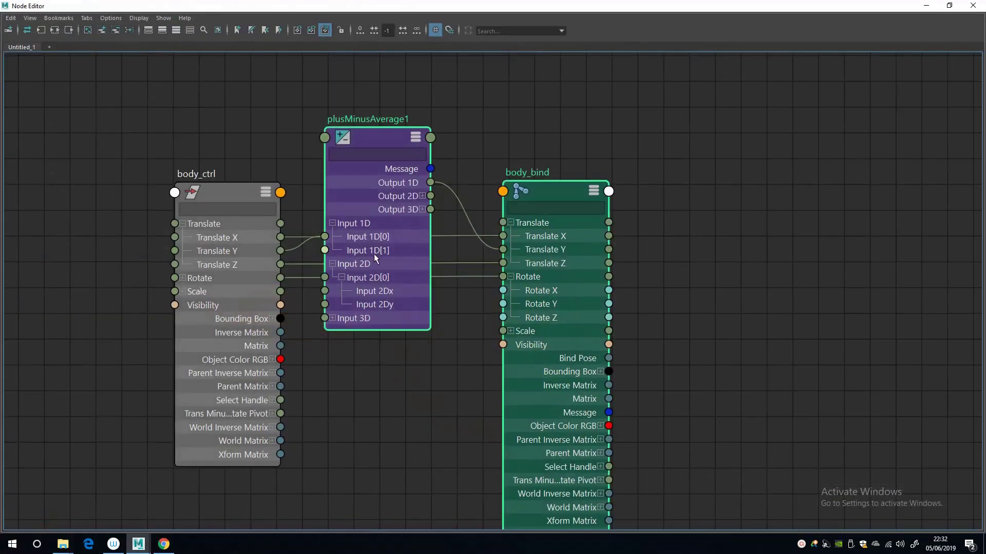
Move plusMinusAverage1 and body_bind up and link body_ctrl Translate Y to another Input 1D slot
drag(365, 254, 367, 254)
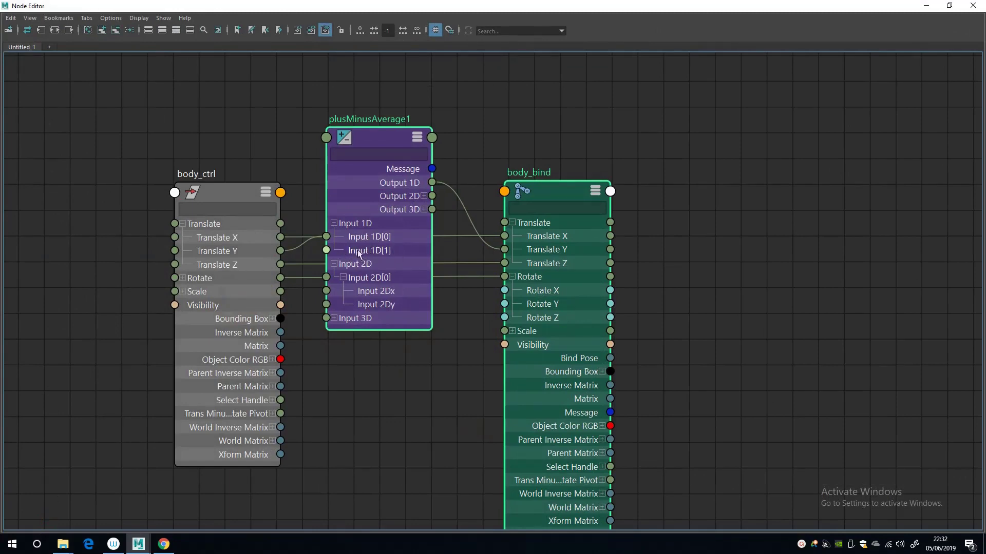
drag(373, 136, 416, 88)
drag(281, 250, 376, 200)
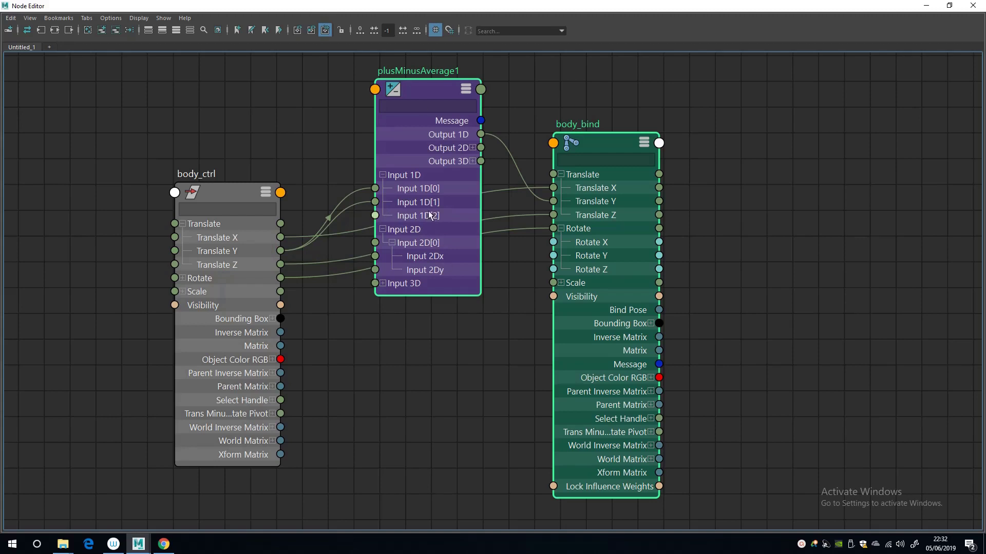
click(926, 6)
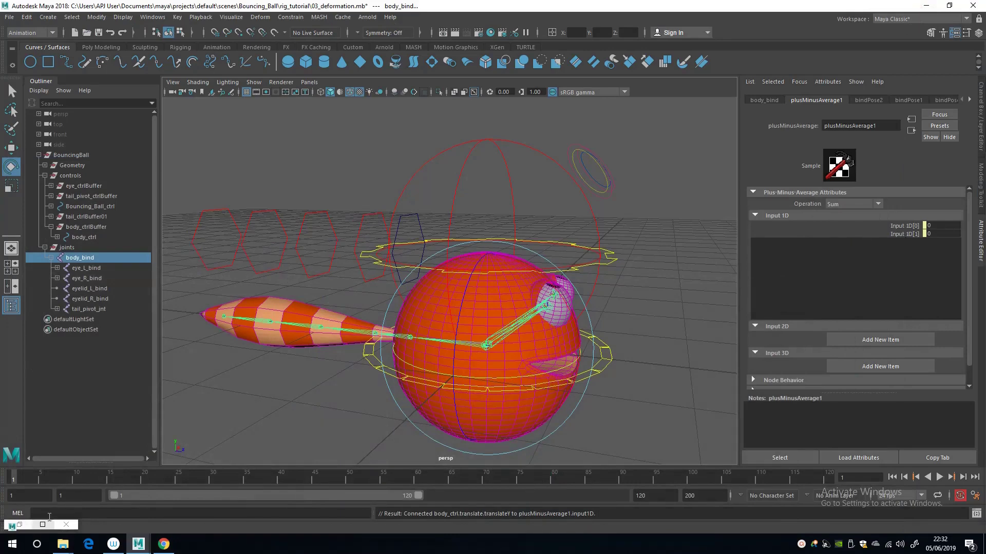
click(19, 525)
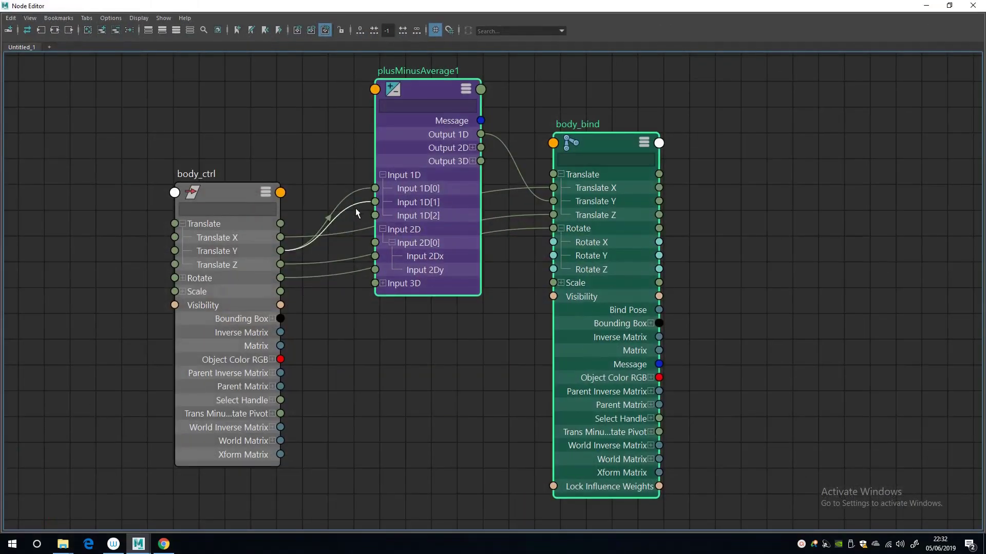
Rearrange the graph, cut the extra Translate Y wire into Input 1D, and return to the scene
drag(419, 88, 420, 42)
alt+middle_drag(353, 177, 409, 188)
drag(279, 203, 163, 227)
middle_drag(419, 215, 420, 239)
scroll(419, 239, up, 1)
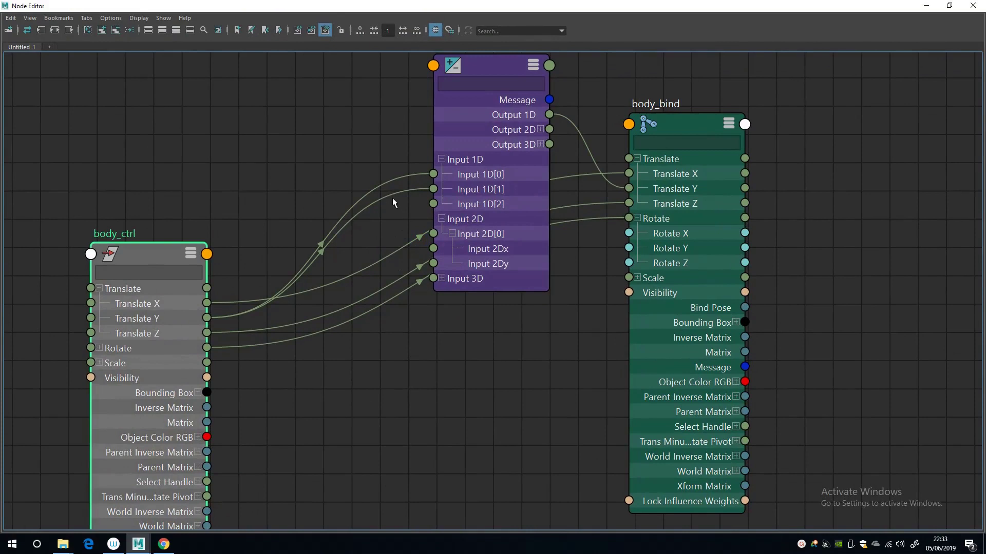
click(391, 190)
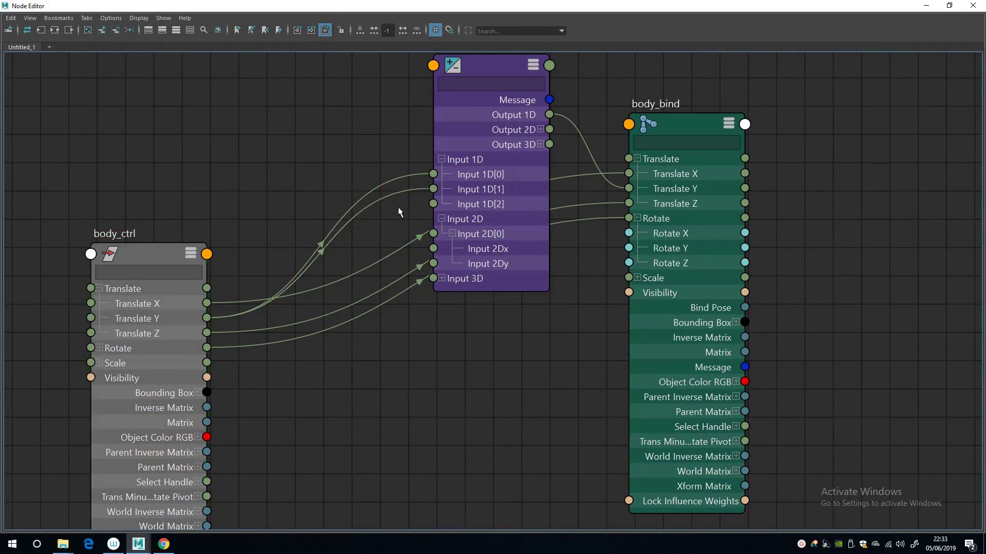
ctrl+drag(385, 188, 404, 212)
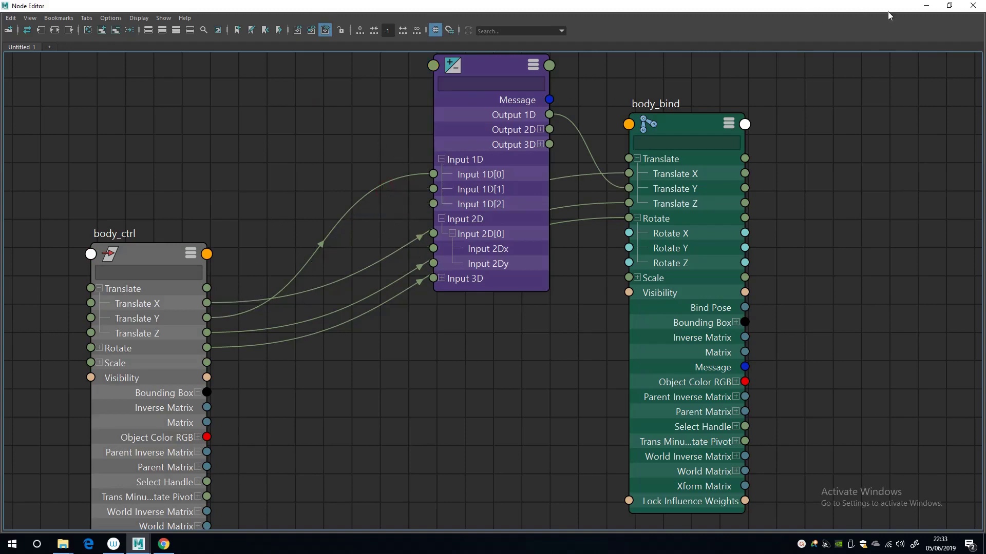
click(925, 6)
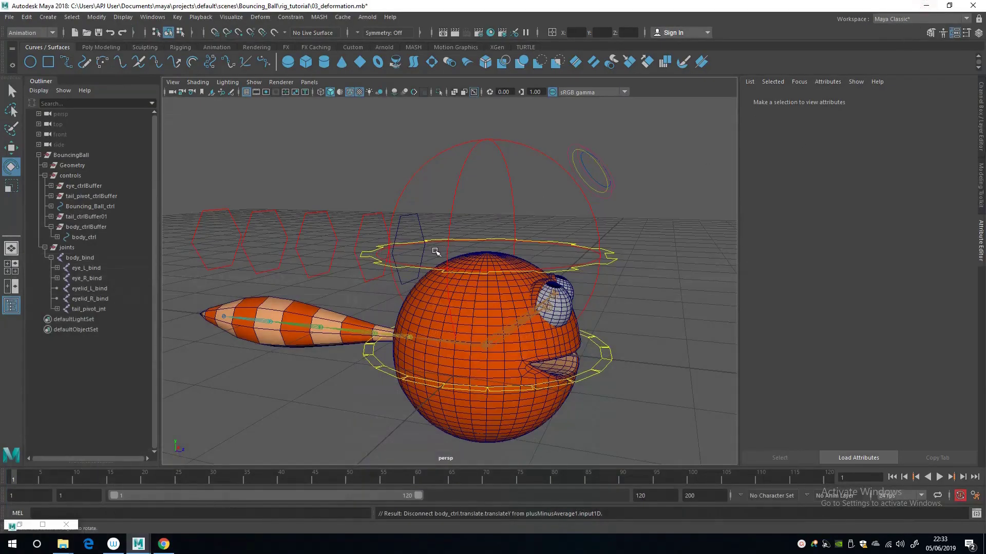
Set plusMinusAverage1's Input 1D[1] to 10 in the Attribute Editor
click(79, 258)
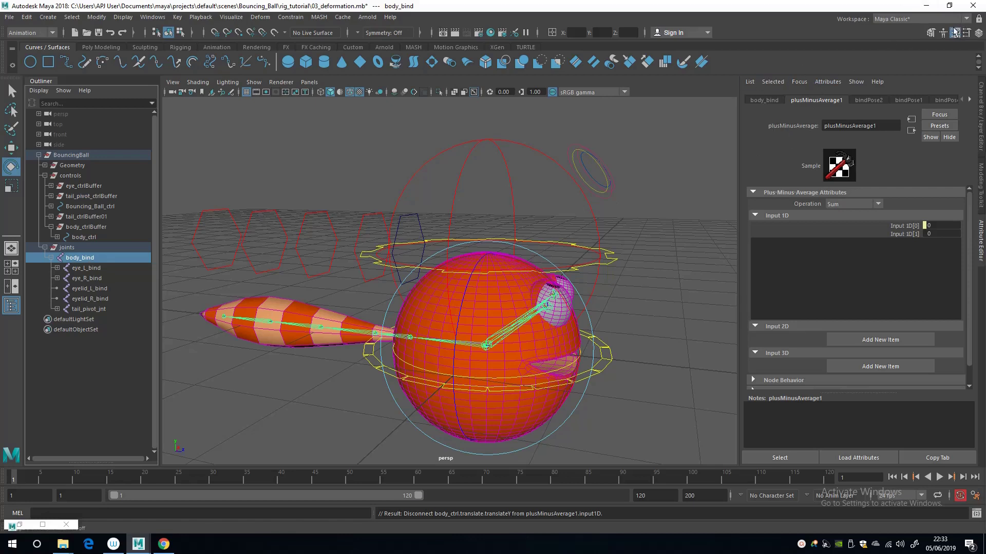
click(760, 100)
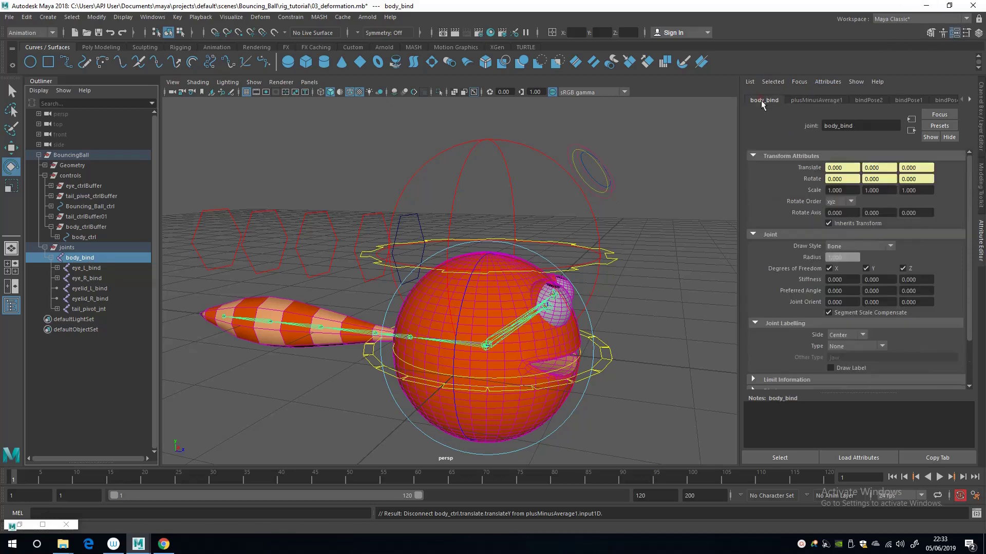
click(815, 100)
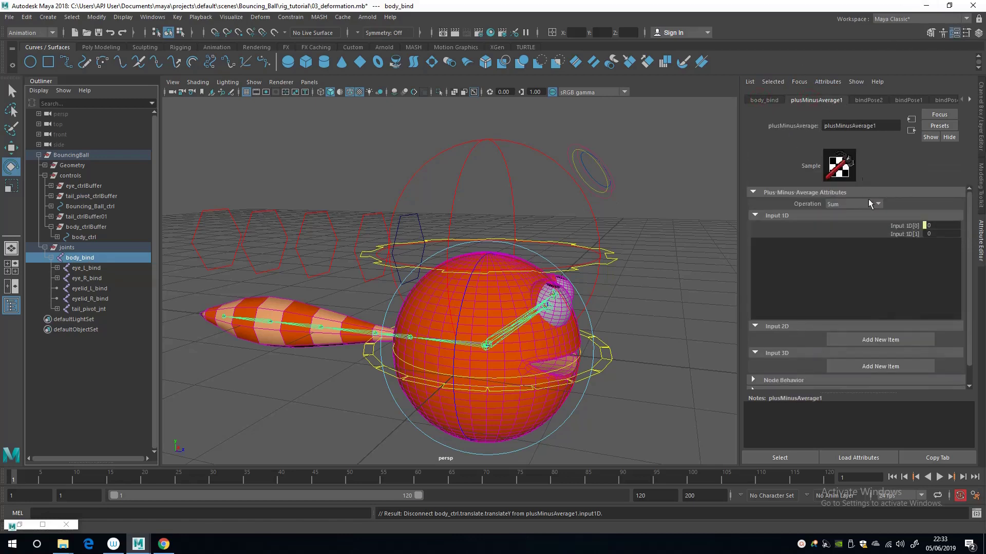
click(936, 233)
text(10)
key(Return)
Test-move body_ctrl to confirm the ball and tail follow, then undo the move
alt+drag(470, 280, 474, 301)
key(q)
click(586, 296)
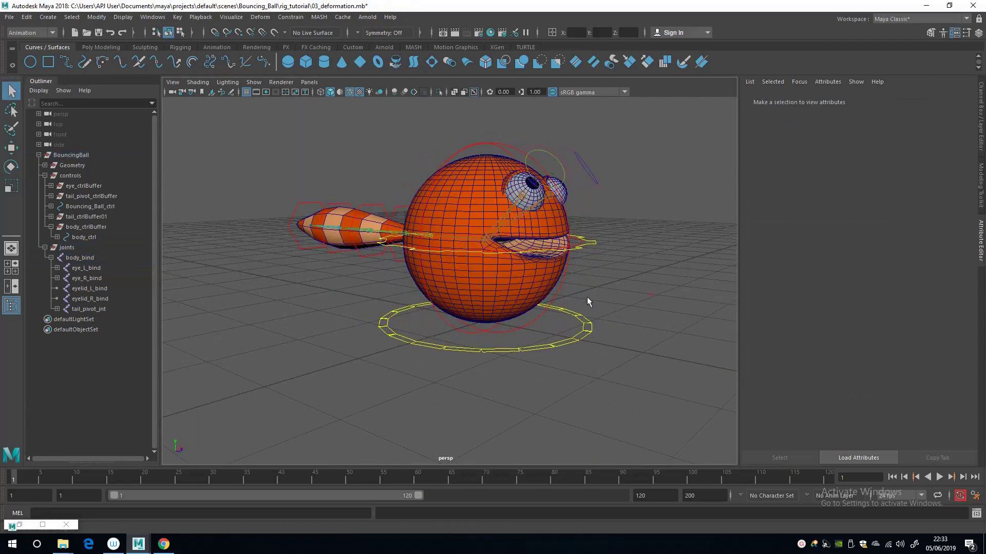
alt+drag(587, 297, 651, 294)
click(595, 239)
key(w)
drag(488, 243, 441, 253)
key(ctrl+z)
key(e)
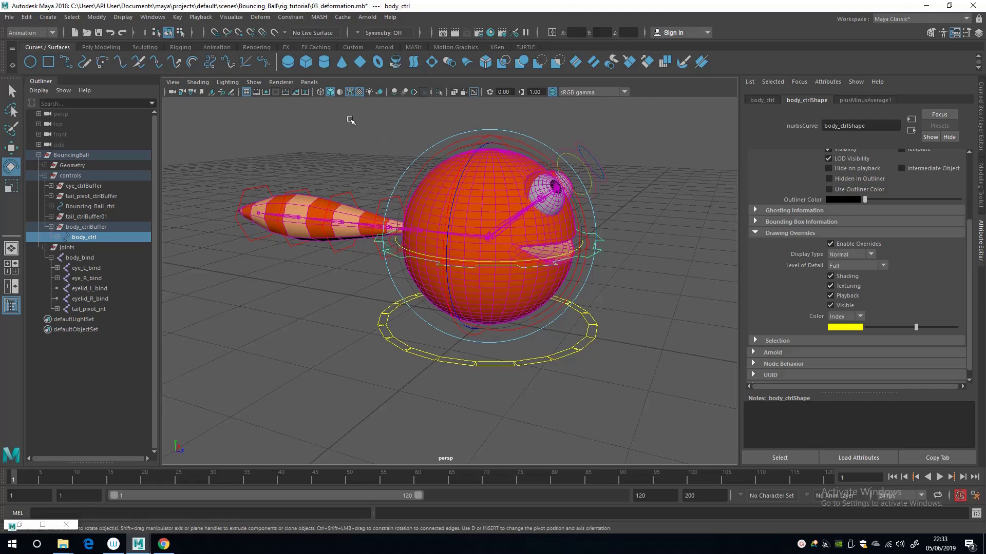
Deselect everything and orbit to inspect the rig from frontal and side angles
click(352, 121)
alt+drag(360, 182, 393, 191)
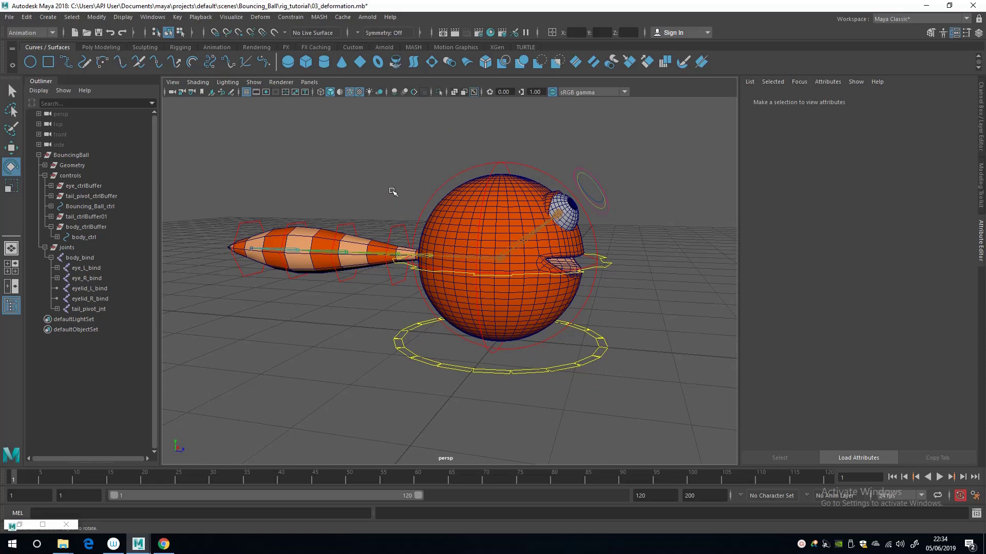
alt+drag(413, 174, 348, 170)
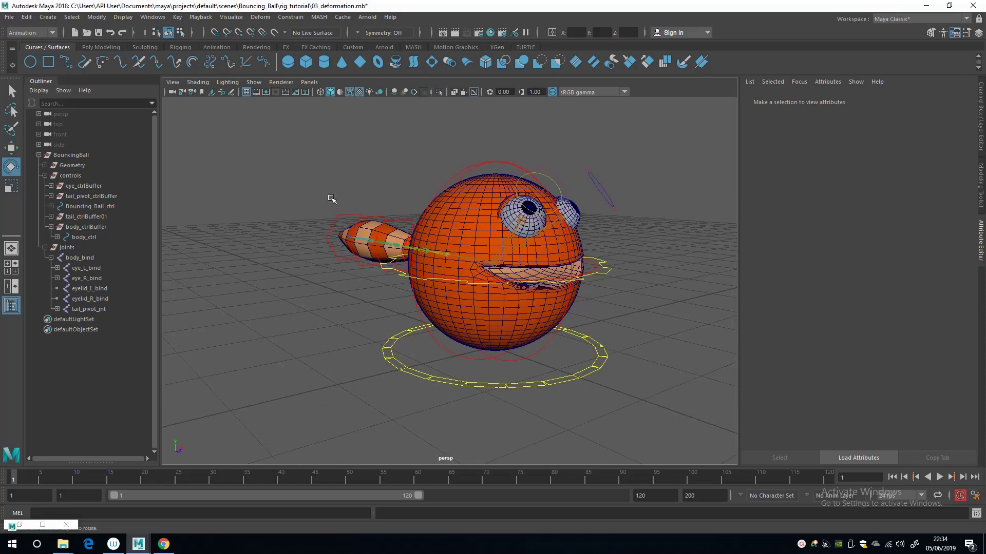
alt+drag(331, 199, 356, 167)
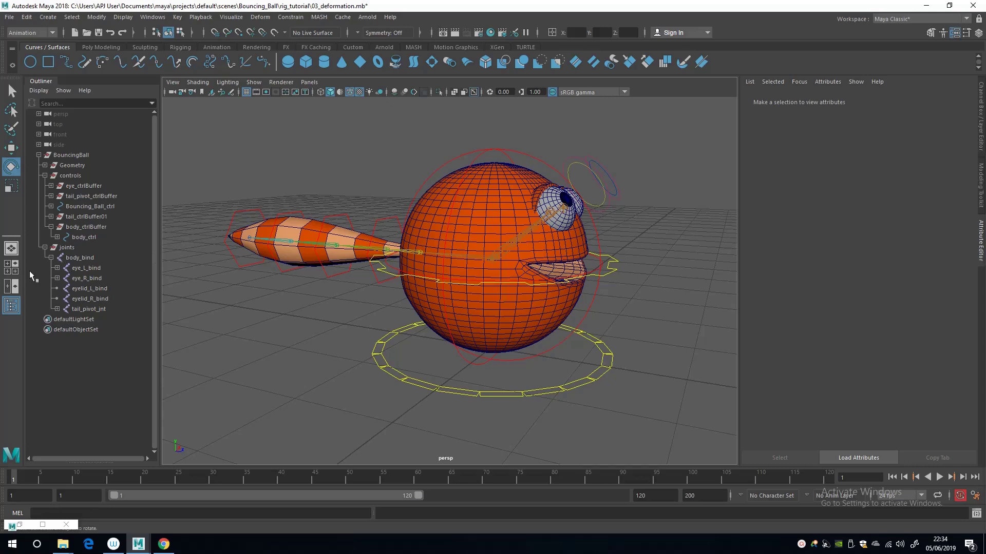
Collapse the joints group in the Outliner and dolly around the rig
click(44, 248)
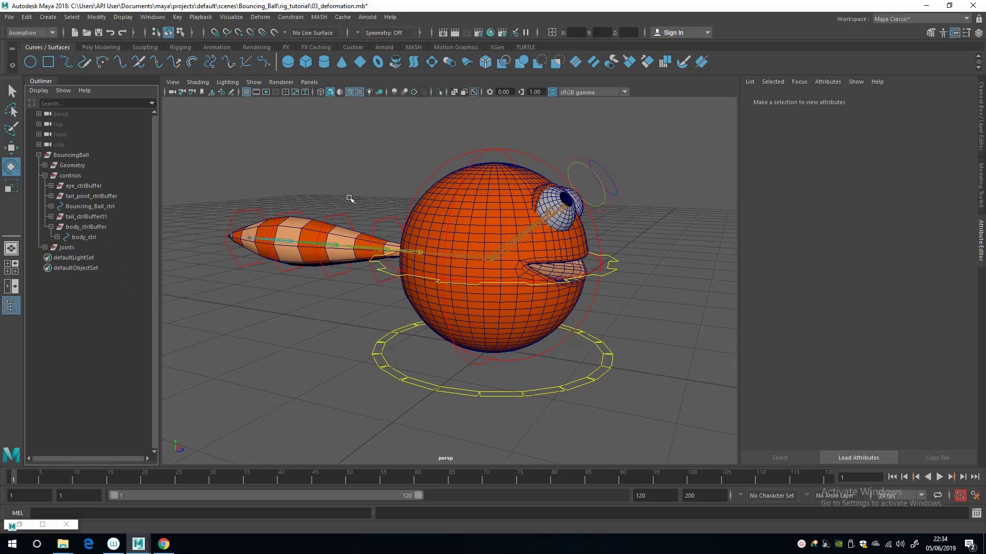
alt+middle_drag(310, 219, 315, 254)
alt+right_drag(315, 254, 398, 277)
alt+middle_drag(398, 277, 368, 237)
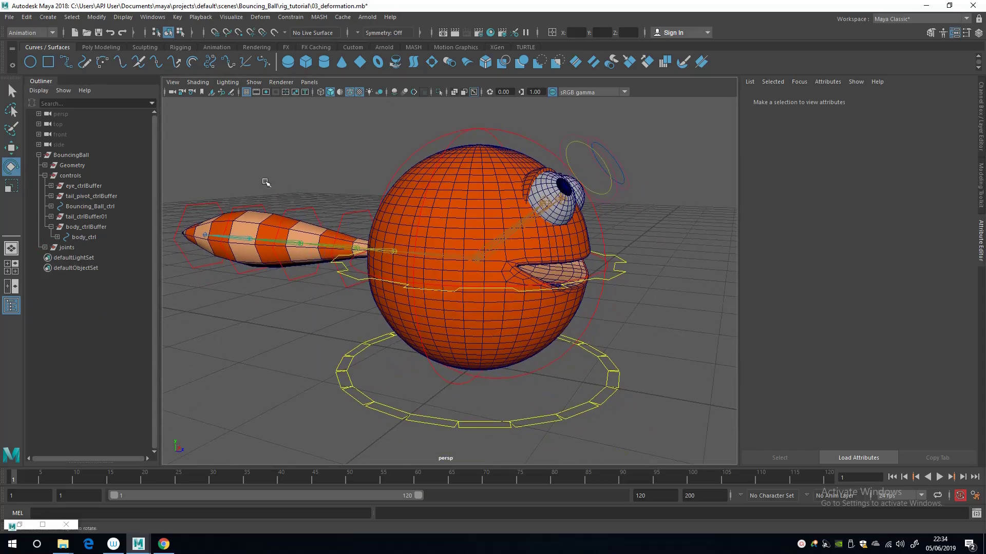
alt+right_drag(440, 228, 371, 215)
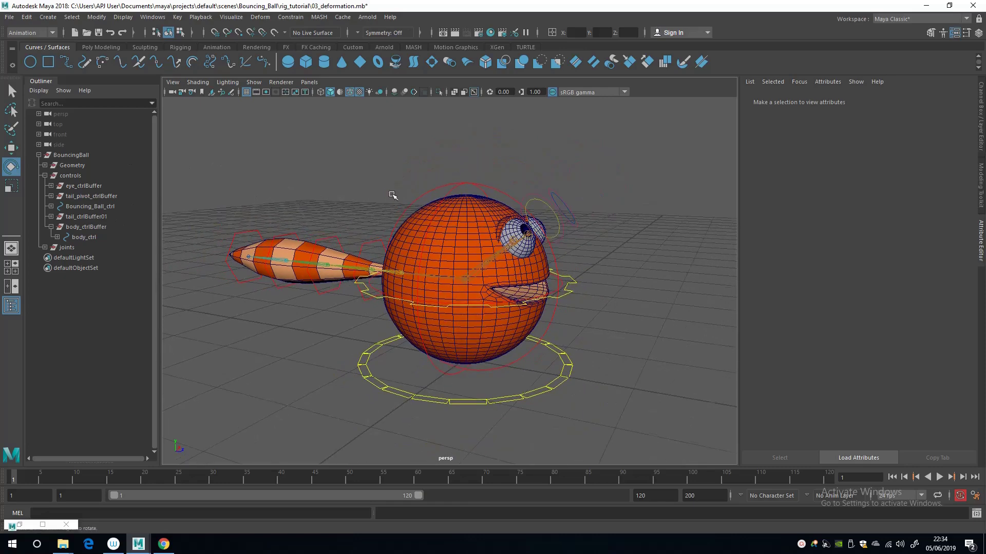
alt+drag(393, 195, 327, 184)
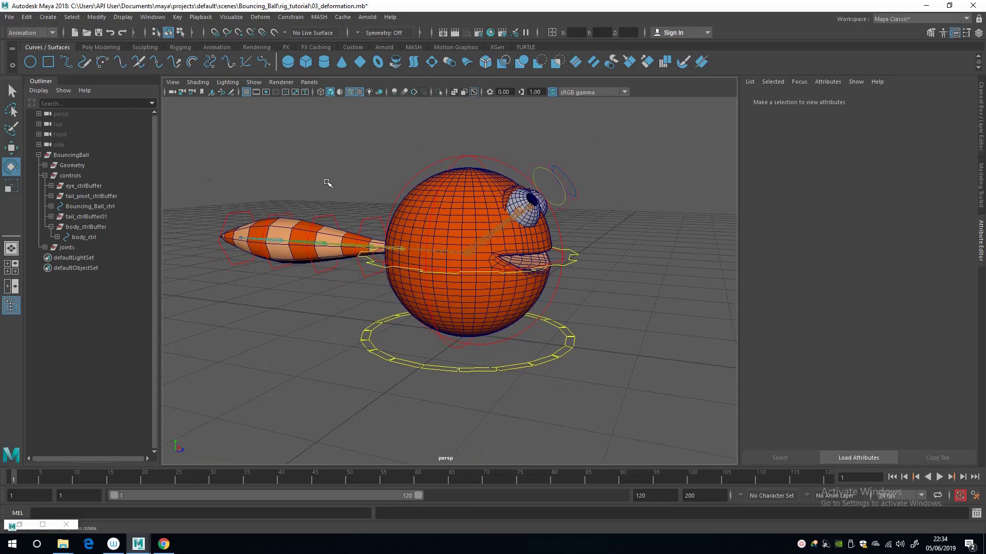
Parent tail_pivot_ctrlBuffer under body_ctrl, after undoing an accidental parent to Bouncing_Ball_ctrl
click(88, 196)
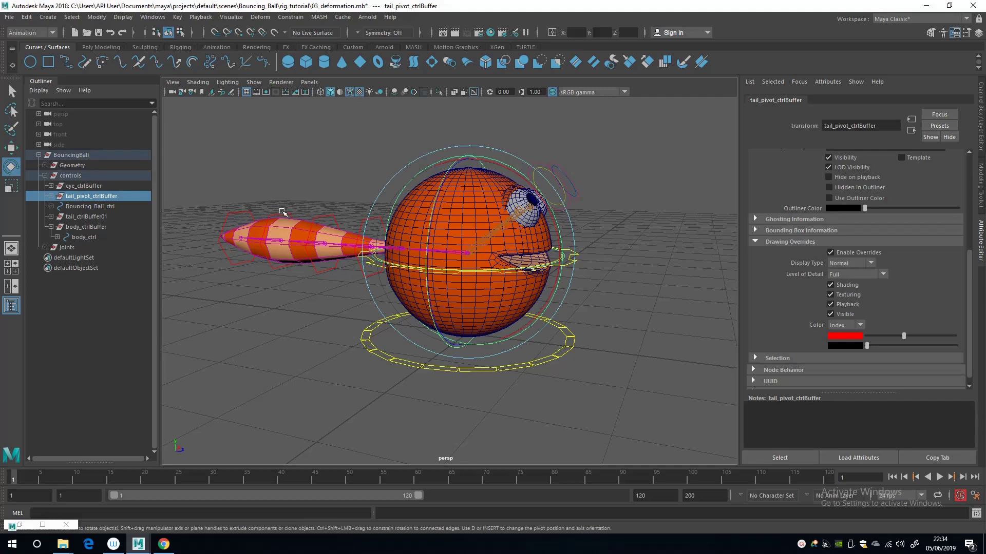
key(q)
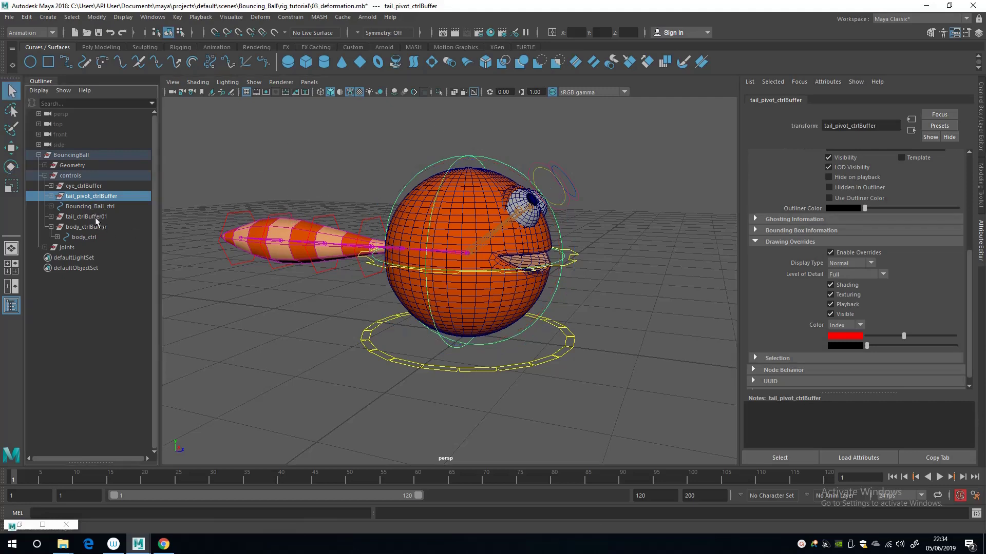
click(51, 207)
click(51, 207)
ctrl+click(95, 207)
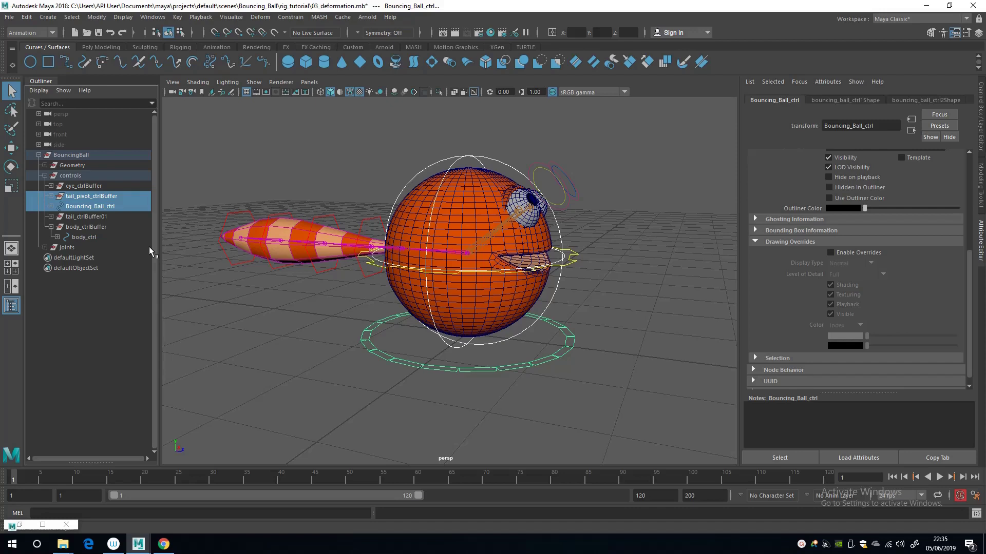
key(p)
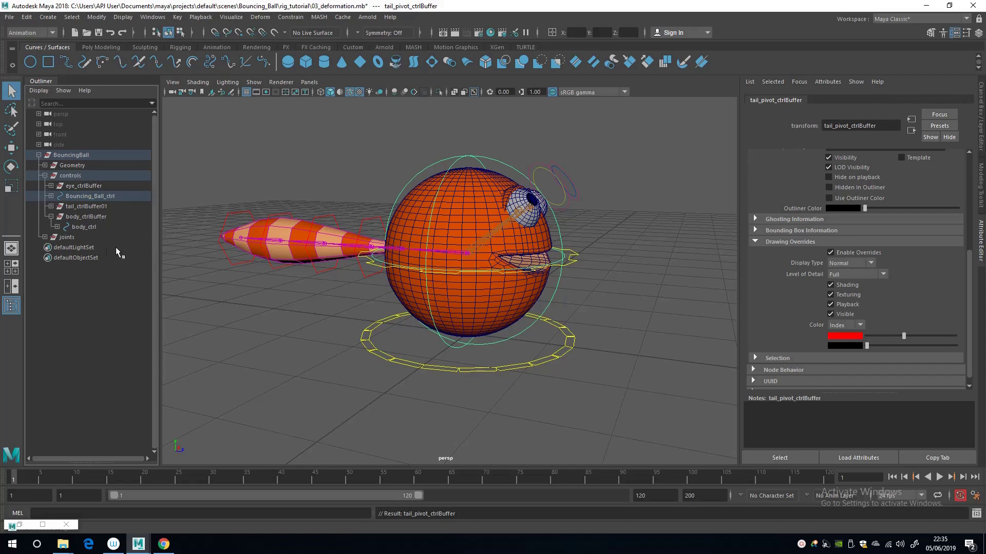
key(ctrl+z)
click(97, 206)
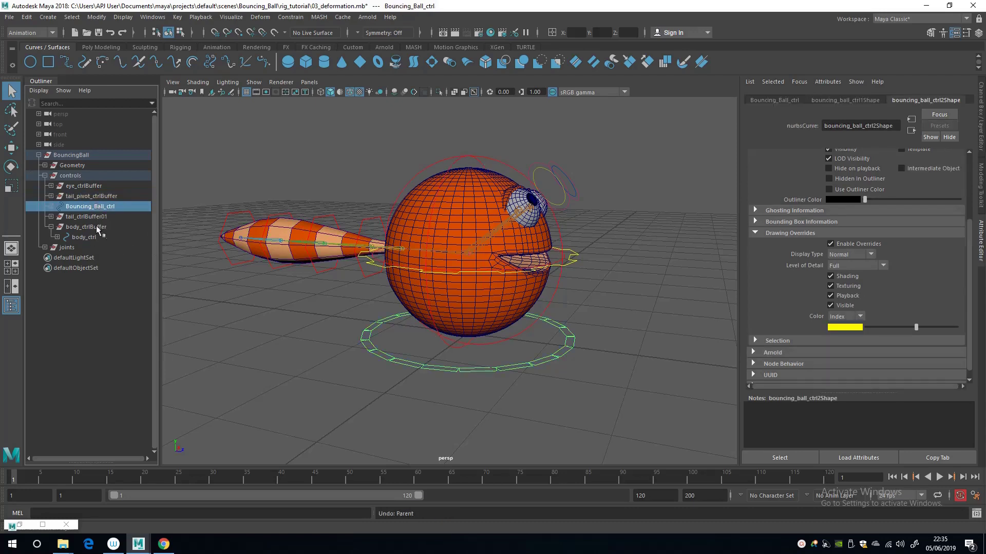
click(86, 197)
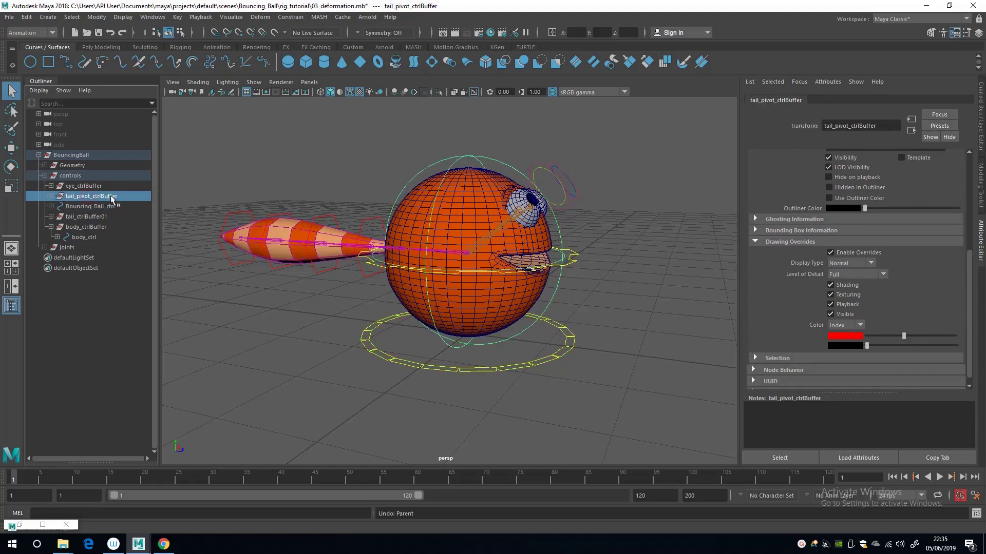
ctrl+click(89, 237)
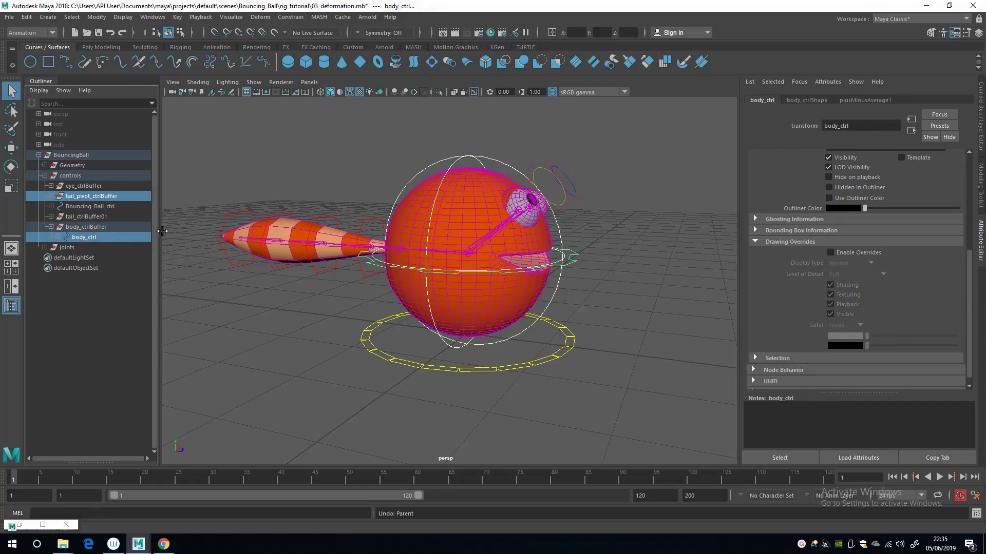
key(p)
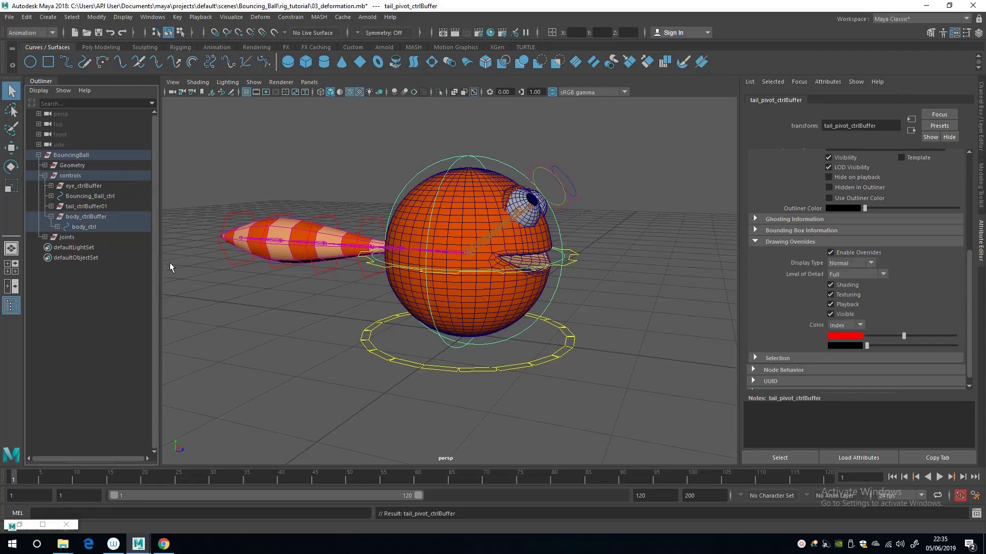
Move body_ctrl in the viewport to check the tail pivot follows
alt+drag(320, 272, 349, 264)
alt+right_drag(216, 203, 242, 206)
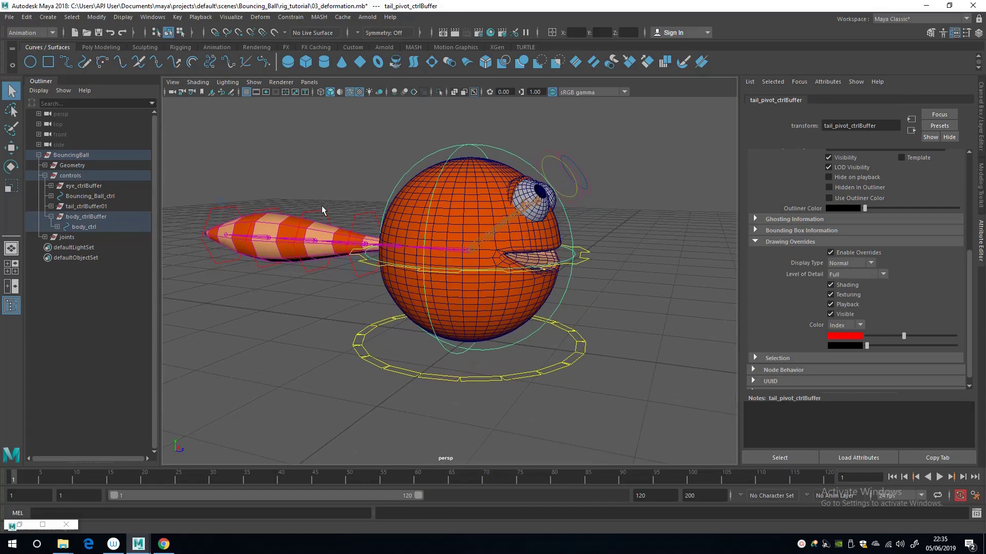
click(632, 253)
click(590, 259)
key(w)
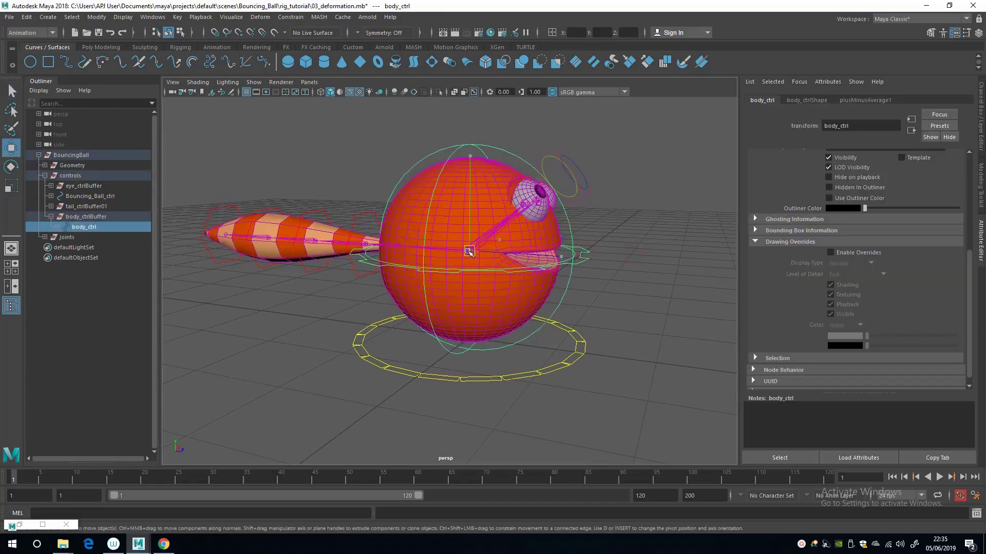
mouse_move(470, 250)
mouse_down()
mouse_move(445, 255)
mouse_move(475, 261)
mouse_move(451, 260)
mouse_move(501, 248)
mouse_move(469, 252)
mouse_up()
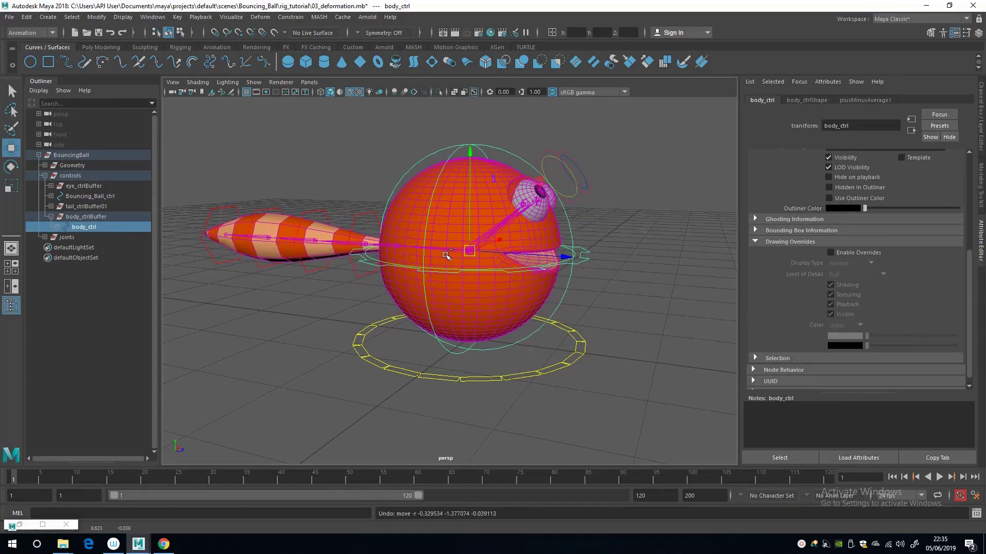
Parent tail_ctrlBuffer01 under tail_pivot_ctrl, then select the tail_pivot_ctrl circle for testing
click(91, 206)
click(57, 227)
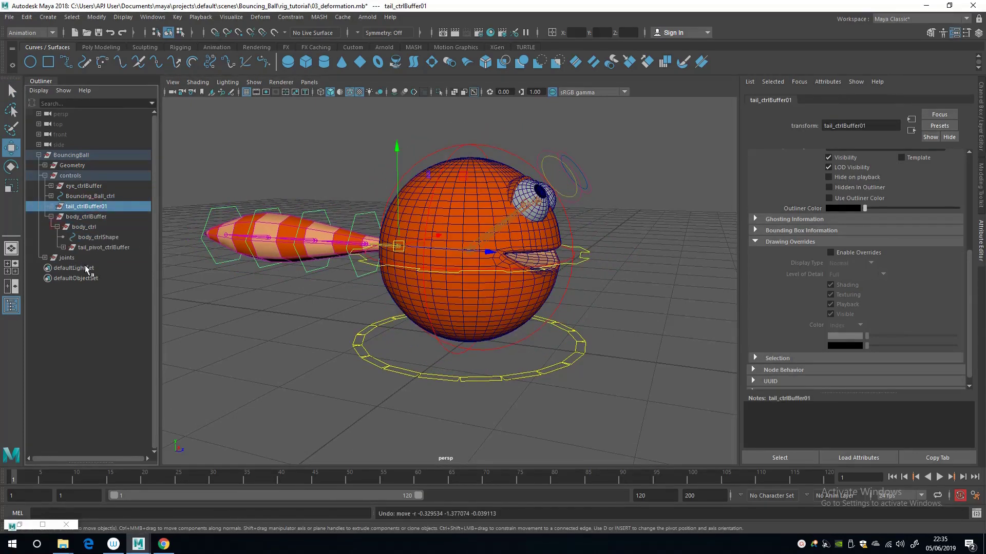
click(63, 248)
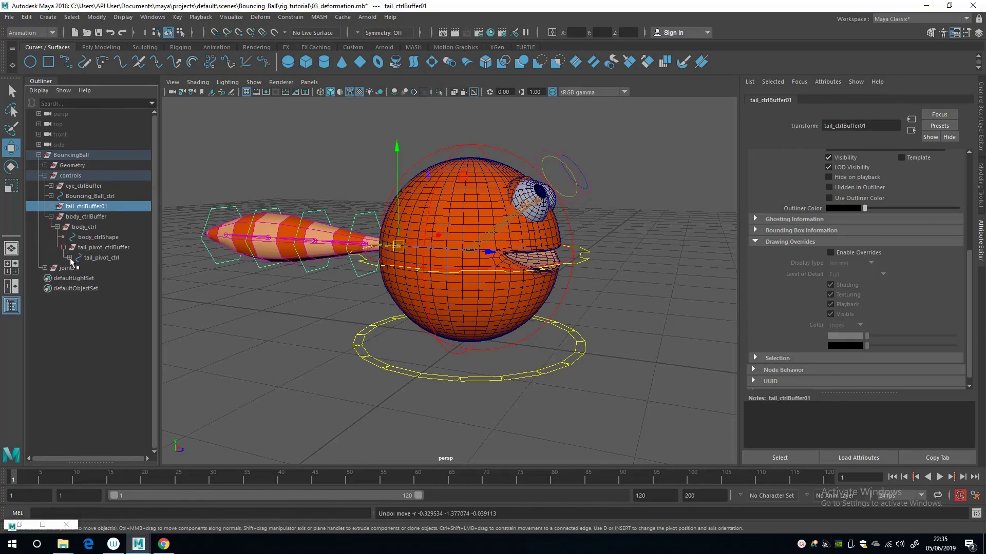
ctrl+click(102, 259)
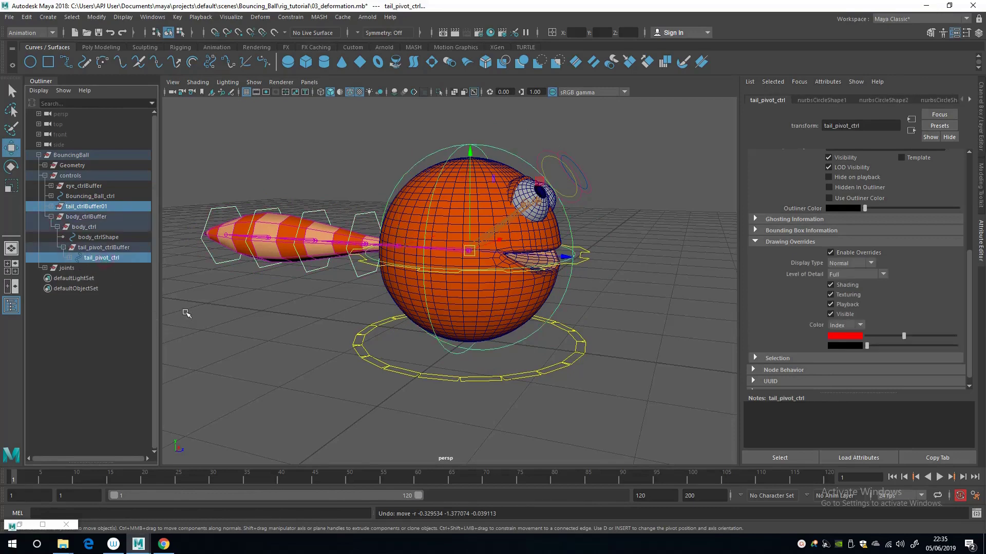
key(p)
click(373, 197)
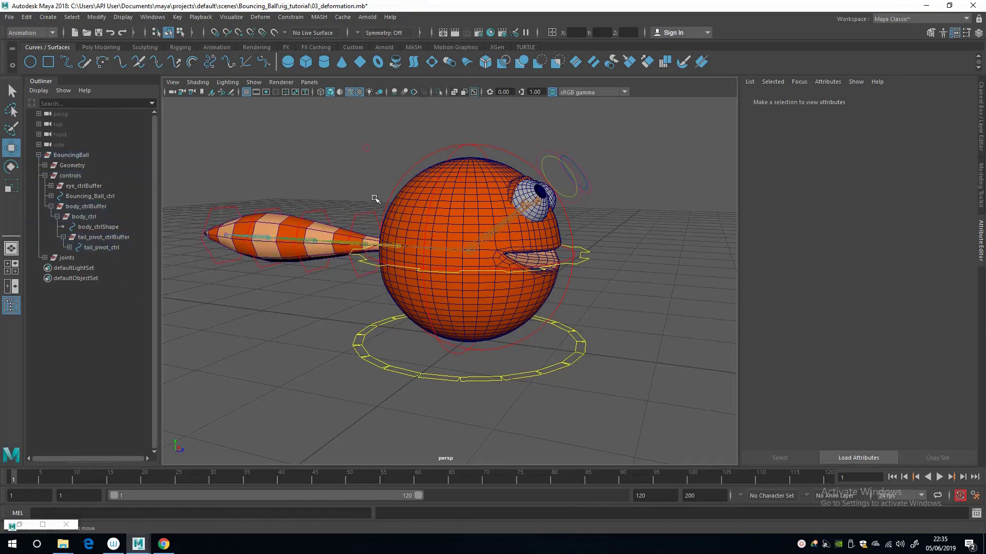
alt+drag(374, 197, 375, 179)
click(453, 162)
key(e)
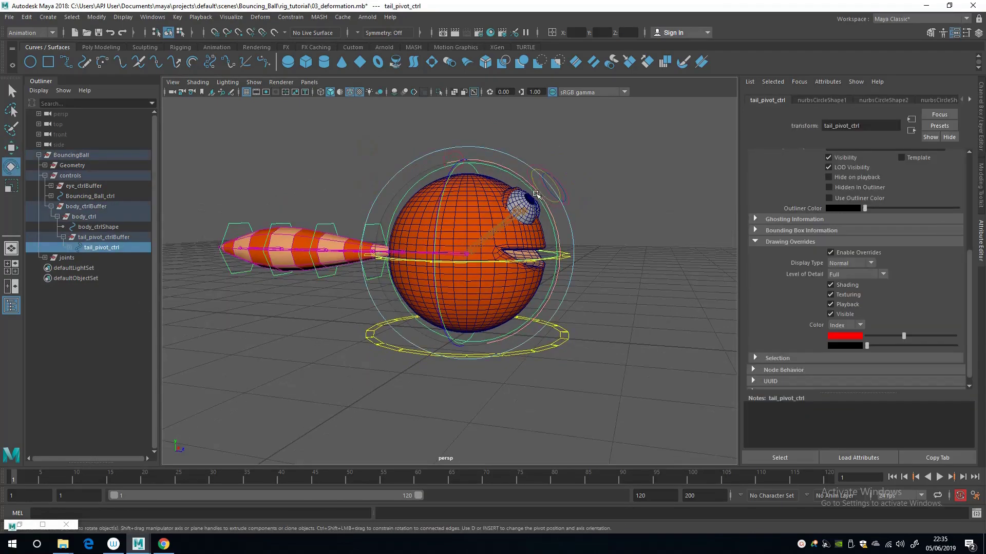
drag(526, 184, 456, 201)
key(ctrl+z)
key(w)
click(467, 235)
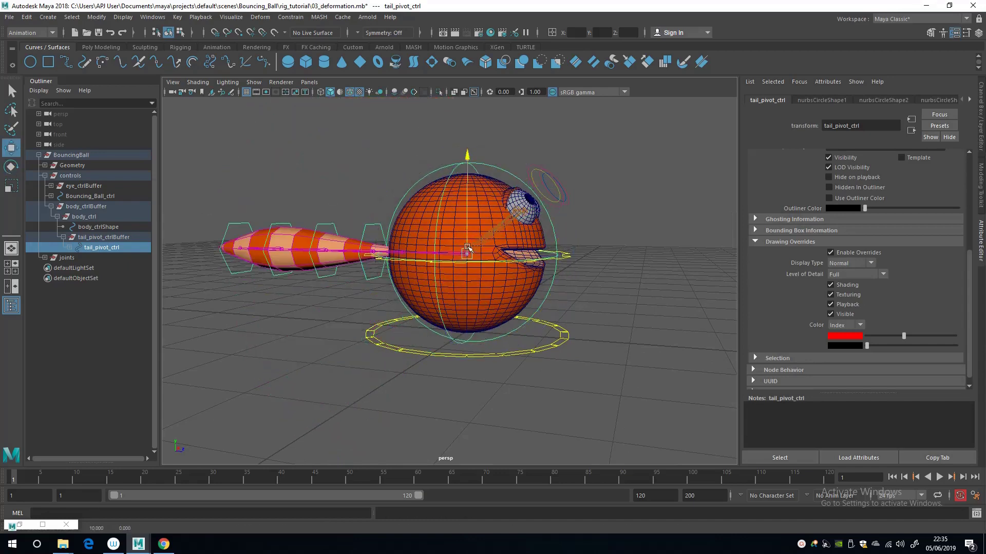
key(ctrl+z)
scroll(432, 233, up, 2)
alt+drag(431, 232, 430, 253)
alt+right_drag(429, 253, 414, 216)
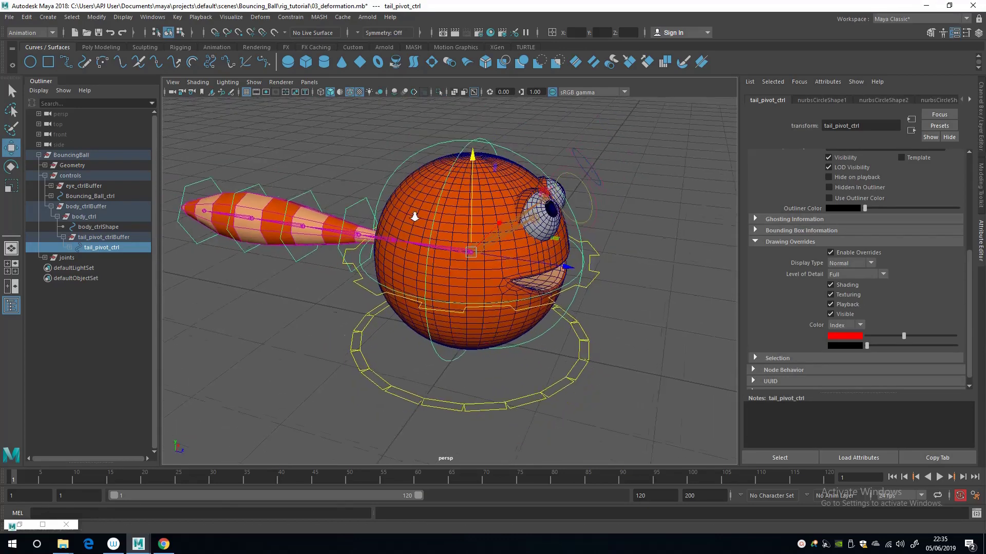
alt+drag(414, 215, 406, 202)
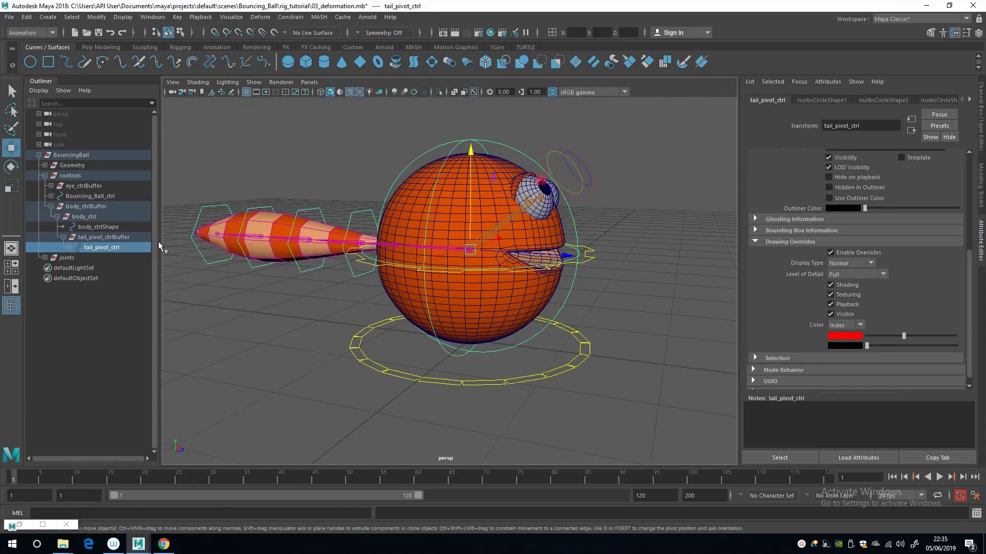
middle_drag(158, 242, 98, 182)
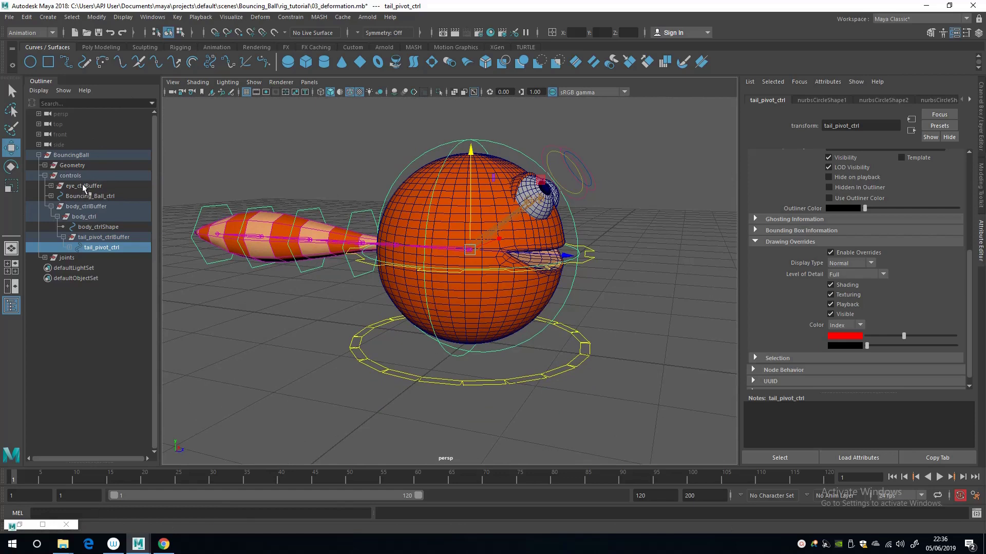
click(83, 185)
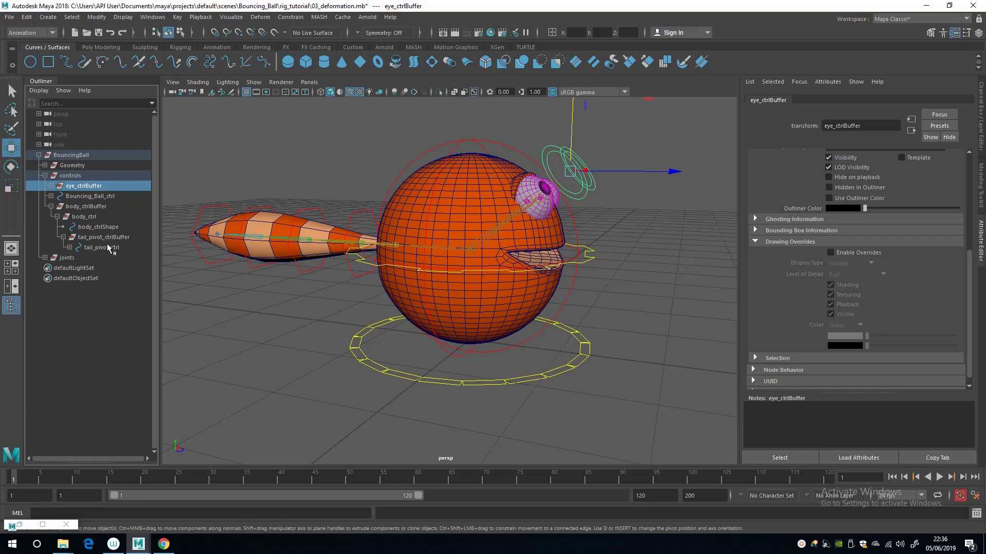
Parent eye_ctrlBuffer under body_ctrl and move body_ctrl to confirm the eye follows
ctrl+click(95, 217)
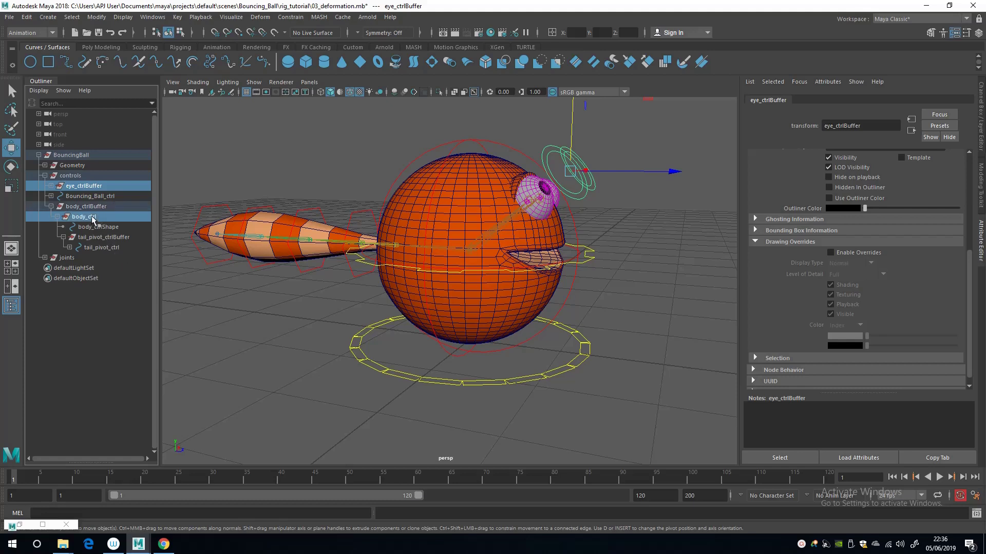
key(p)
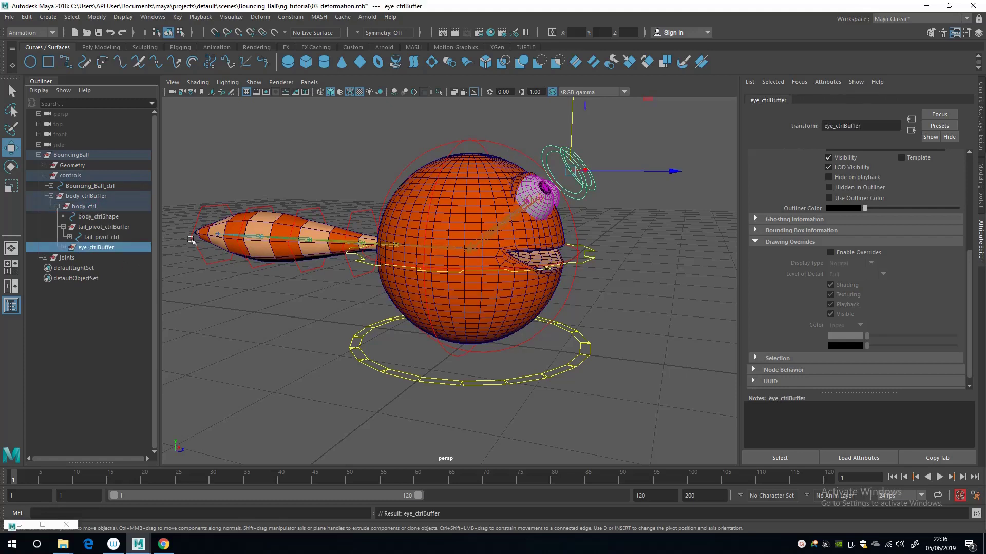
alt+right_drag(365, 190, 311, 166)
click(318, 151)
click(548, 263)
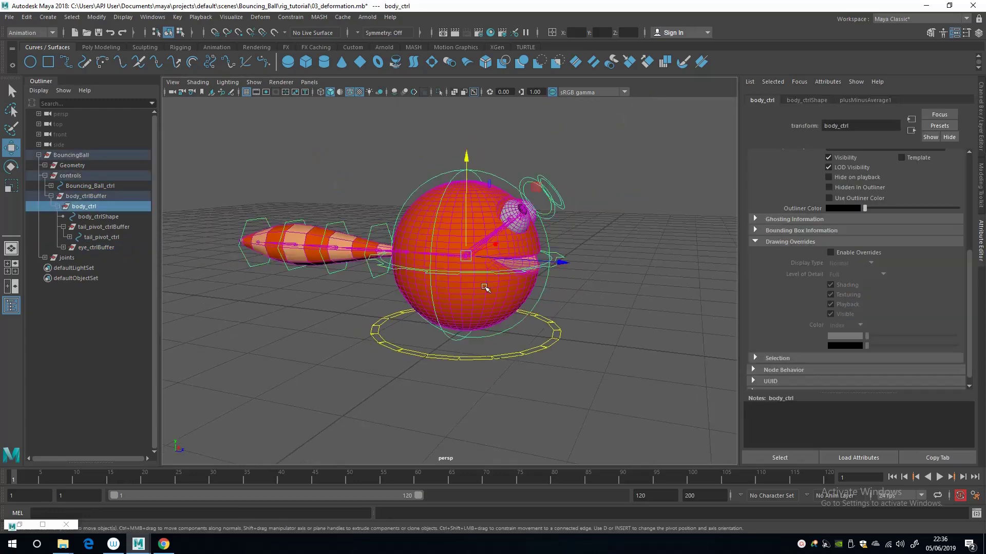
drag(464, 257, 449, 196)
Try moving the eye control, undo it, and view the ball from several angles
click(468, 220)
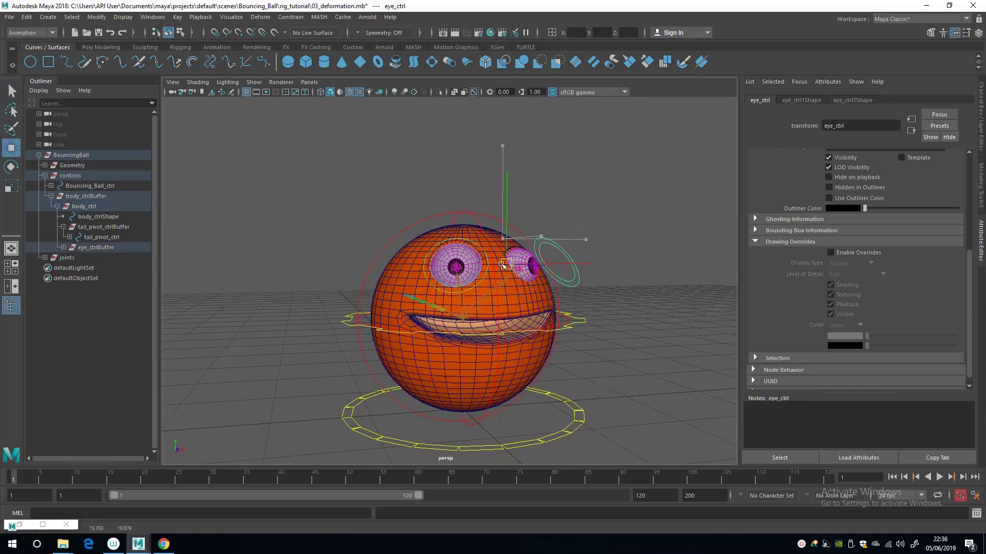
key(ctrl+z)
alt+right_drag(442, 259, 354, 231)
alt+drag(354, 231, 255, 239)
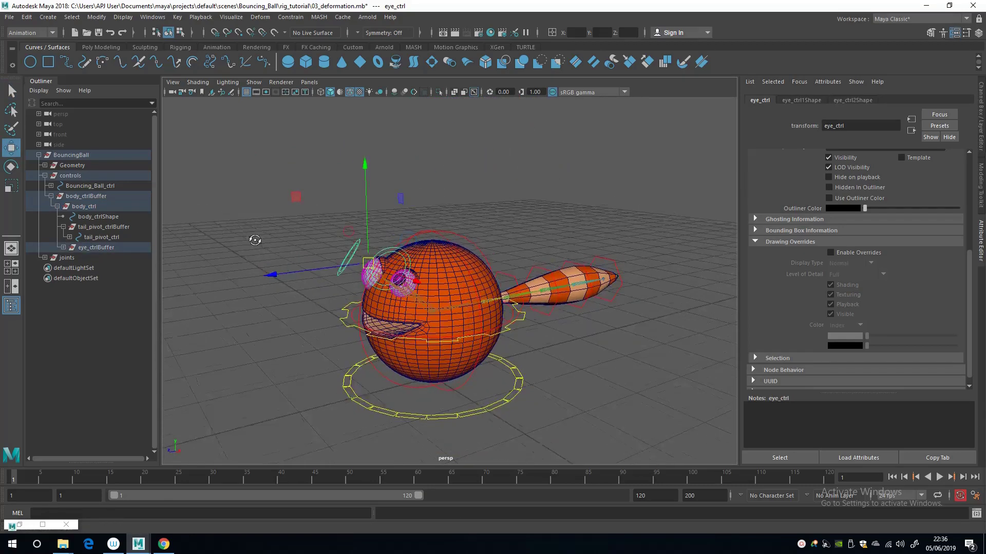
alt+right_drag(256, 240, 370, 280)
alt+drag(370, 280, 362, 179)
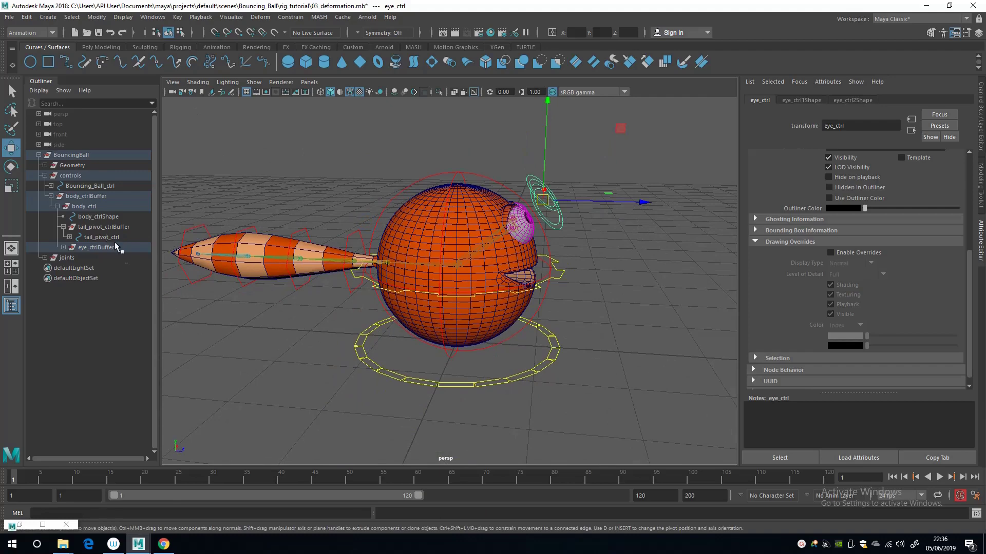
alt+middle_drag(340, 245, 337, 229)
alt+drag(337, 244, 303, 222)
Select tail_pivot_ctrl, frame the ball from a higher angle, and switch to the Select tool
click(96, 238)
alt+right_drag(399, 269, 432, 308)
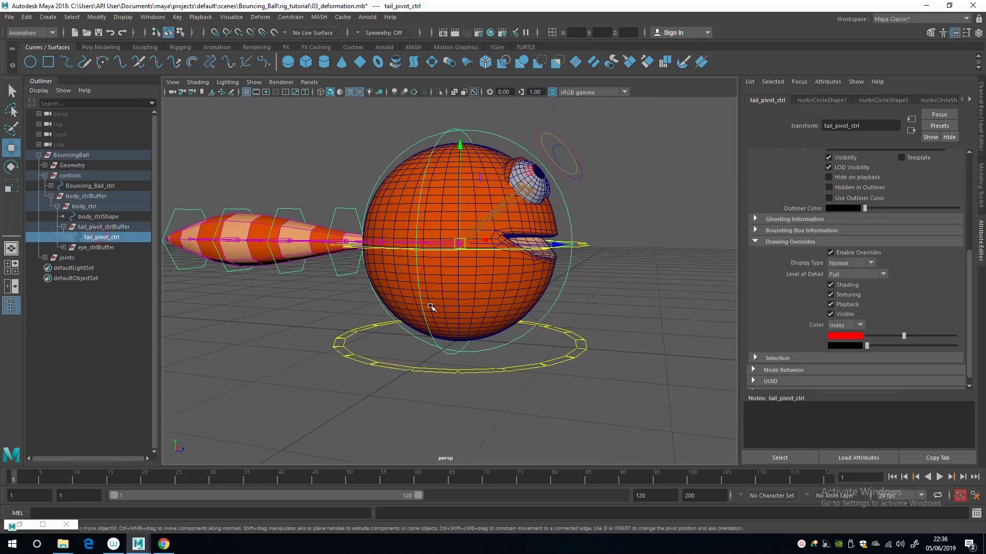
alt+drag(431, 308, 420, 315)
key(q)
alt+drag(410, 256, 416, 256)
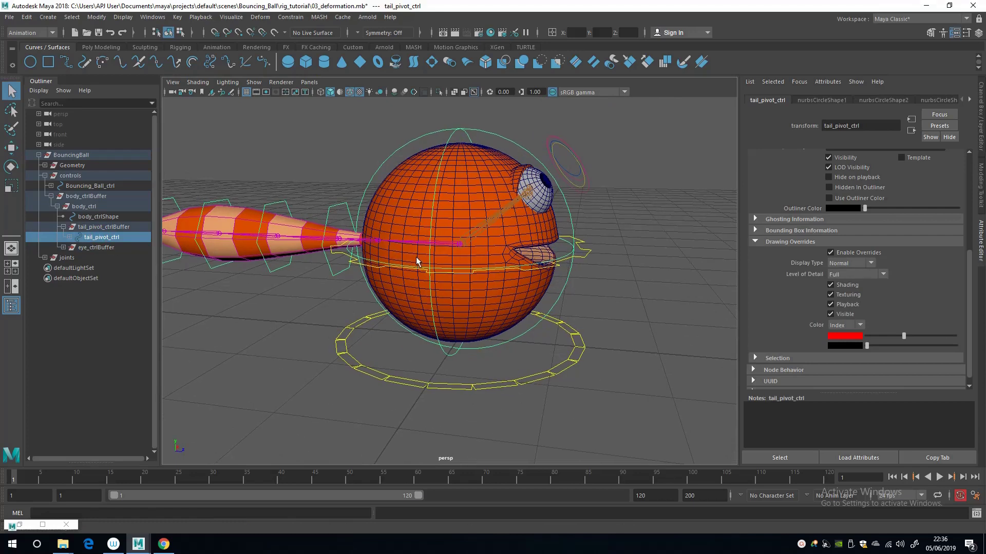
Expand tail_pivot_ctrl and the joints group, then select tail_pivot_jnt plus tail_pivot_ctrl
click(70, 237)
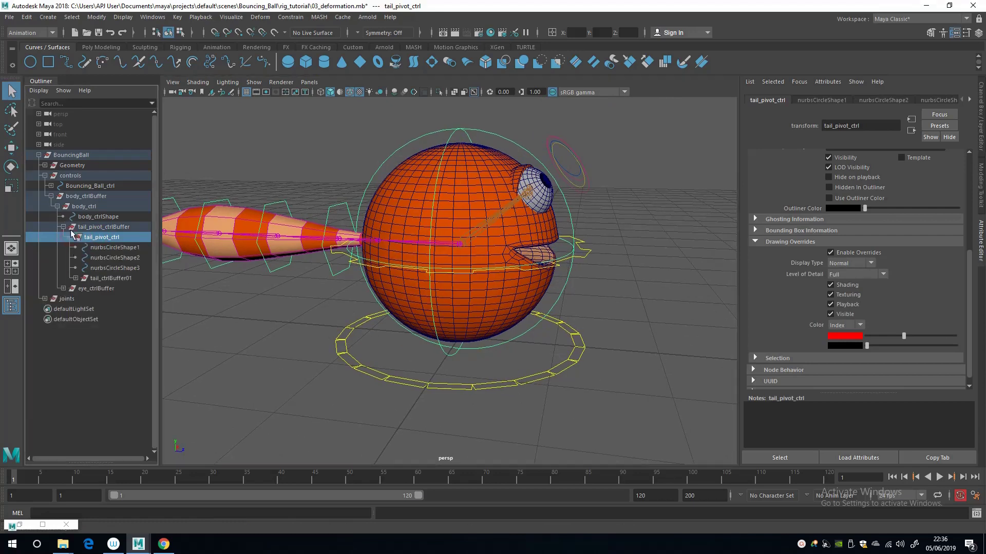
click(45, 298)
click(91, 358)
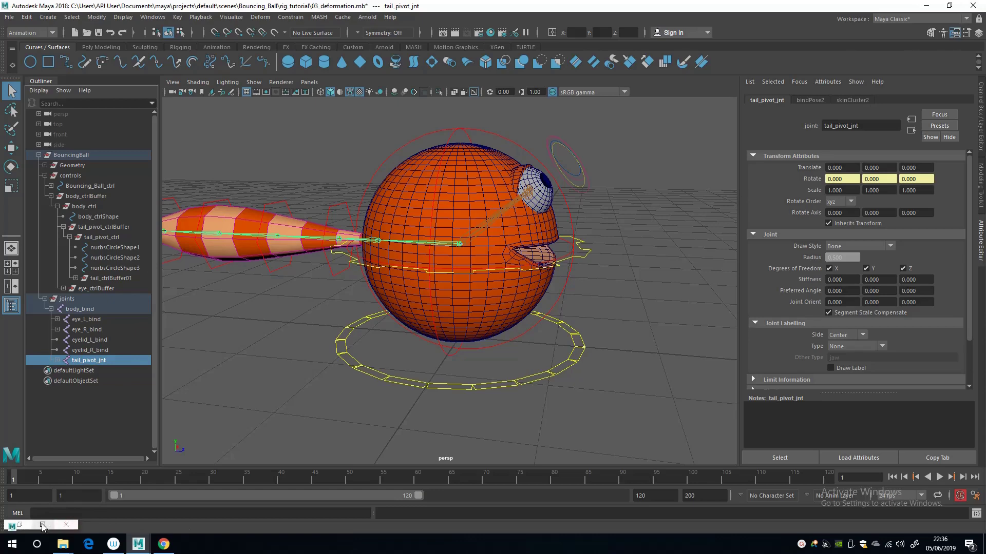
ctrl+click(111, 237)
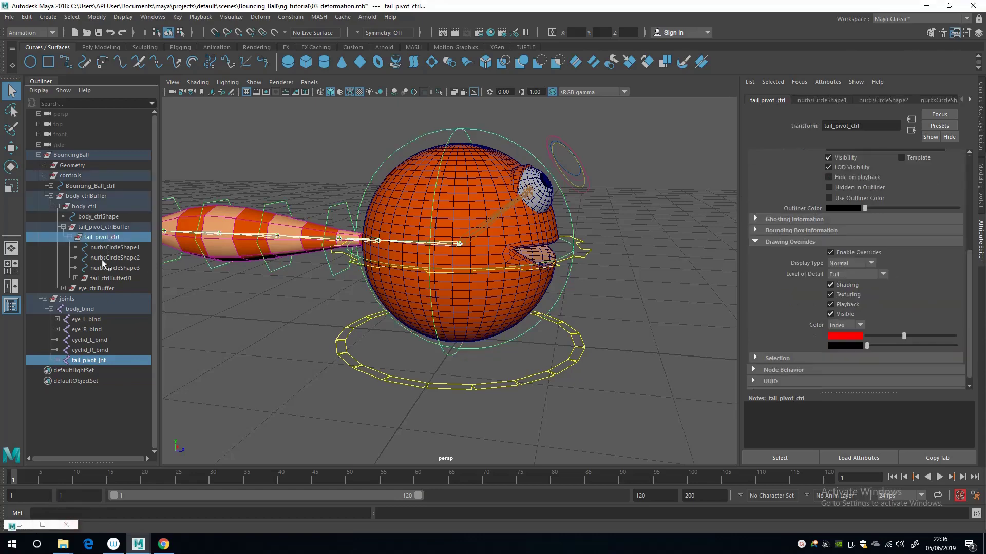
Load the tail nodes into the Node Editor and remove body_bind, body_ctrl and plusMinusAverage1
click(42, 525)
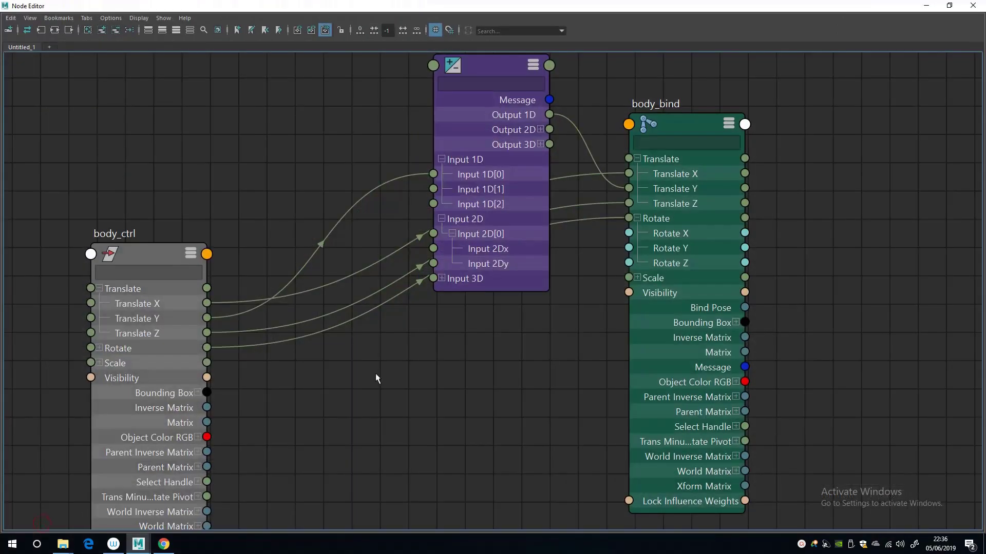
scroll(374, 373, down, 3)
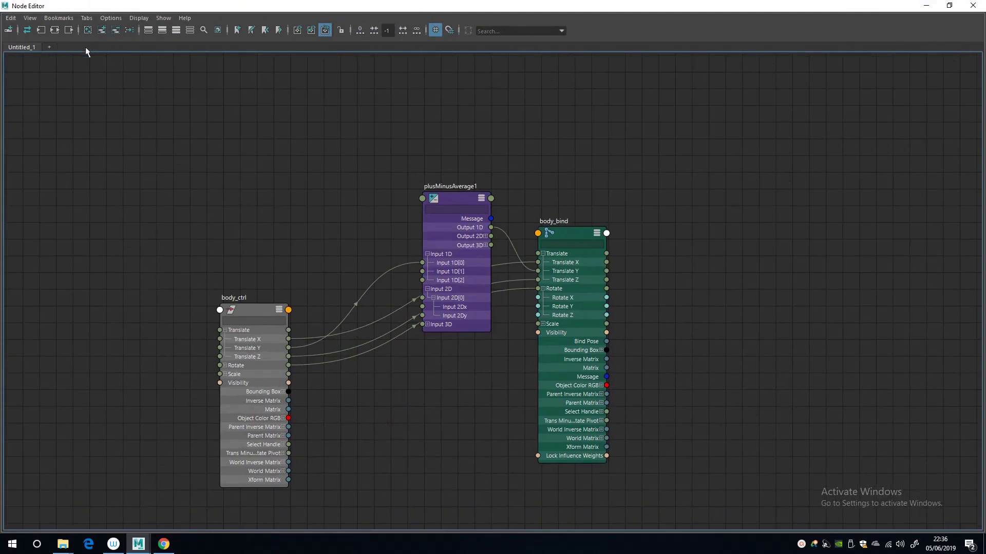
click(102, 29)
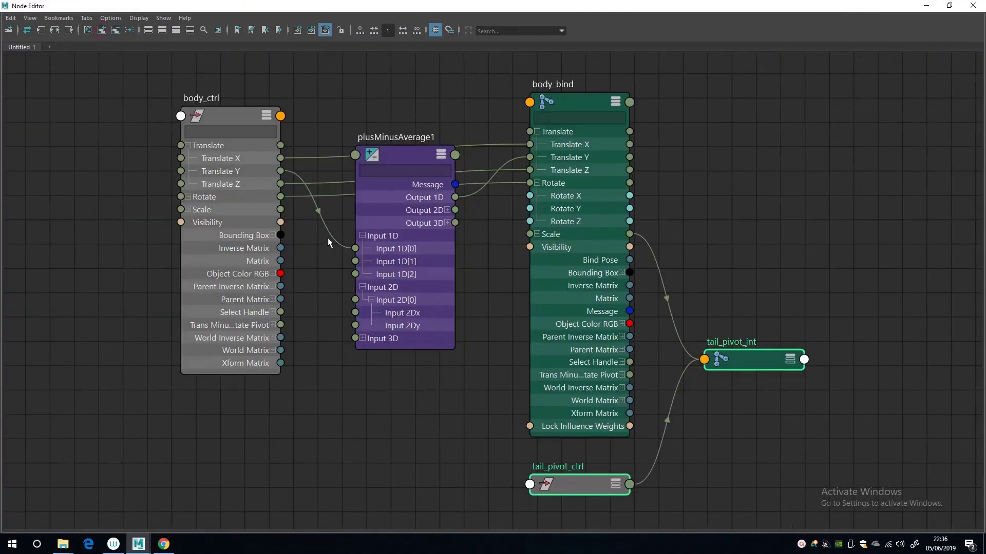
scroll(440, 356, down, 2)
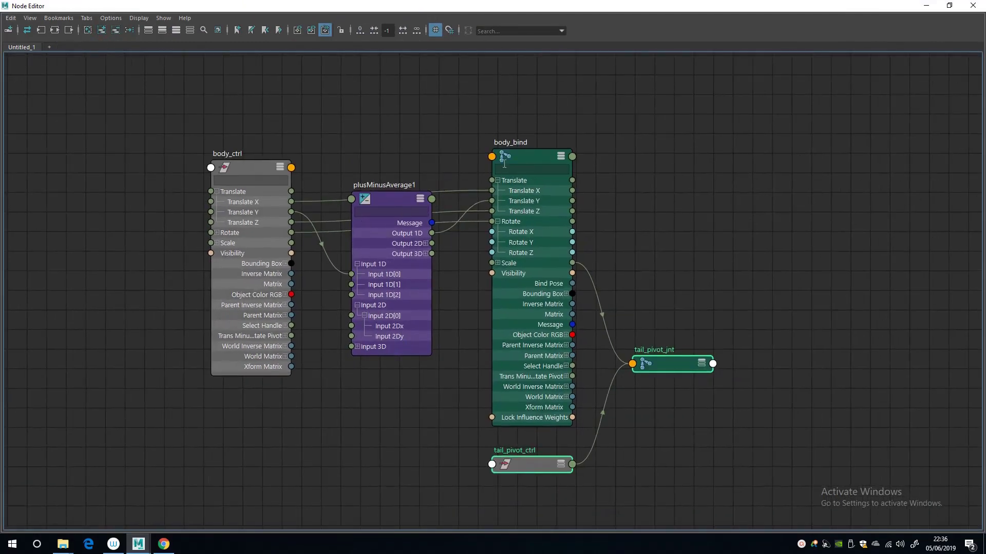
drag(504, 163, 494, 121)
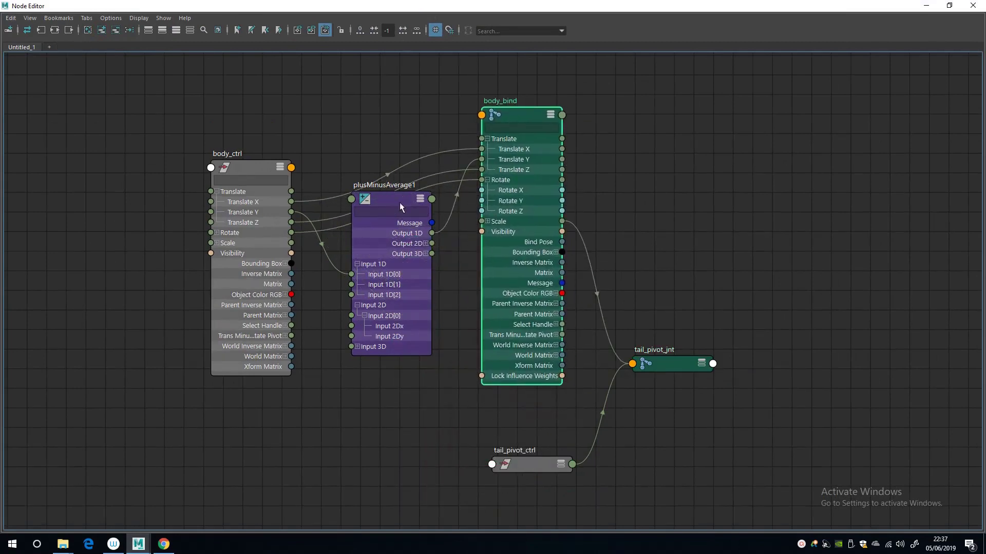
shift+click(393, 198)
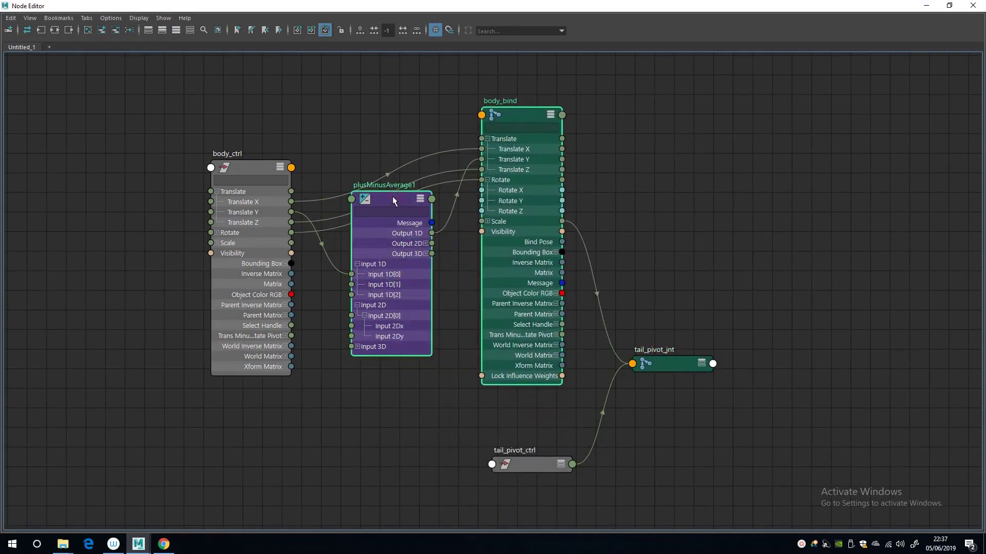
shift+click(249, 178)
click(115, 30)
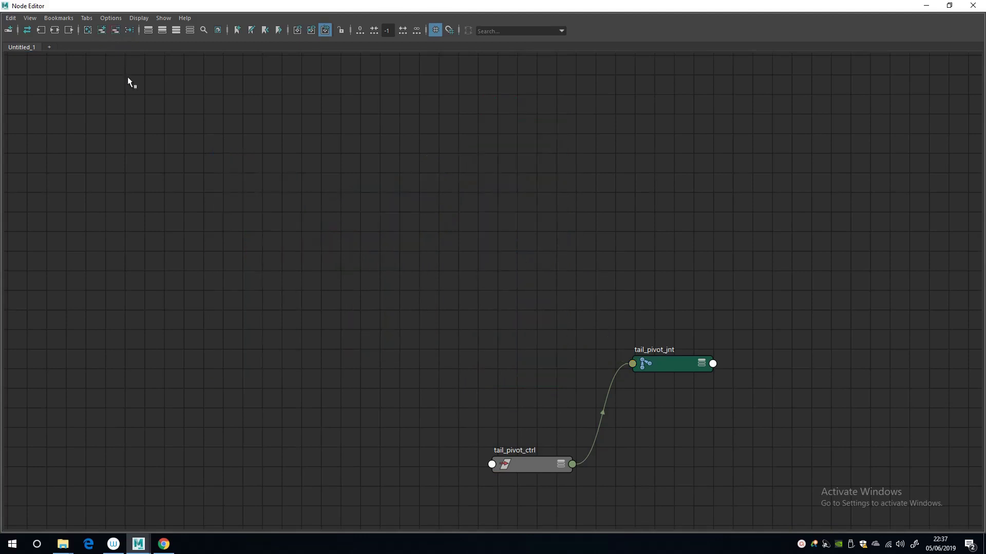
Connect tail_pivot_ctrl's Translate to tail_pivot_jnt's Translate, then minimize the Node Editor
drag(478, 382, 391, 266)
scroll(429, 332, up, 1)
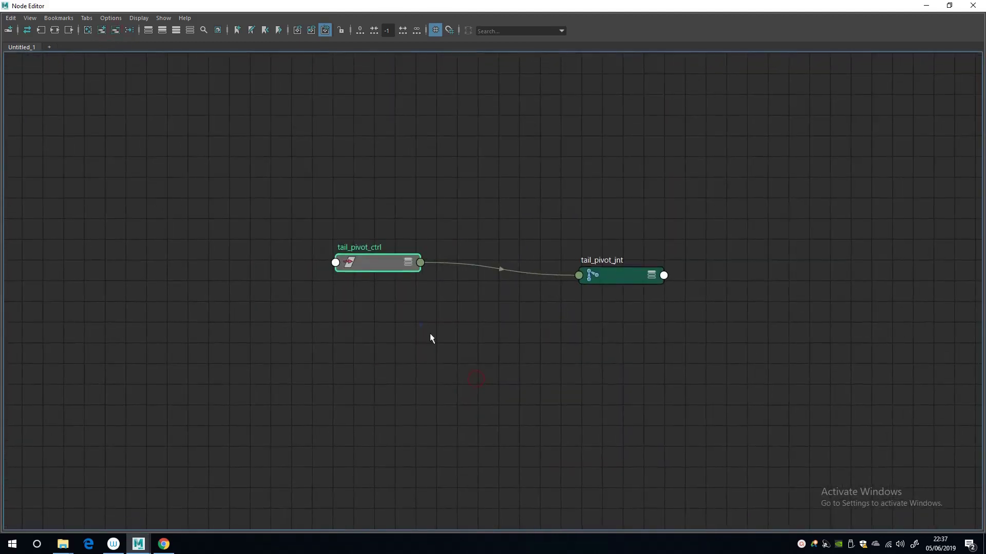
click(407, 263)
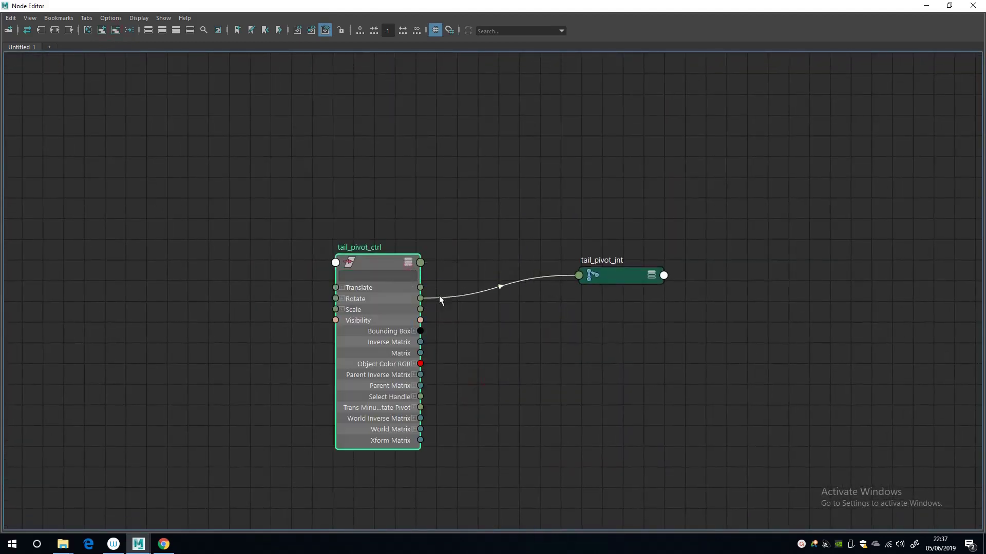
click(651, 276)
drag(420, 287, 580, 302)
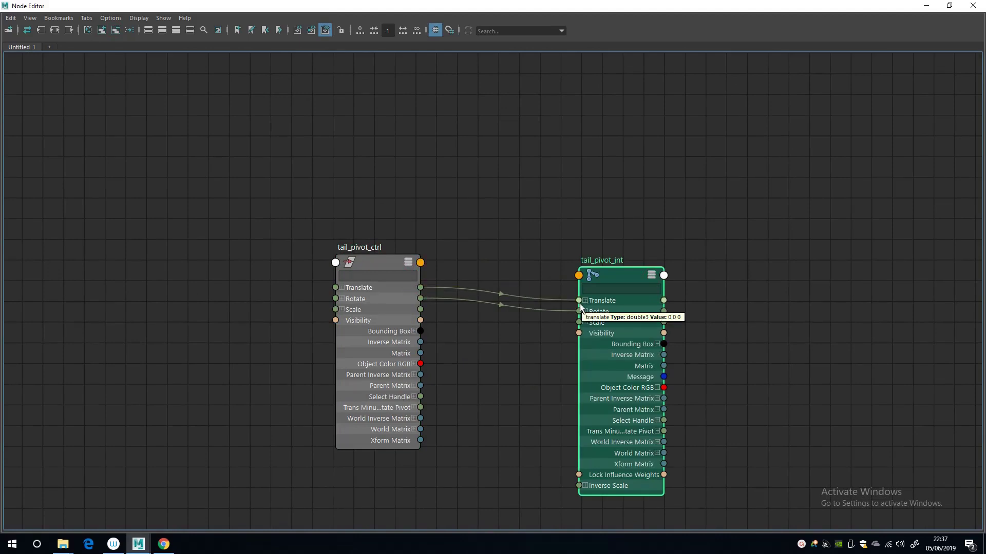
click(924, 6)
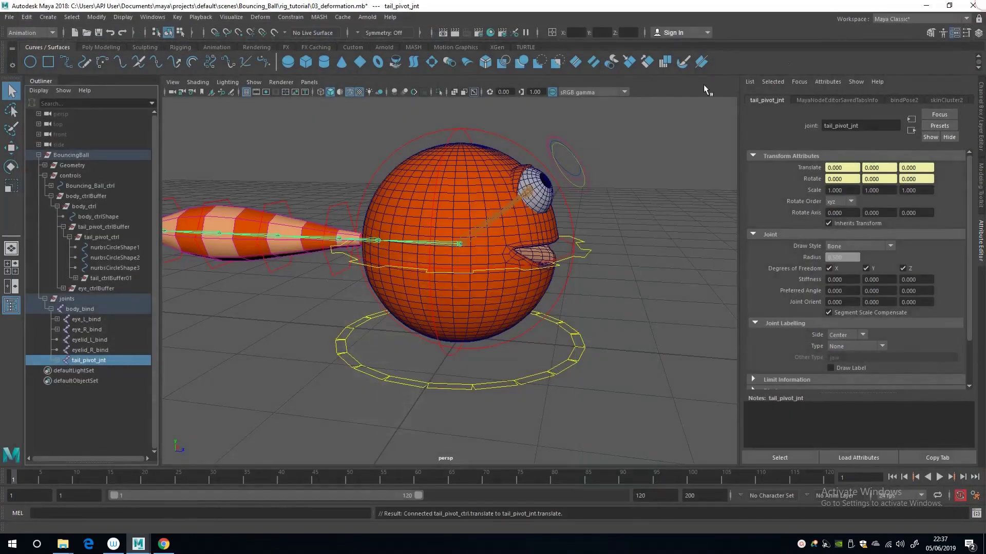
click(334, 165)
click(430, 125)
key(w)
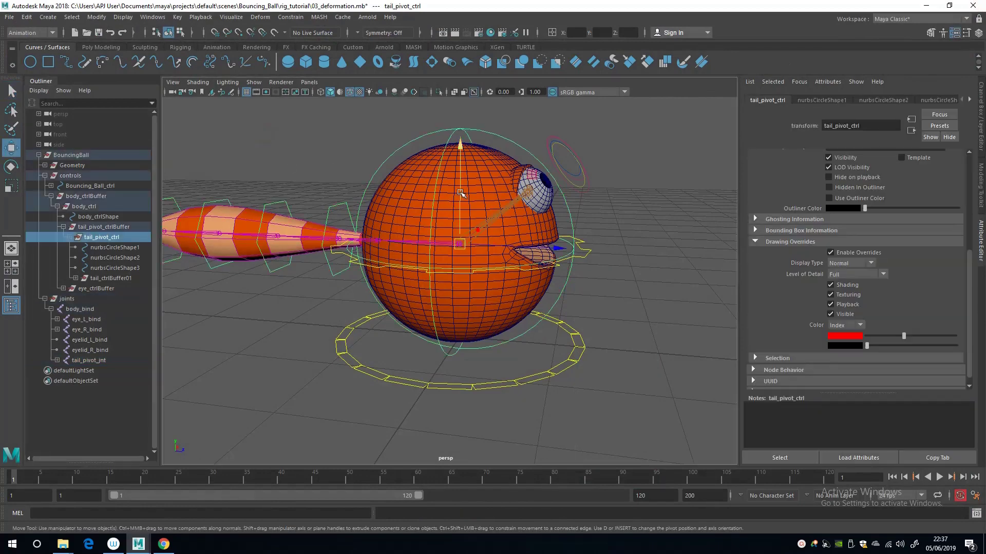
key(ctrl+z)
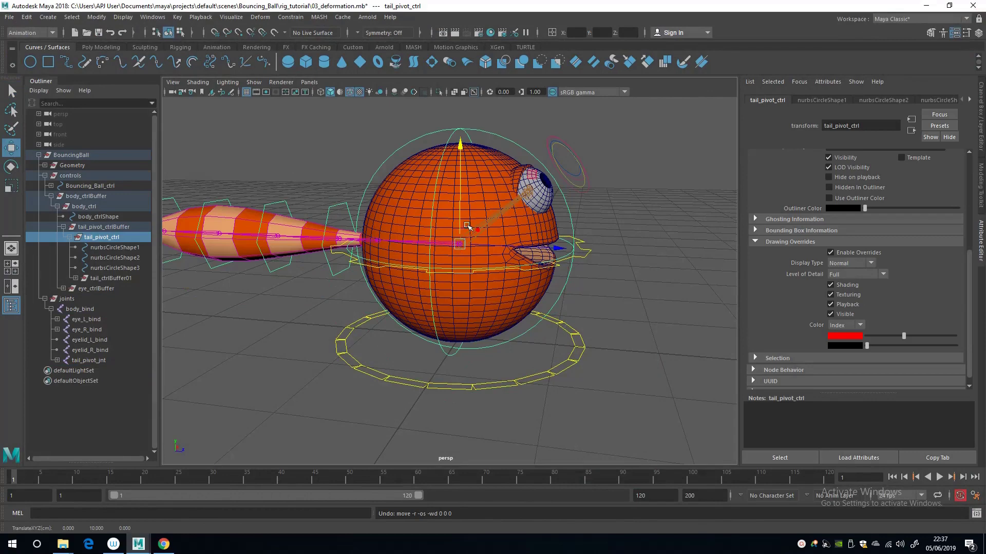
mouse_move(968, 271)
mouse_down()
mouse_move(974, 197)
mouse_move(947, 133)
mouse_up()
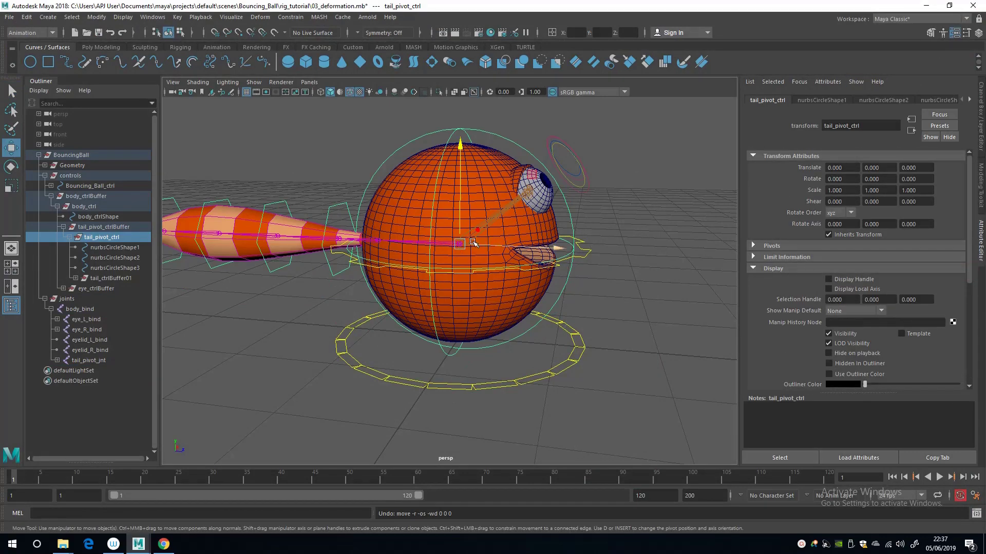
key(w)
click(460, 241)
drag(460, 243, 509, 273)
key(ctrl+z)
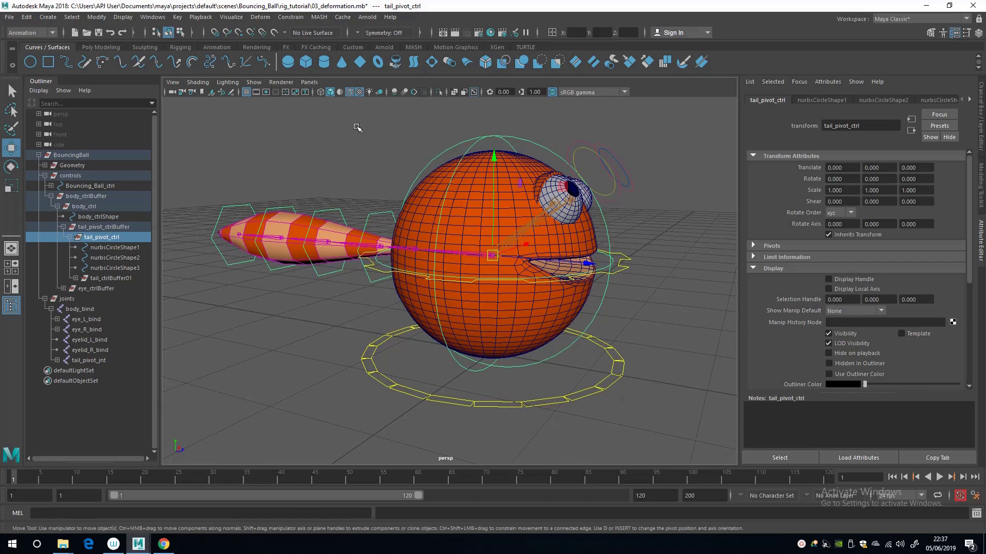
alt+drag(287, 253, 319, 324)
middle_drag(319, 323, 314, 315)
alt+drag(315, 315, 316, 313)
alt+middle_drag(323, 317, 298, 292)
alt+right_drag(298, 293, 284, 282)
key(ctrl+z)
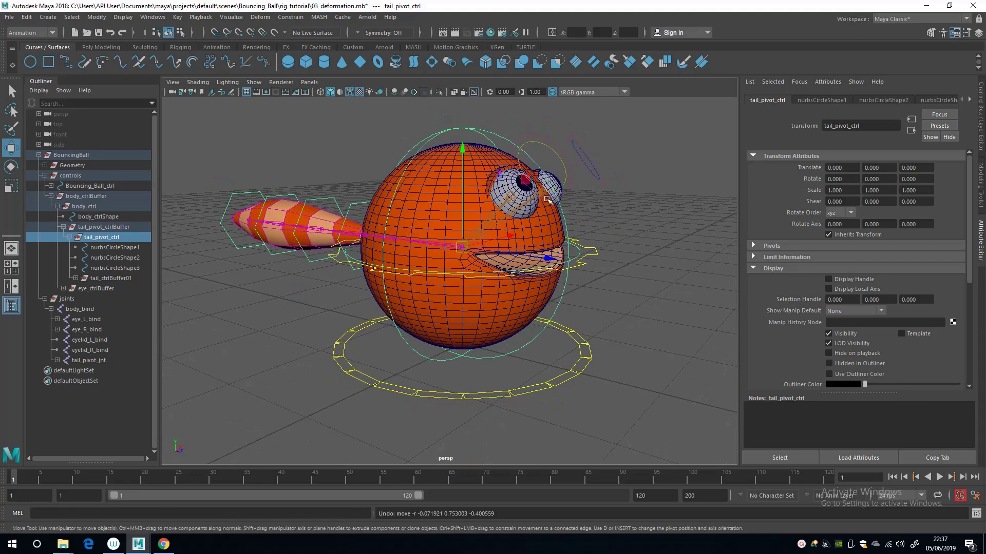